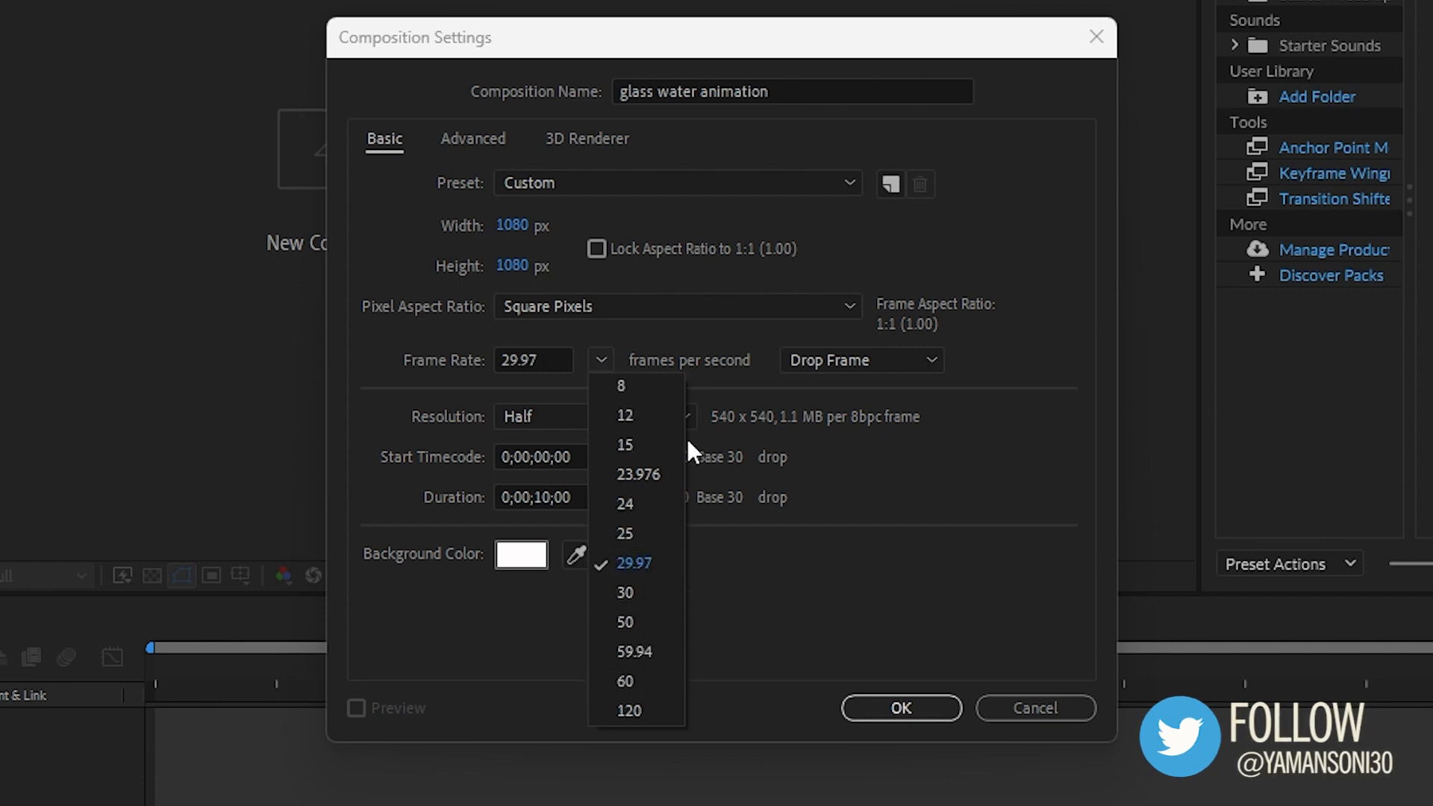
- Confirm the 'glass water animation' composition settings at 1080 x 1080 and 29.97 frames per second
click(920, 473)
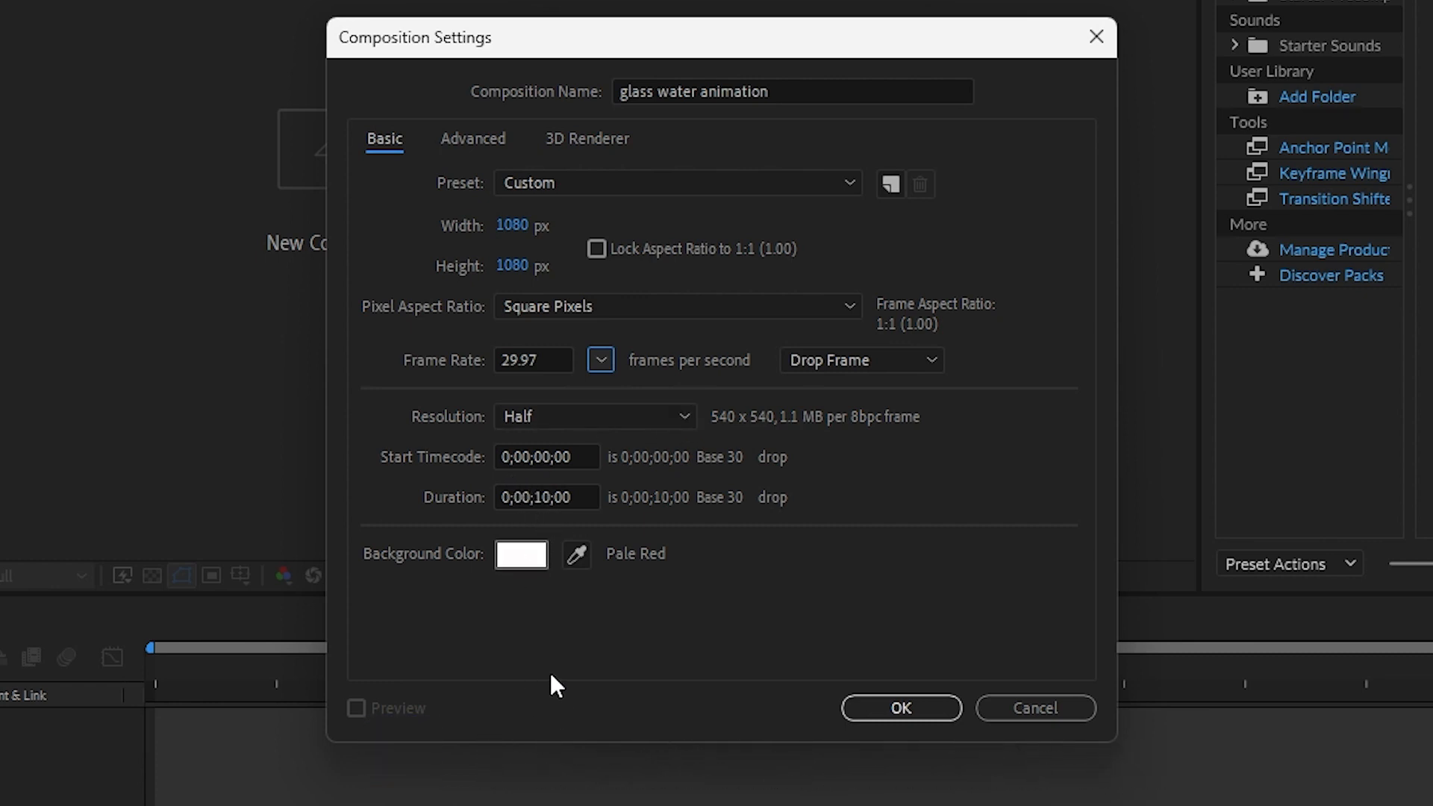
click(899, 706)
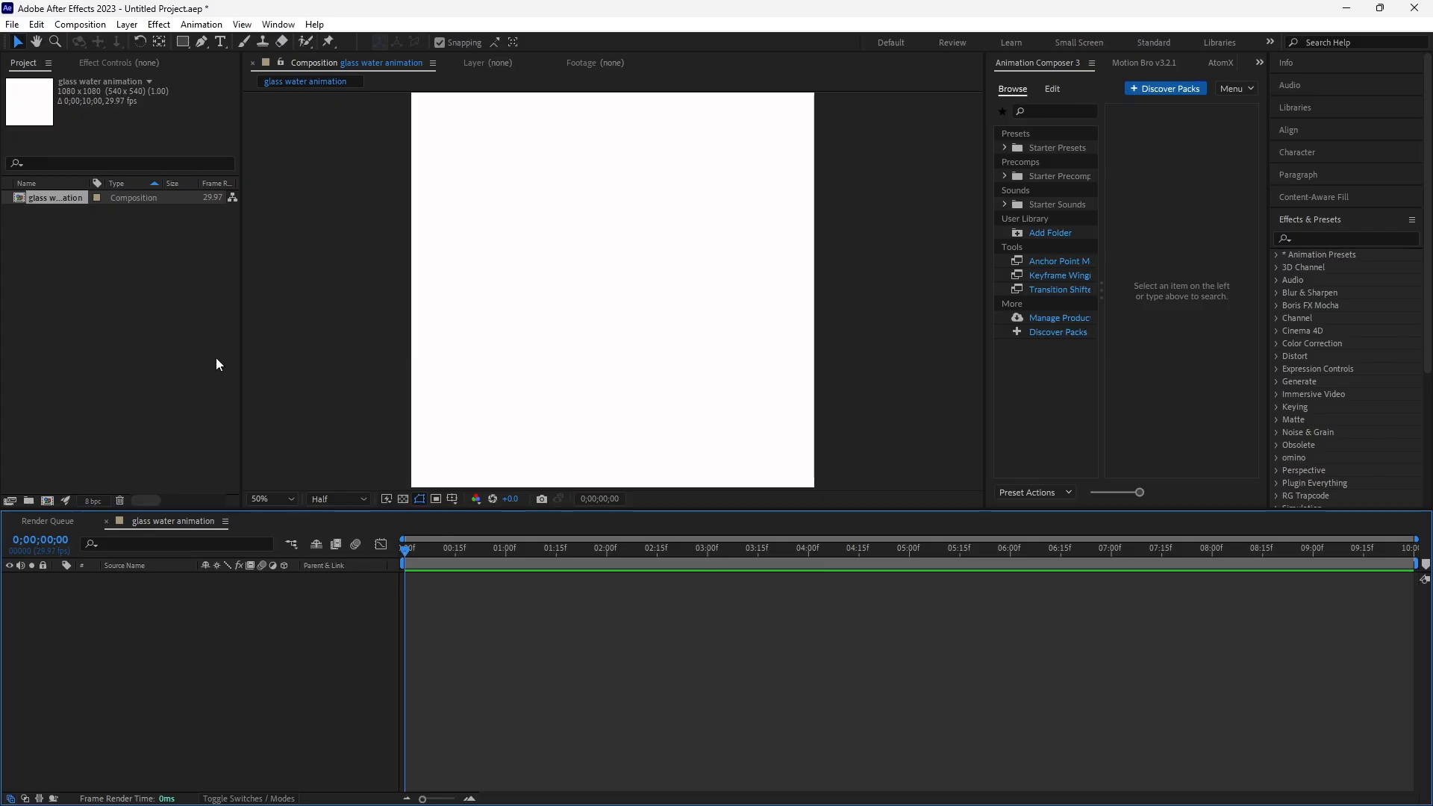
key(comma)
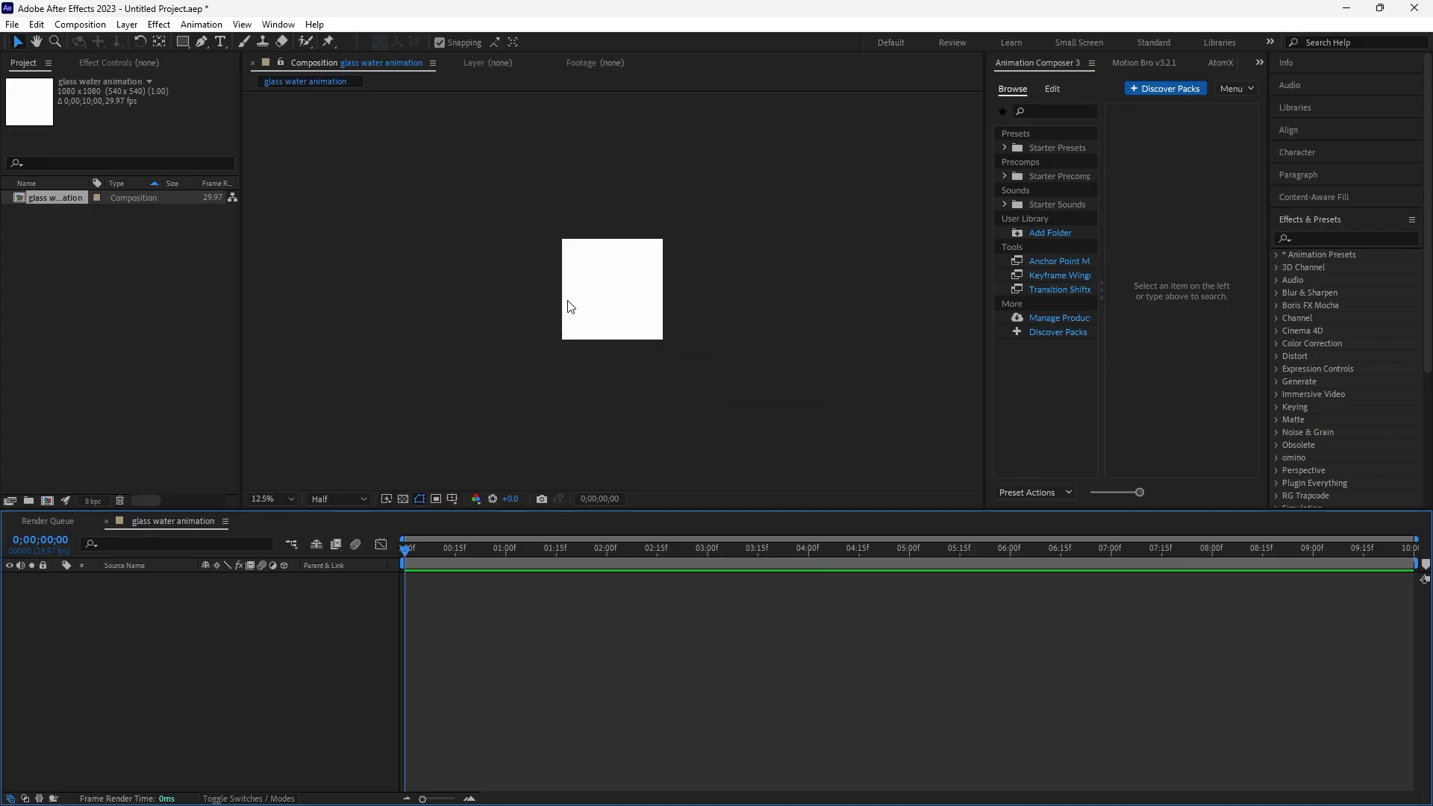
key(period)
- Open the file import dialog from the project panel and choose the glass file
click(124, 302)
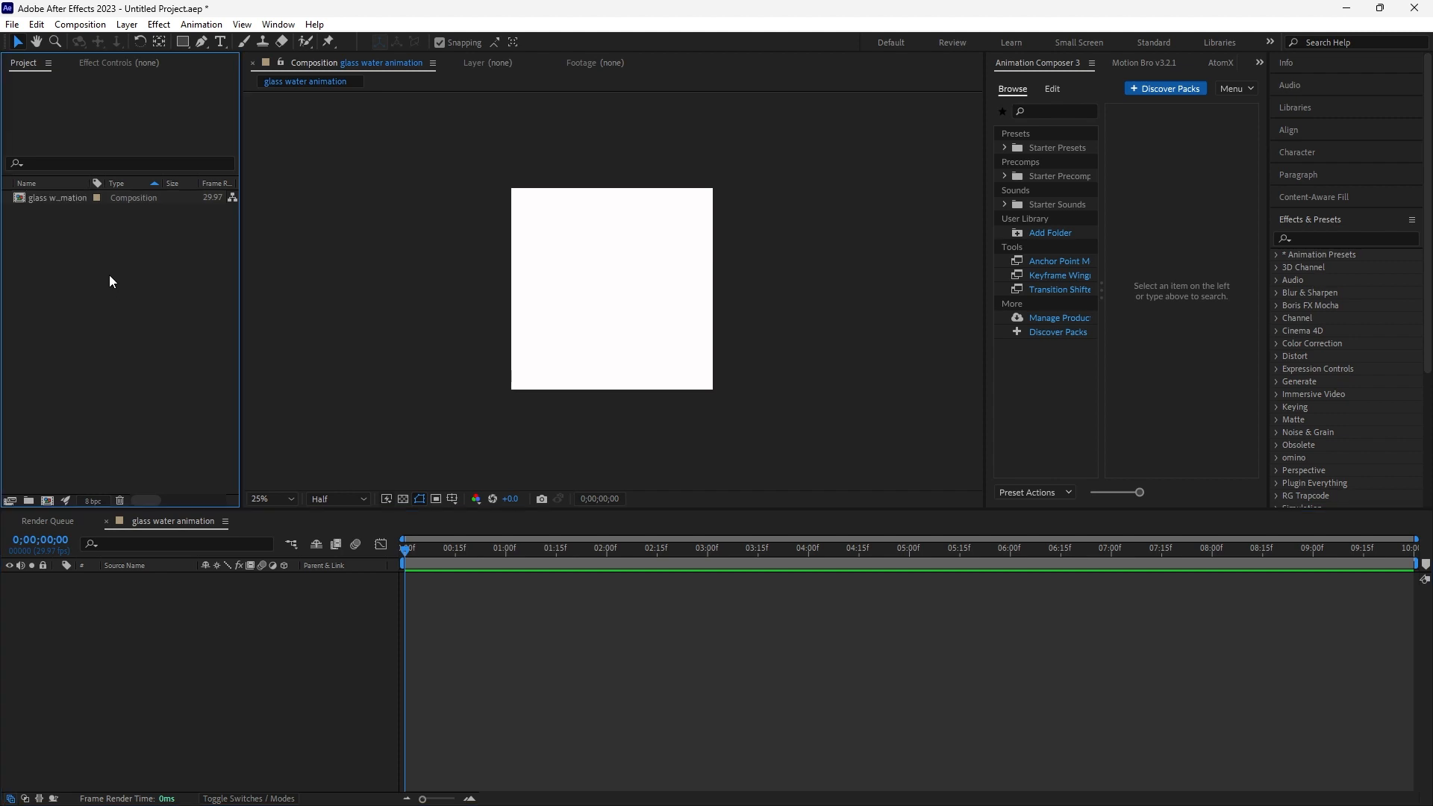
right_click(107, 271)
mouse_move(147, 345)
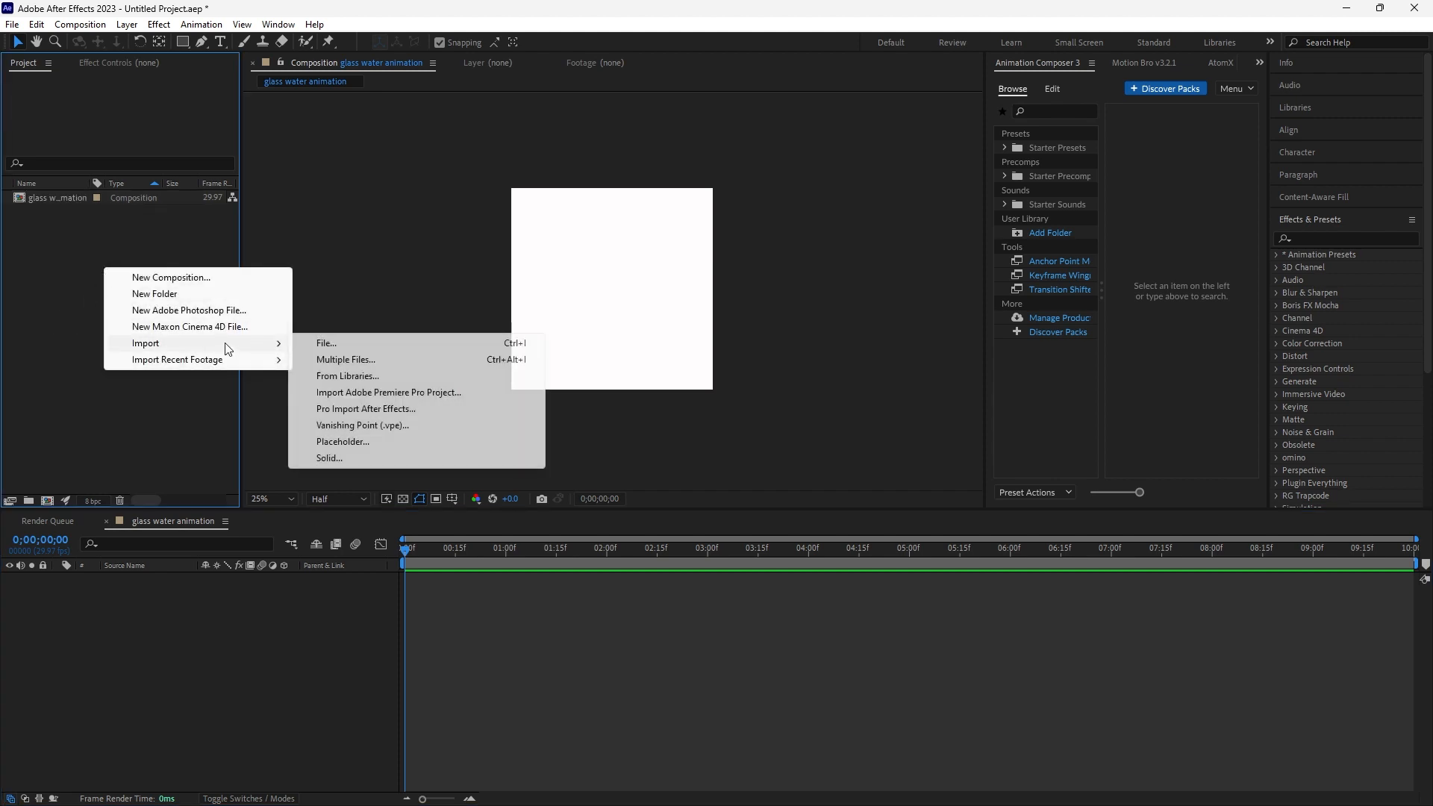
click(320, 343)
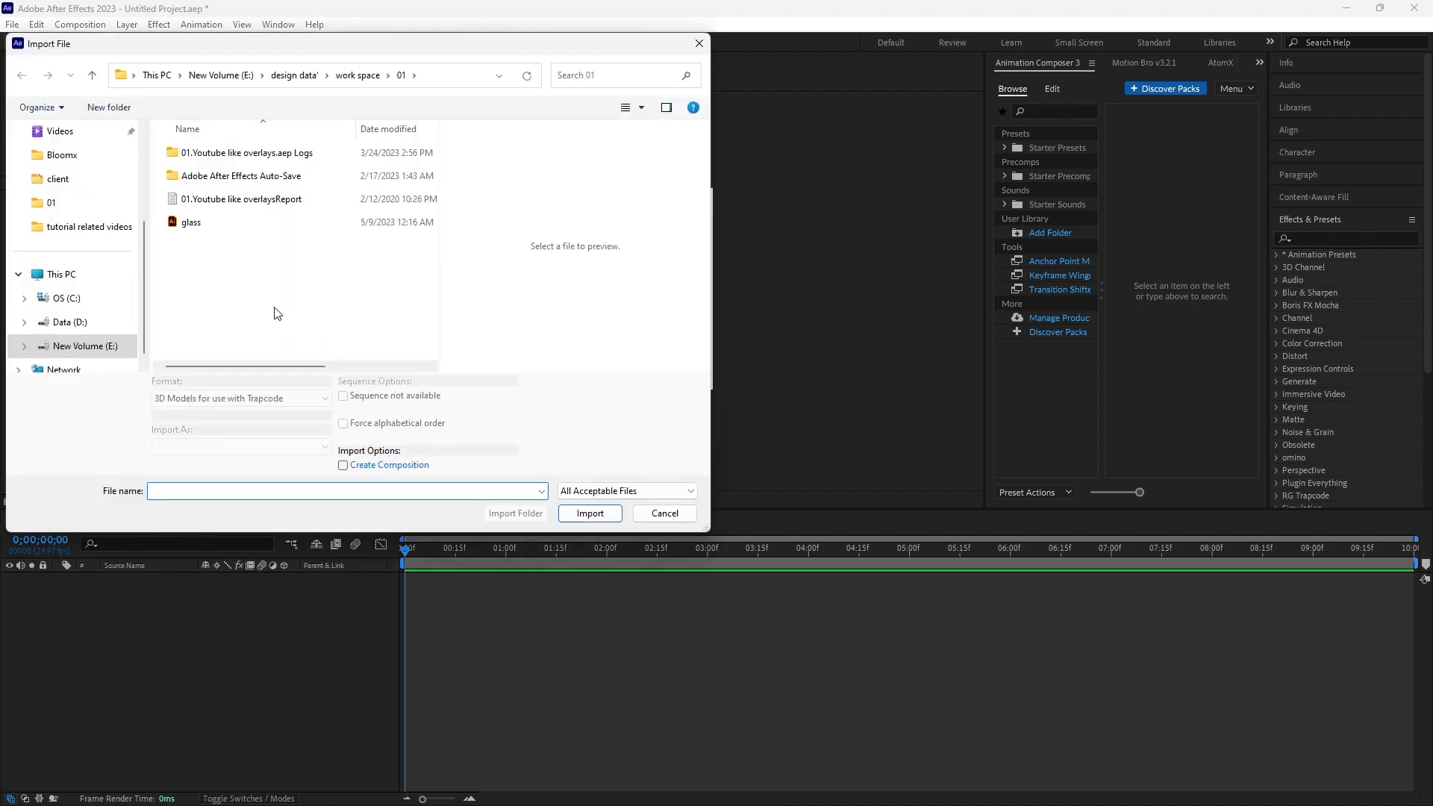
click(179, 224)
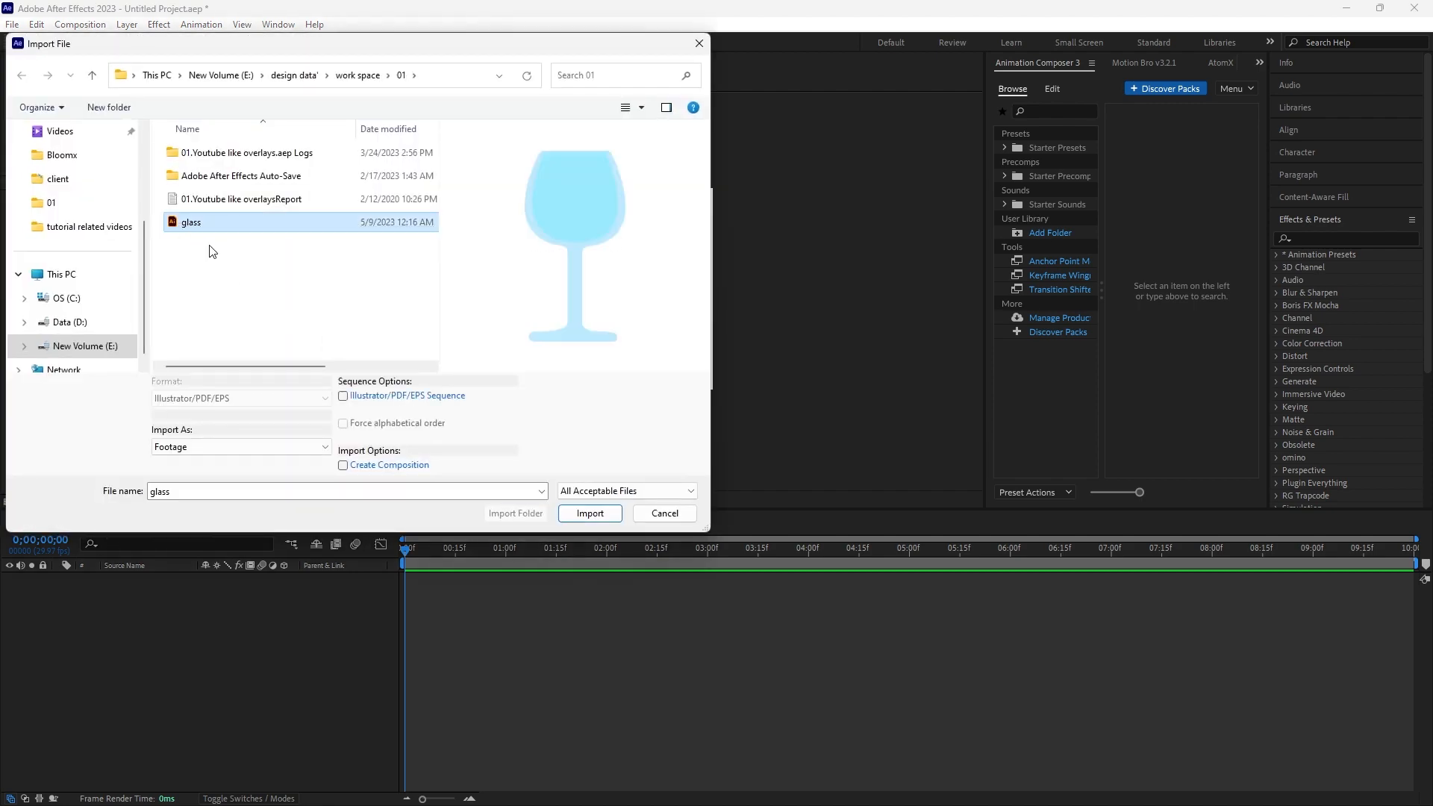
double_click(194, 224)
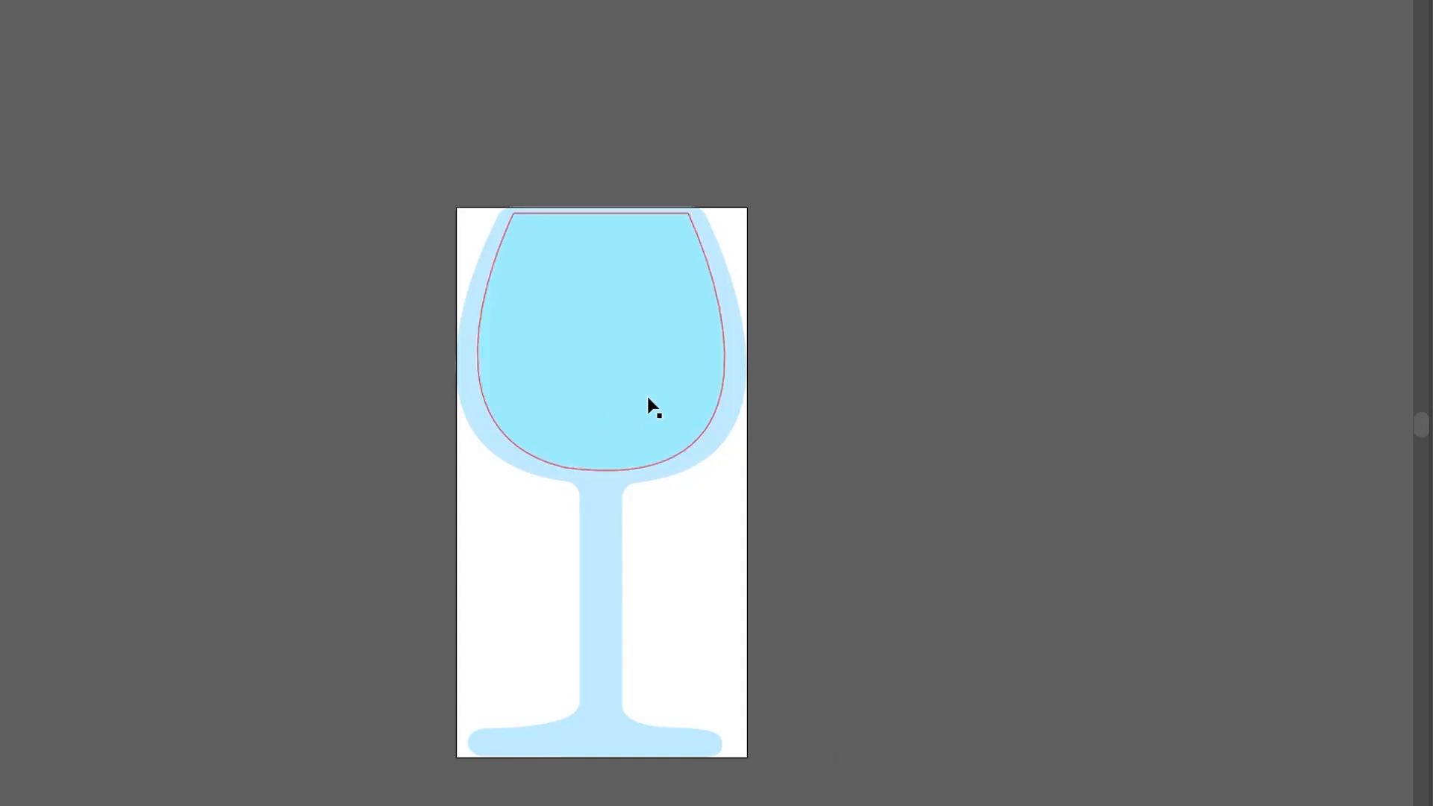
- In Illustrator, check that the glass's liquid path sits on its own Layer 2, toggling each layer's visibility
scroll(721, 403, down, 1)
click(601, 329)
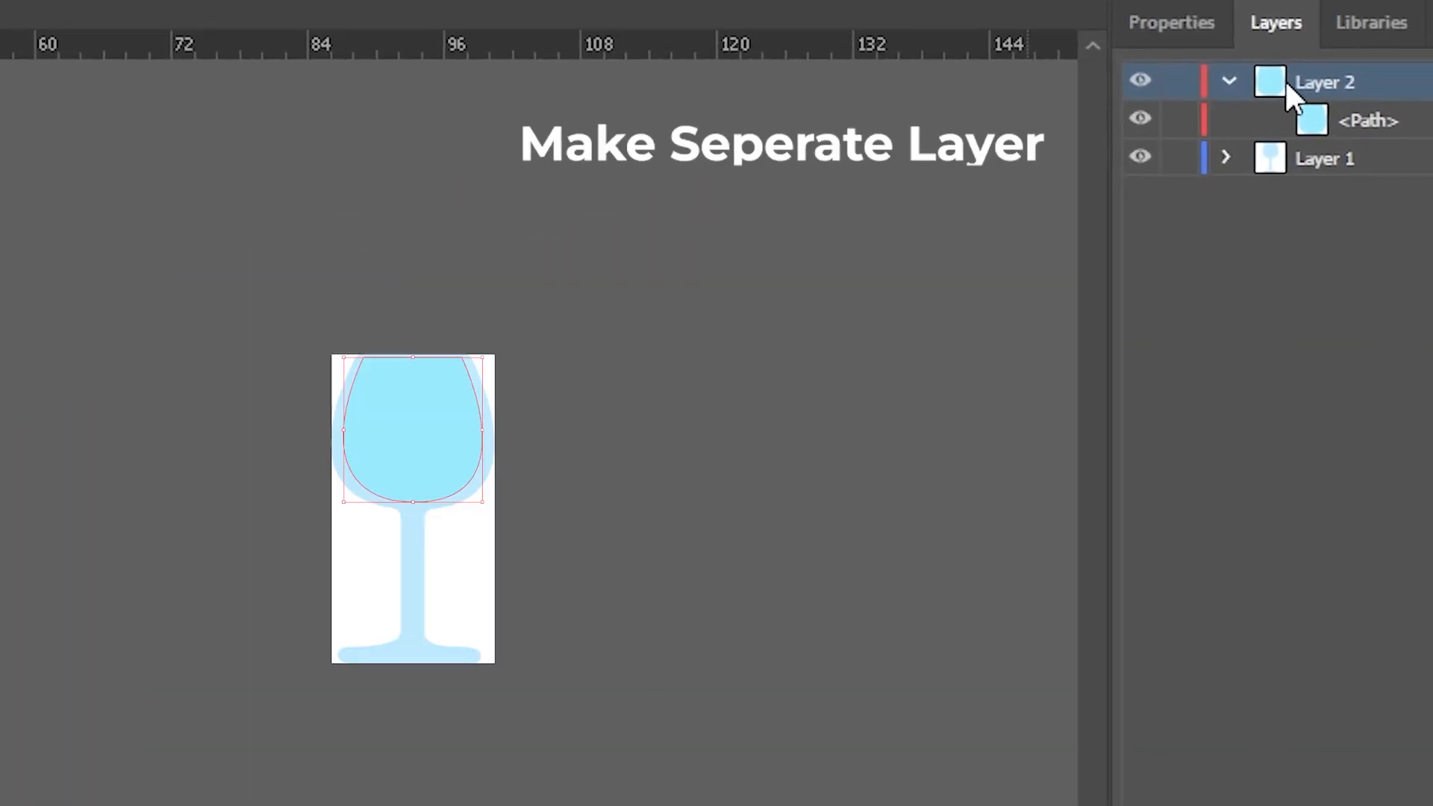
click(1298, 170)
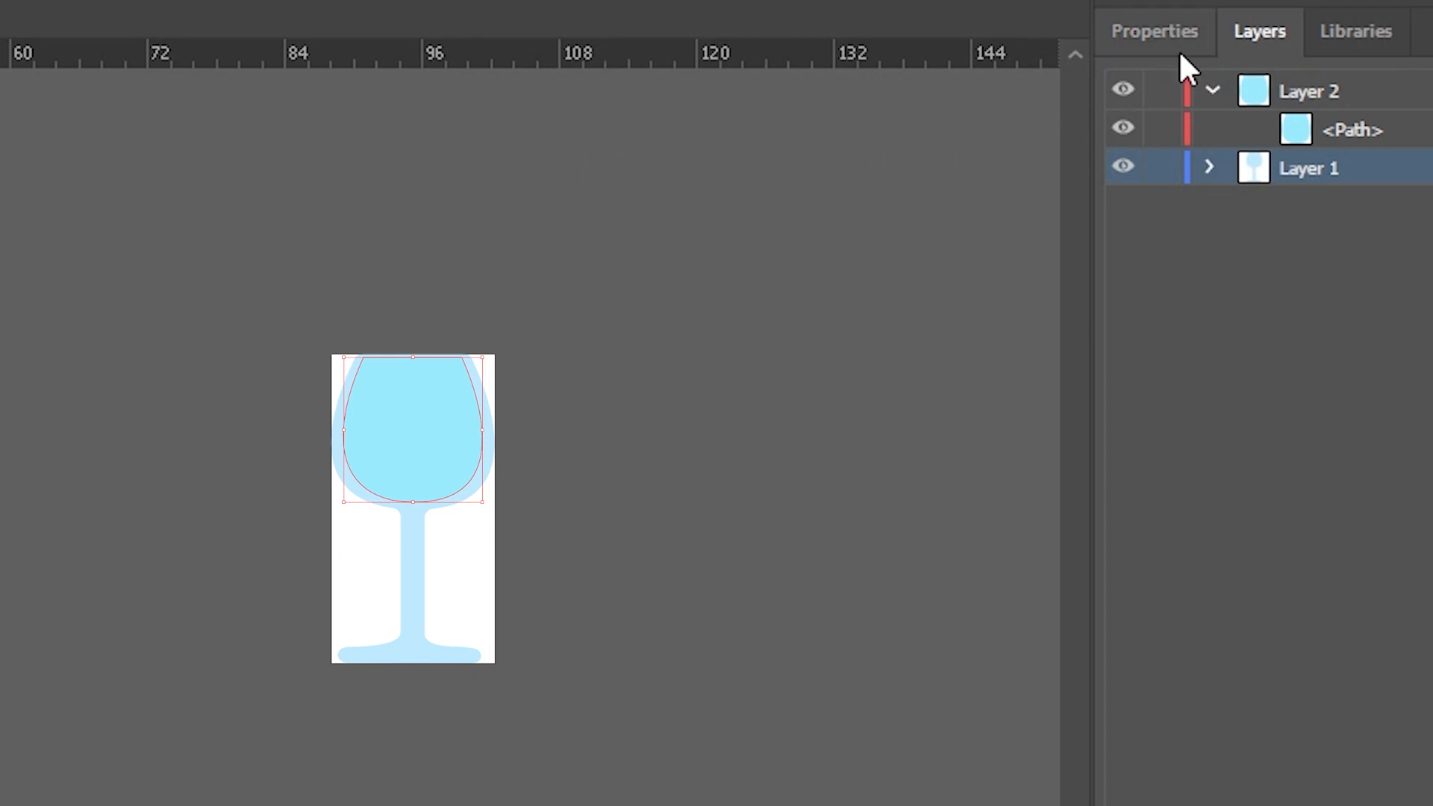
click(1122, 128)
click(1122, 90)
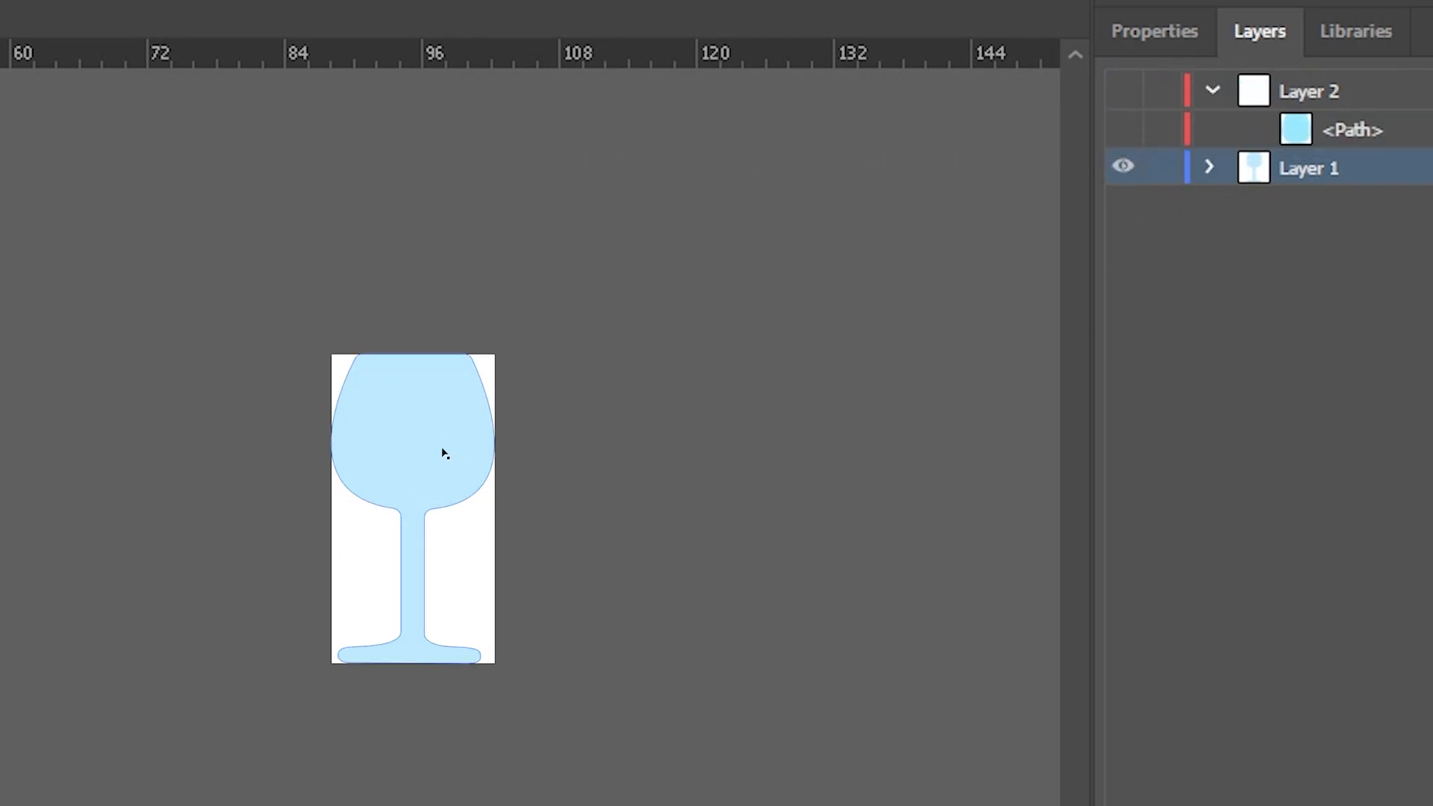
click(1123, 89)
click(1122, 129)
click(1274, 496)
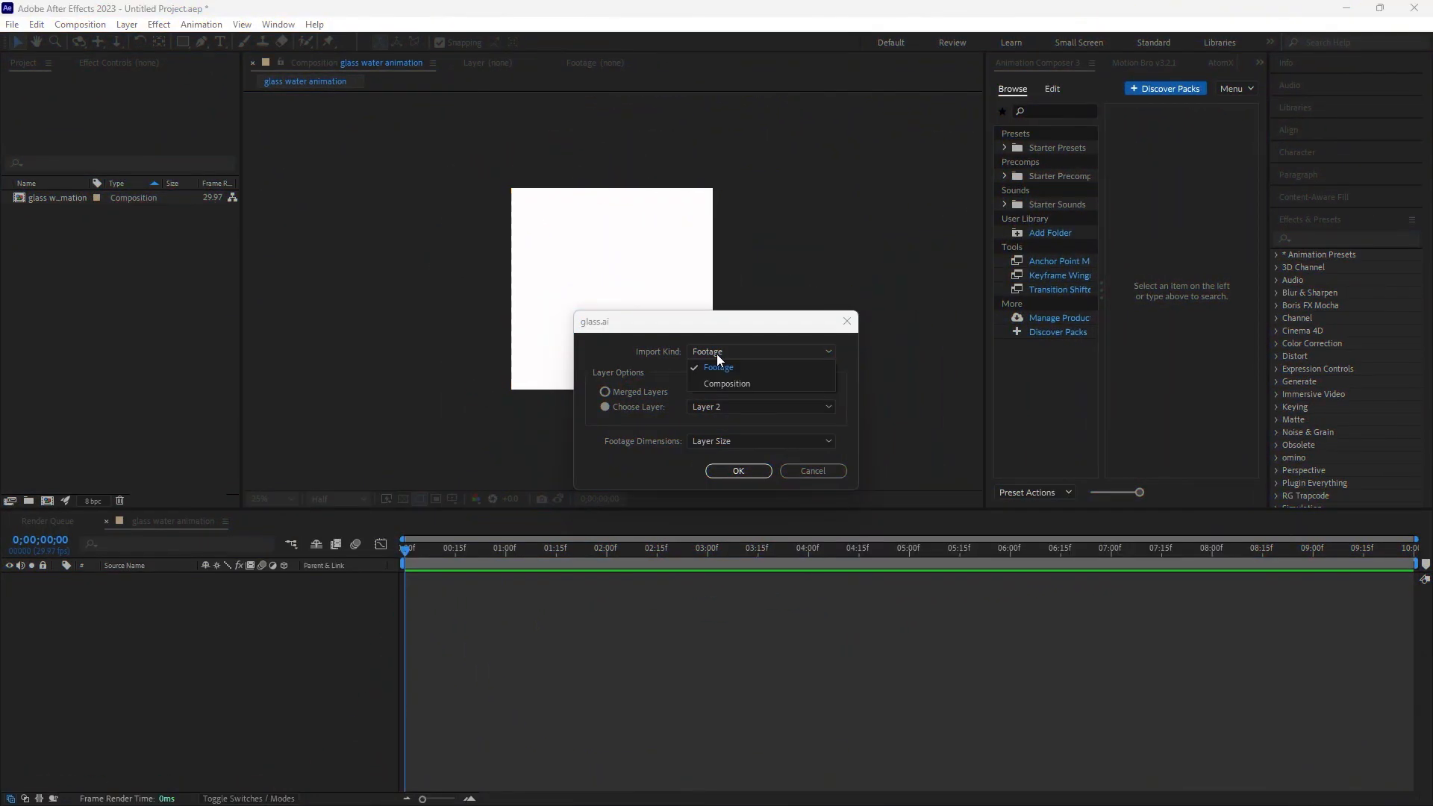
- Import the glass file into After Effects as a Composition
click(716, 354)
click(720, 386)
click(731, 471)
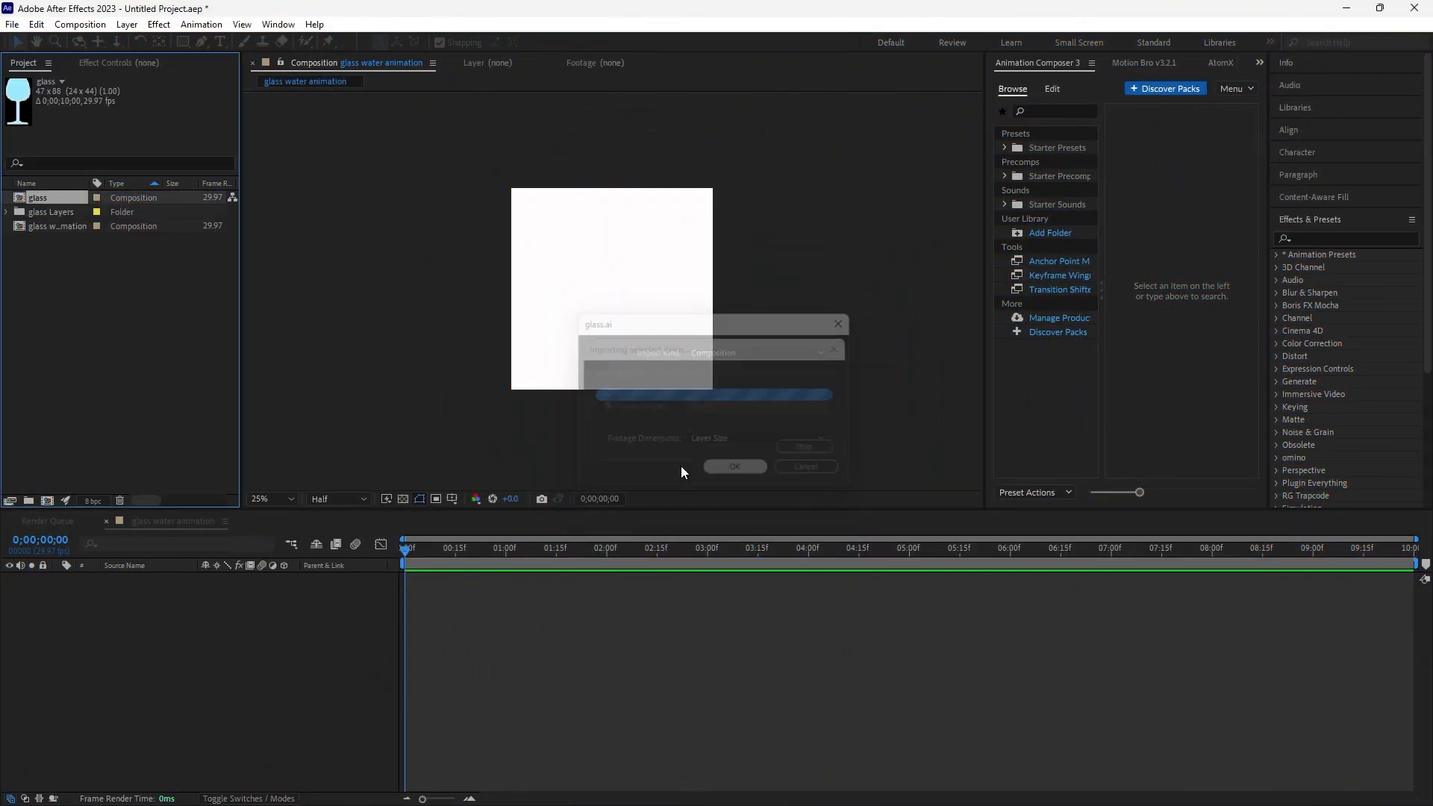
- Open the glass composition, select both layers and turn on Continuously Rasterize
click(72, 339)
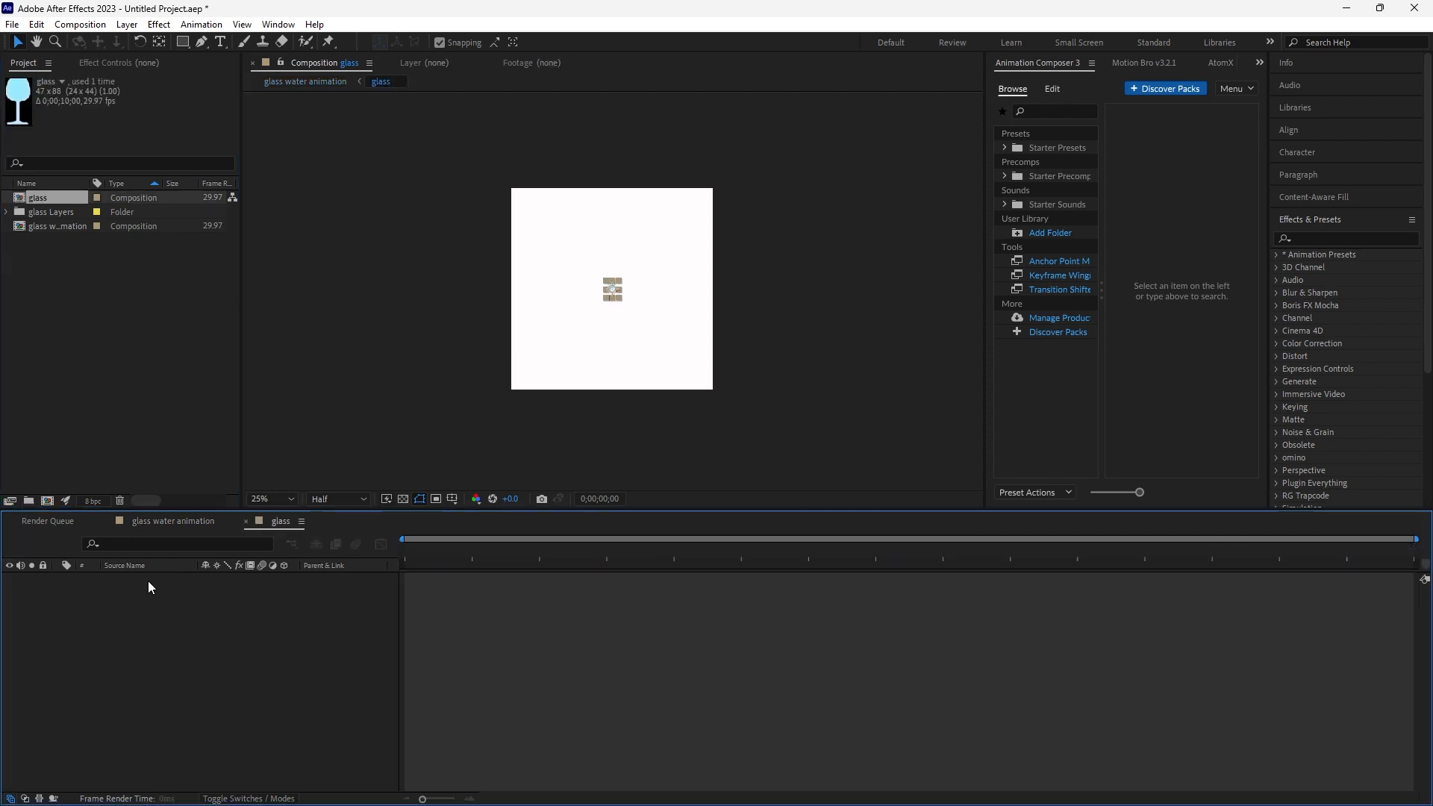
double_click(17, 200)
click(142, 579)
shift+click(138, 591)
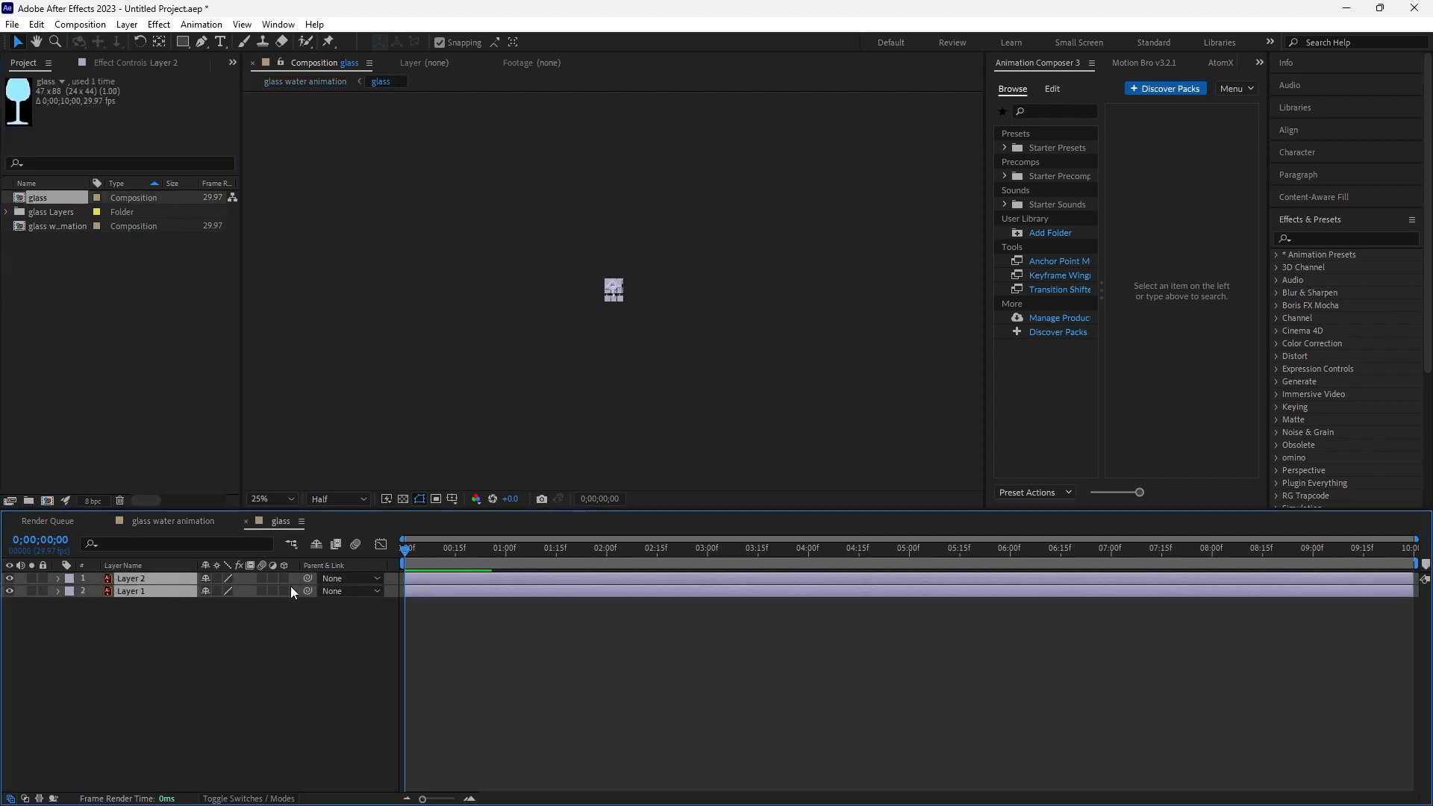
click(217, 579)
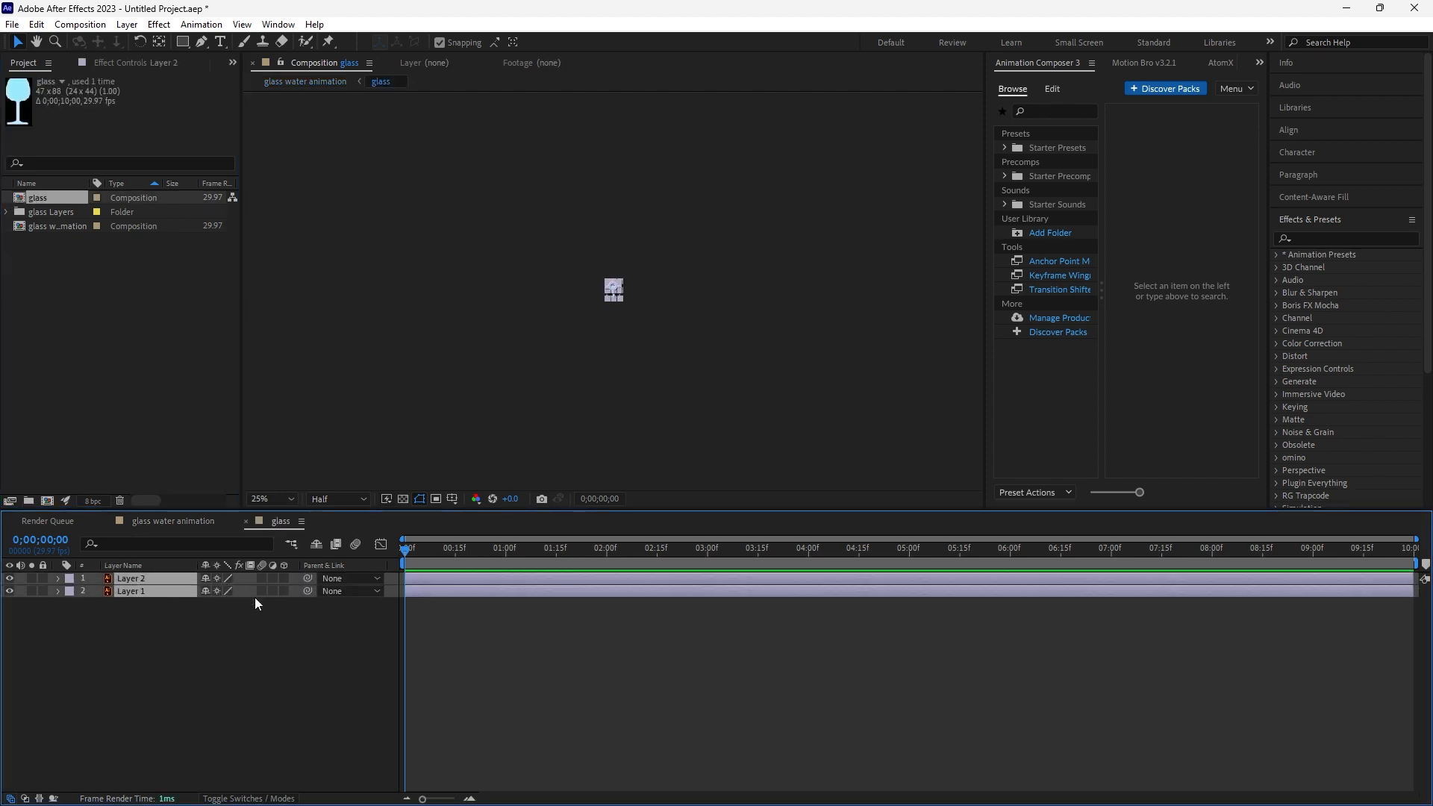
- Zoom the viewer in and out to inspect the glass artwork
scroll(626, 275, up, 7)
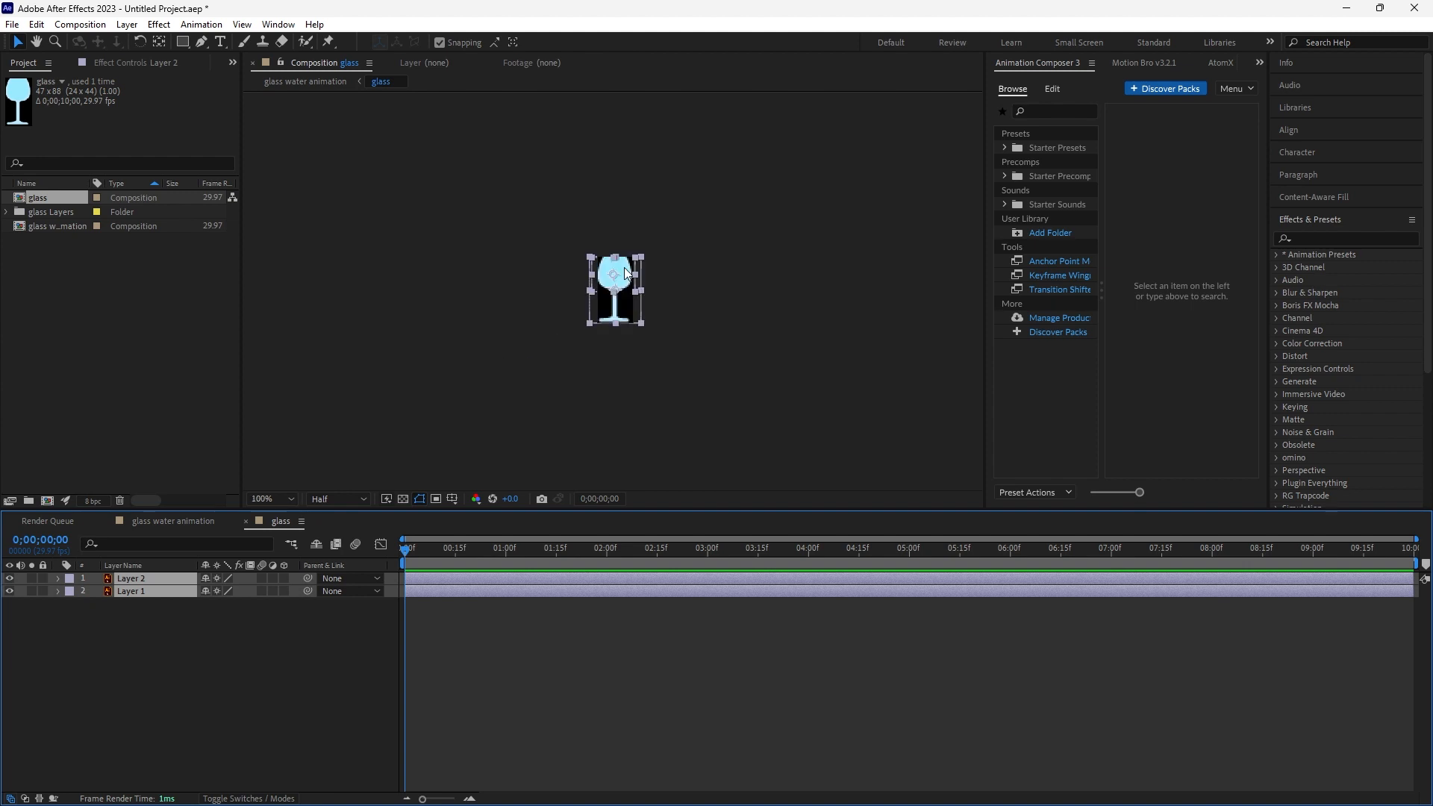
scroll(620, 288, down, 2)
click(367, 281)
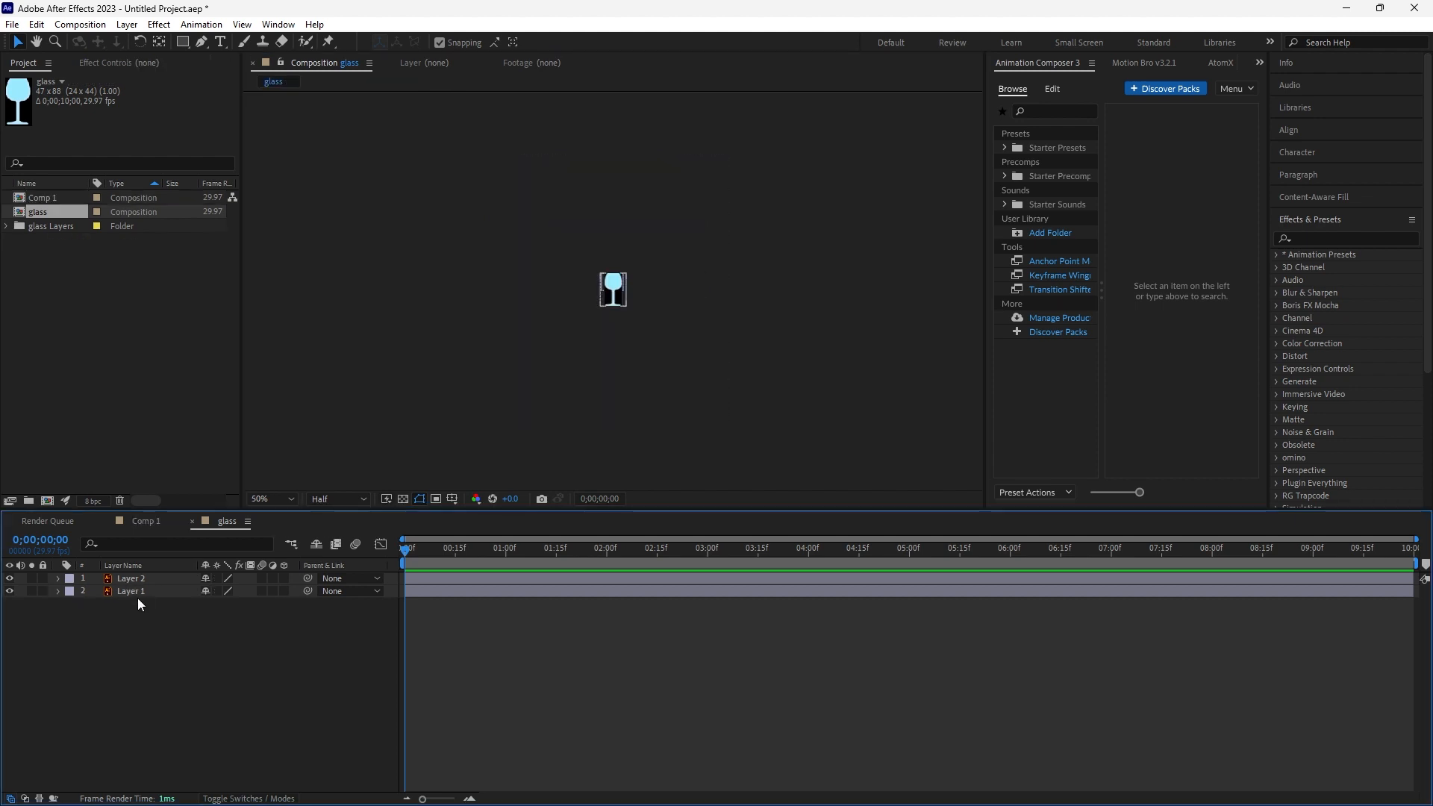
drag(136, 624, 136, 565)
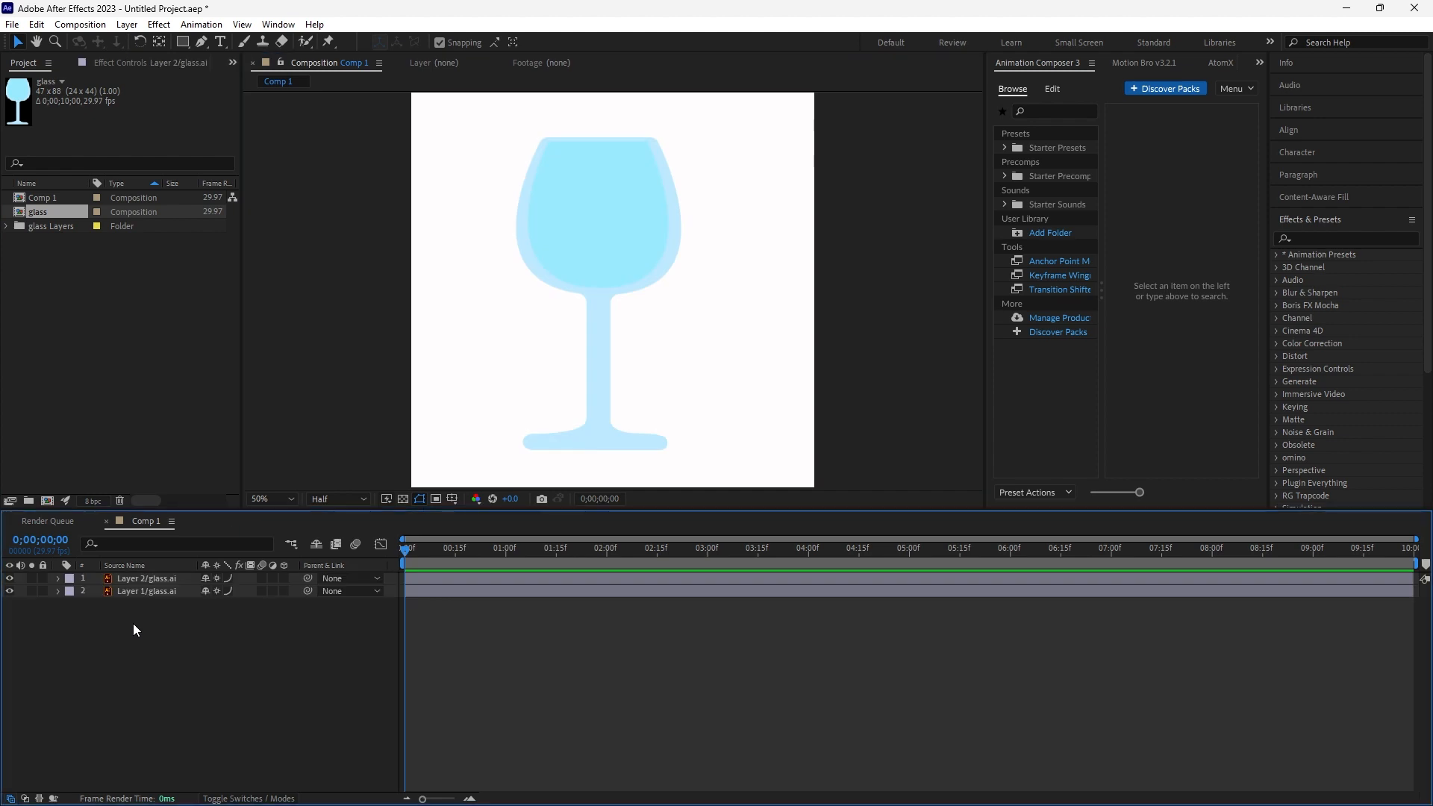
- Draw a rectangle shape layer across the middle of the glass bowl in Comp 1
click(186, 42)
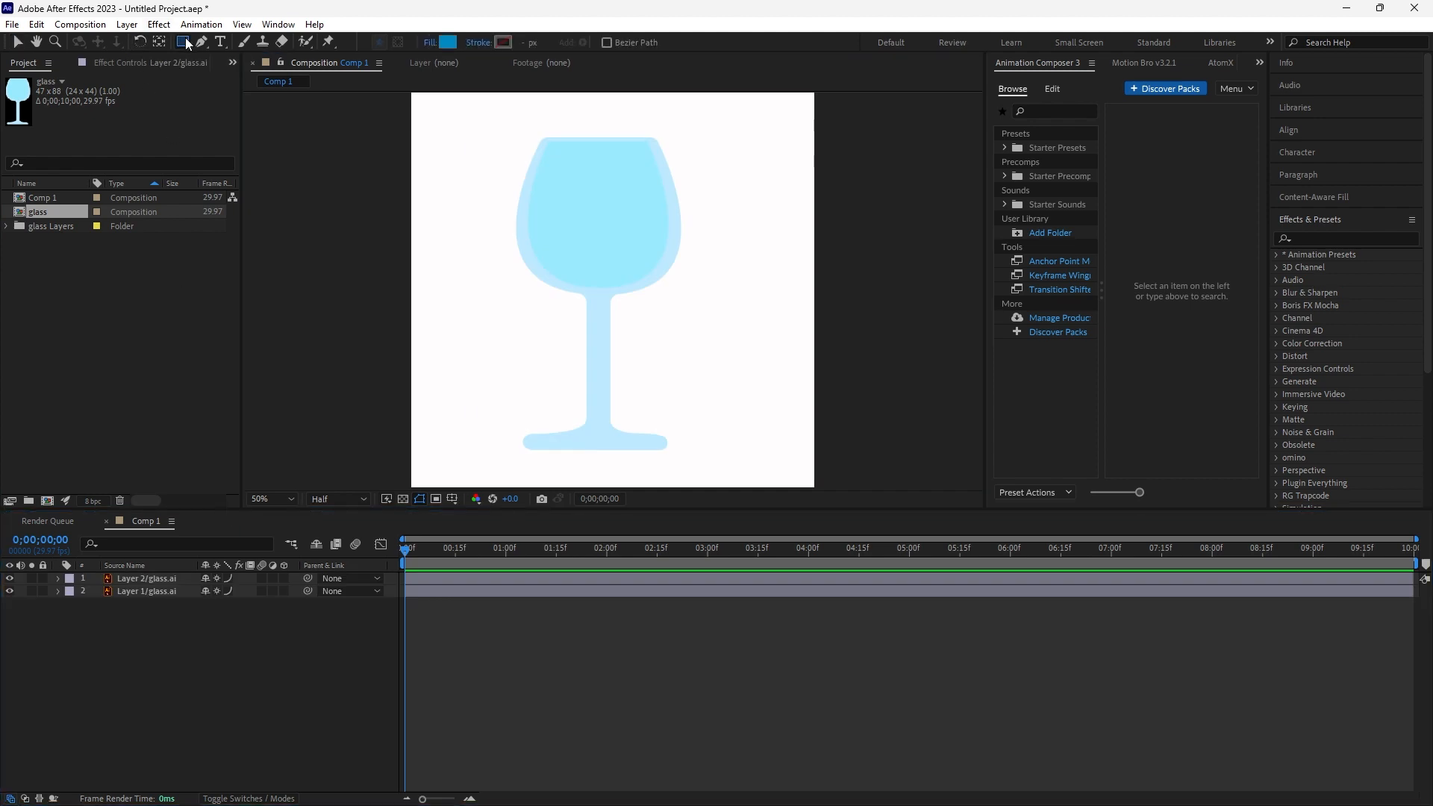
drag(484, 203, 712, 307)
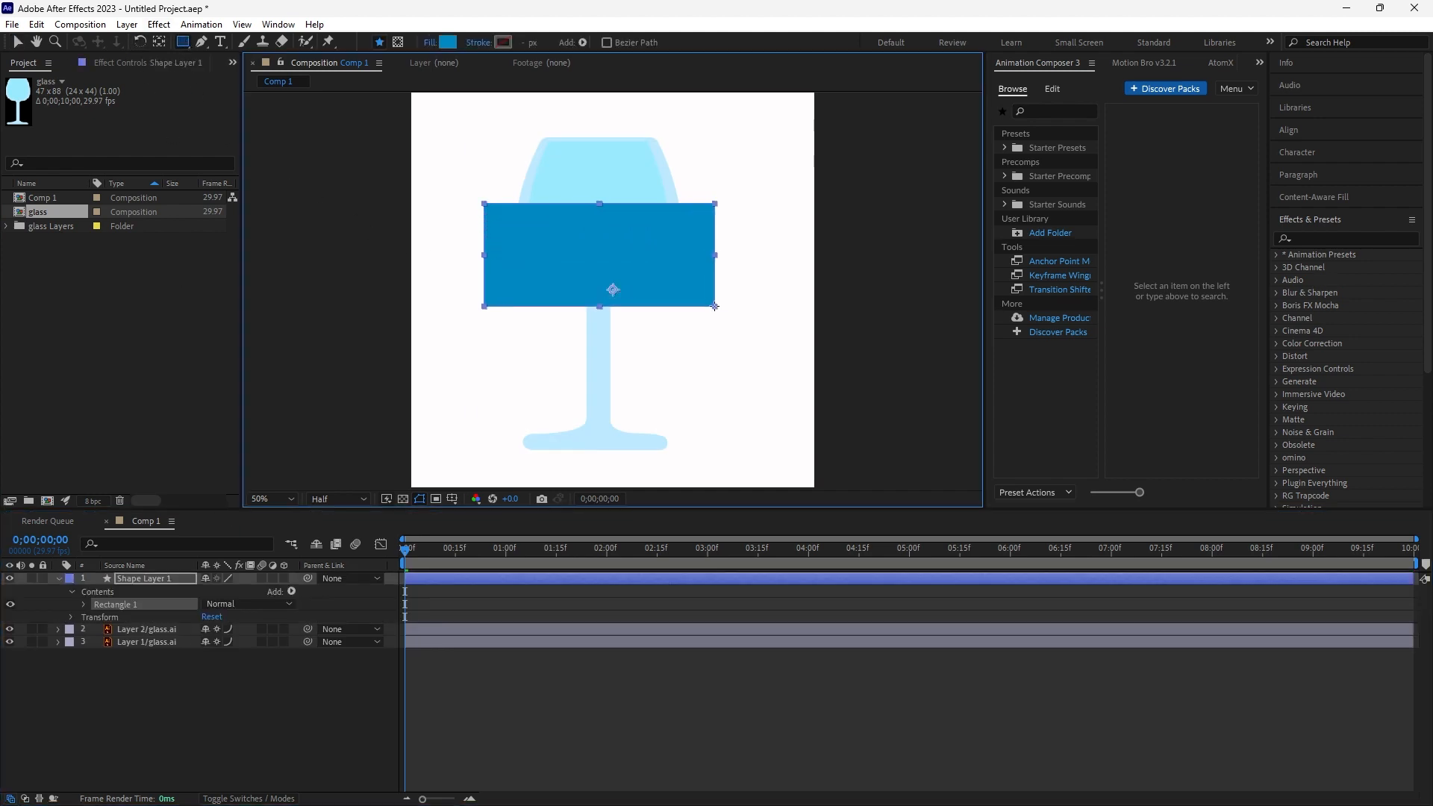
click(133, 667)
click(136, 580)
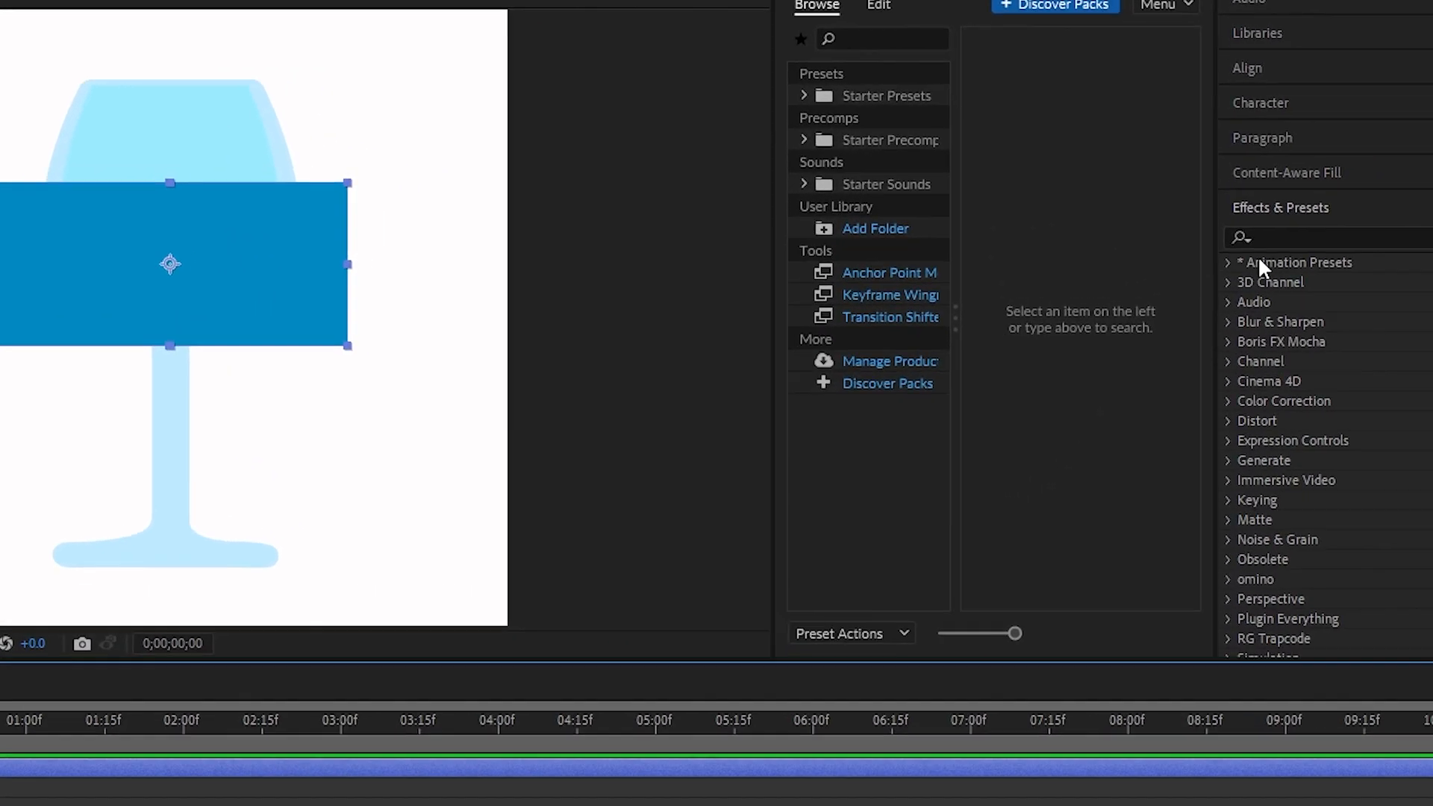
- Search the effects for wave and apply Wave Warp to the rectangle shape layer
click(1312, 235)
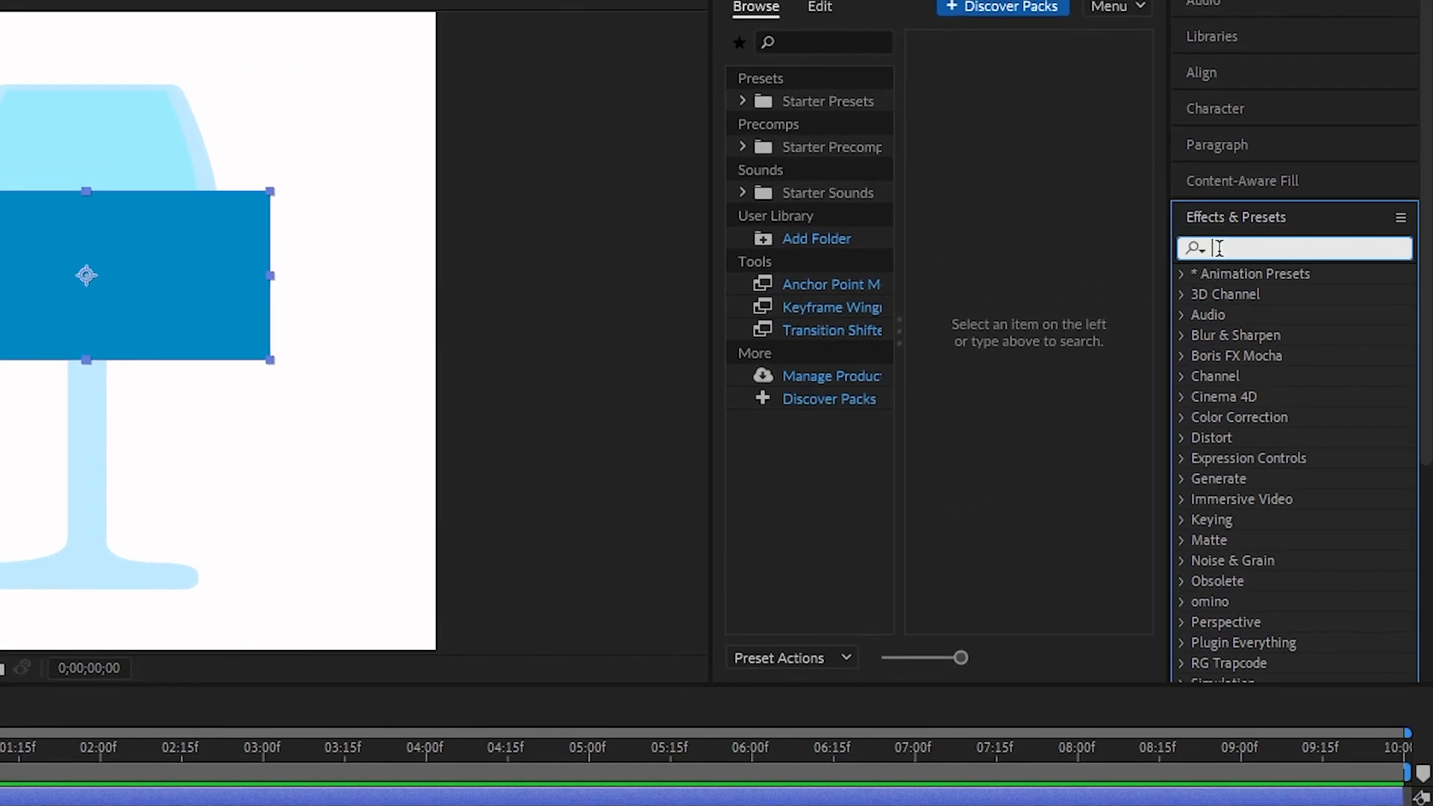
text(wave)
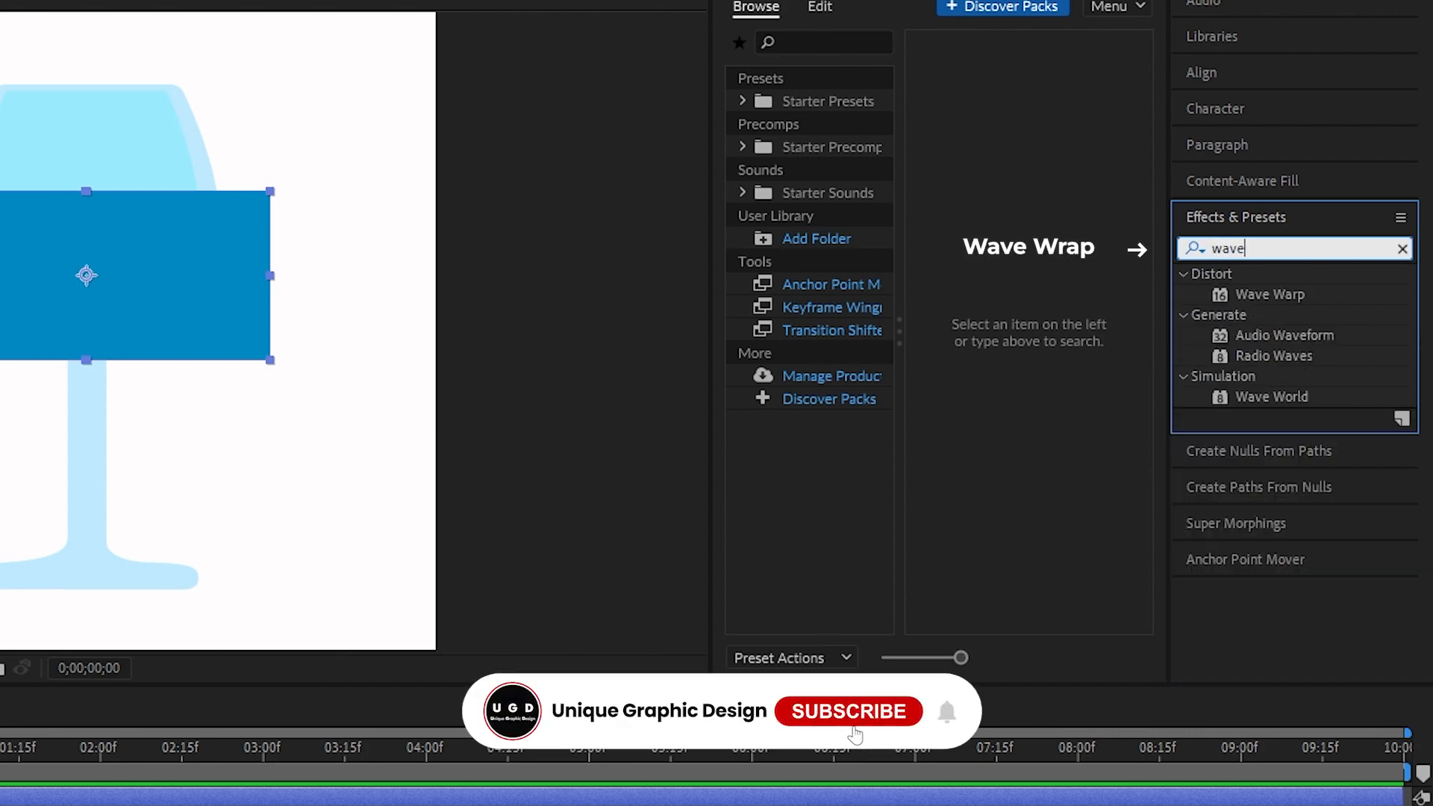
click(1294, 293)
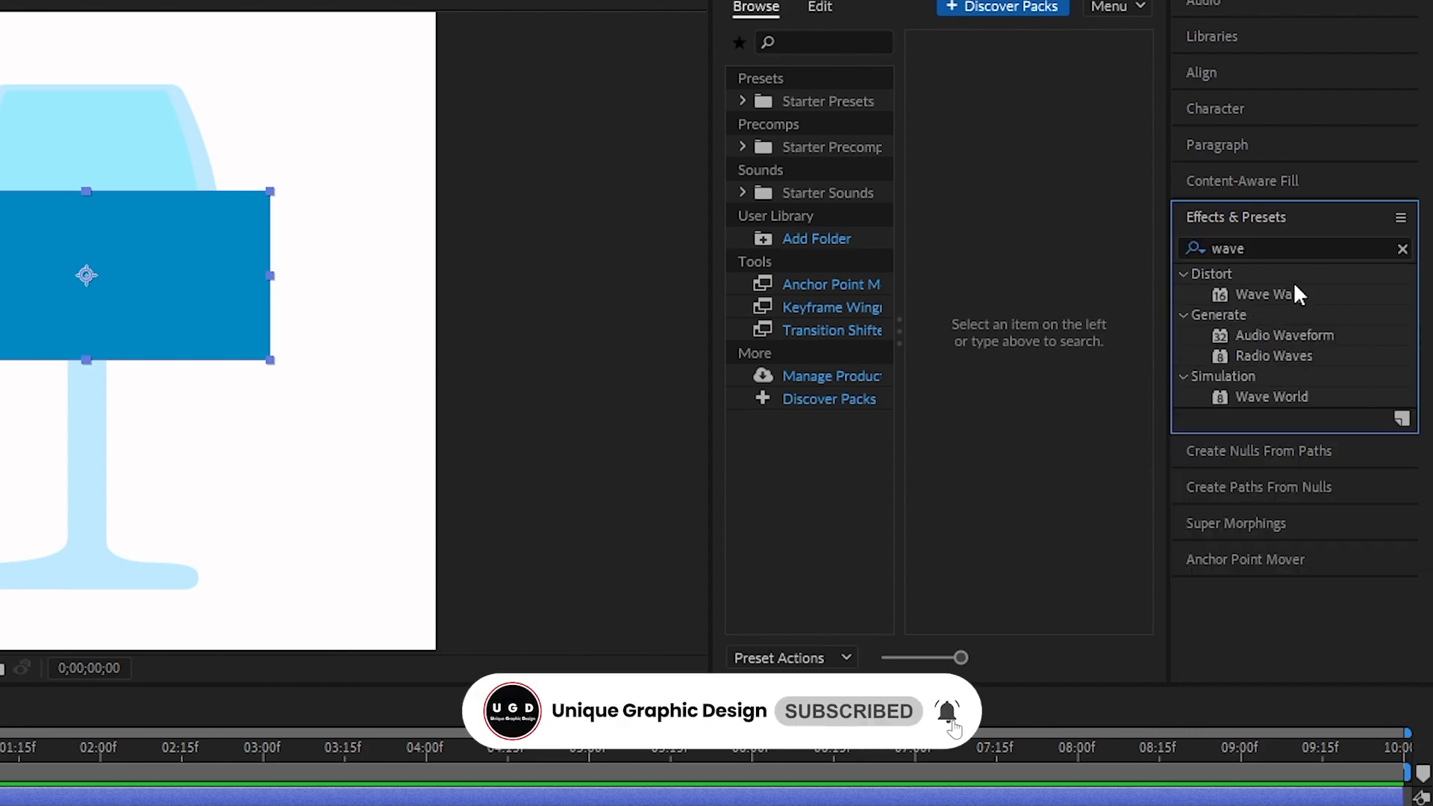
mouse_move(1278, 289)
mouse_down()
mouse_move(492, 370)
mouse_move(246, 314)
mouse_up()
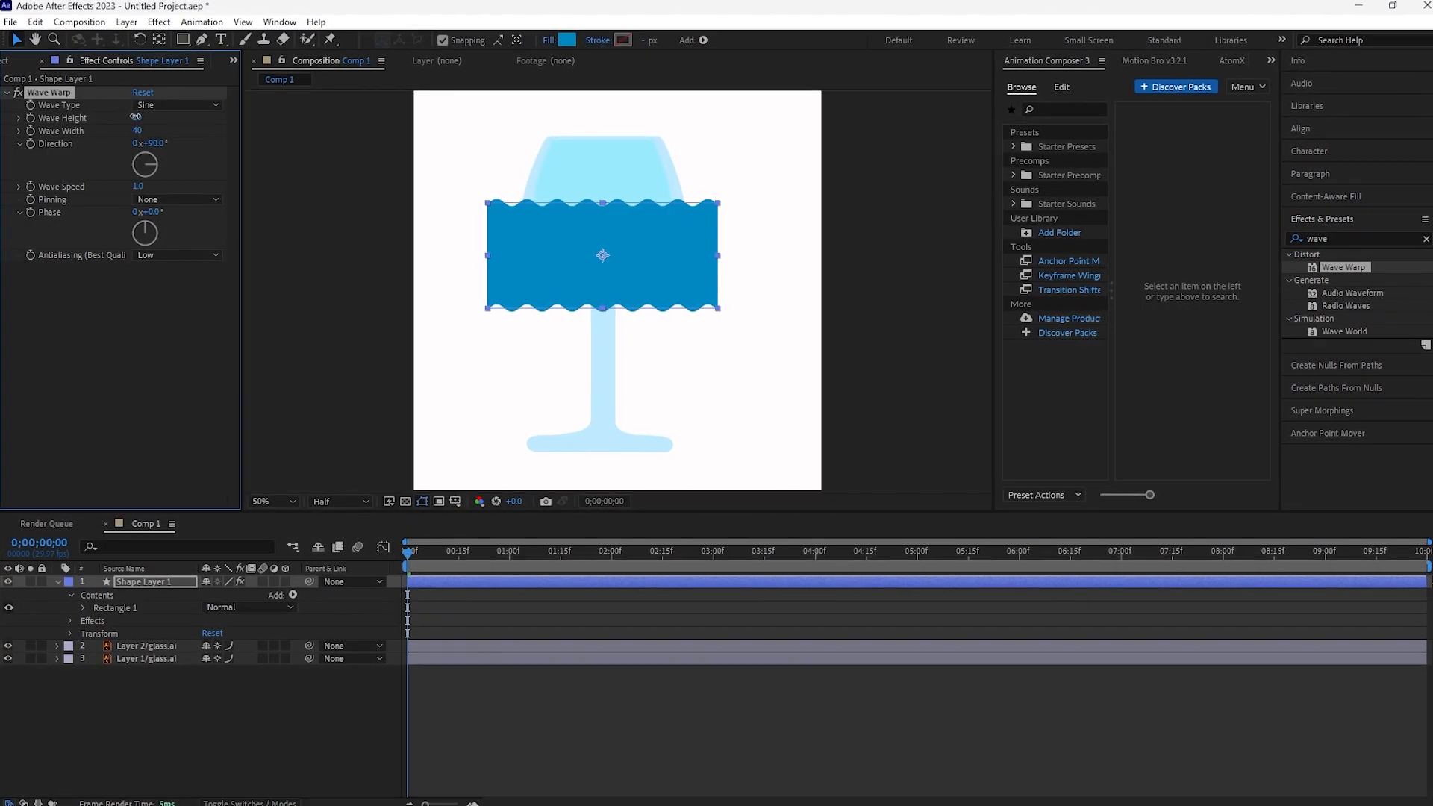
- Set Wave Warp's Wave Height to 11, Wave Width to 118 and Direction to 68°
drag(135, 117, 416, 152)
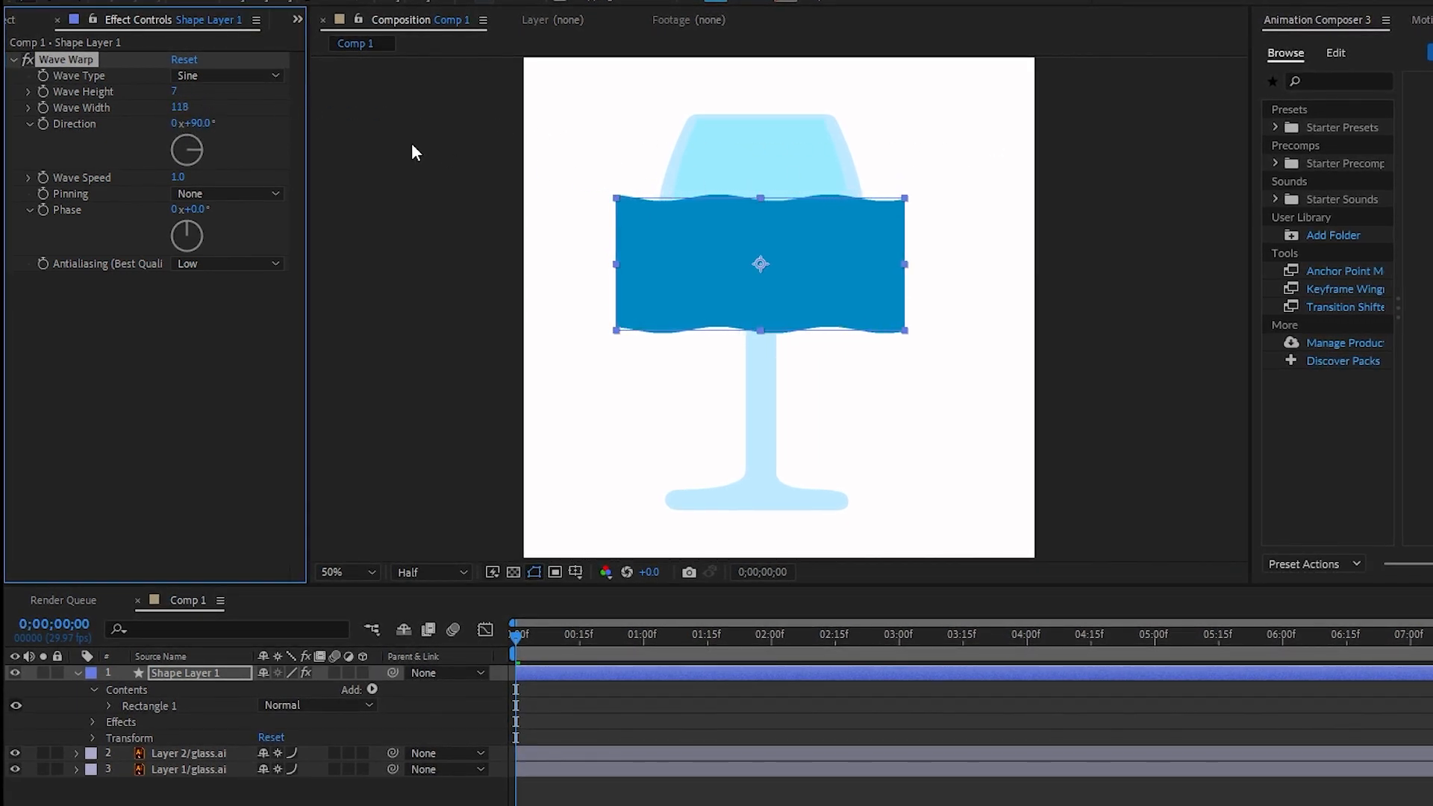
drag(174, 93, 170, 126)
click(164, 358)
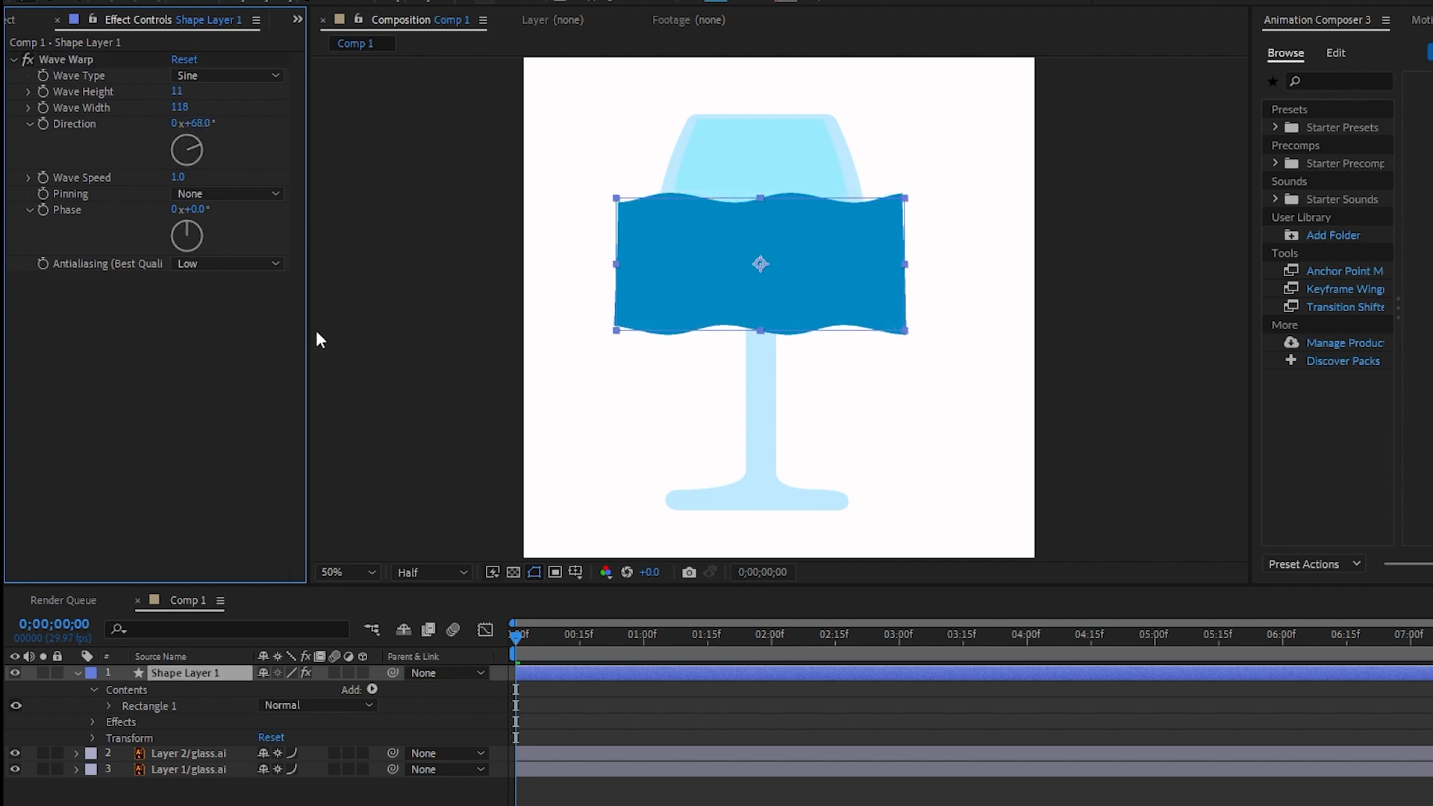
- Set the Wave Warp Phase to -22°
drag(195, 209, 183, 215)
click(212, 339)
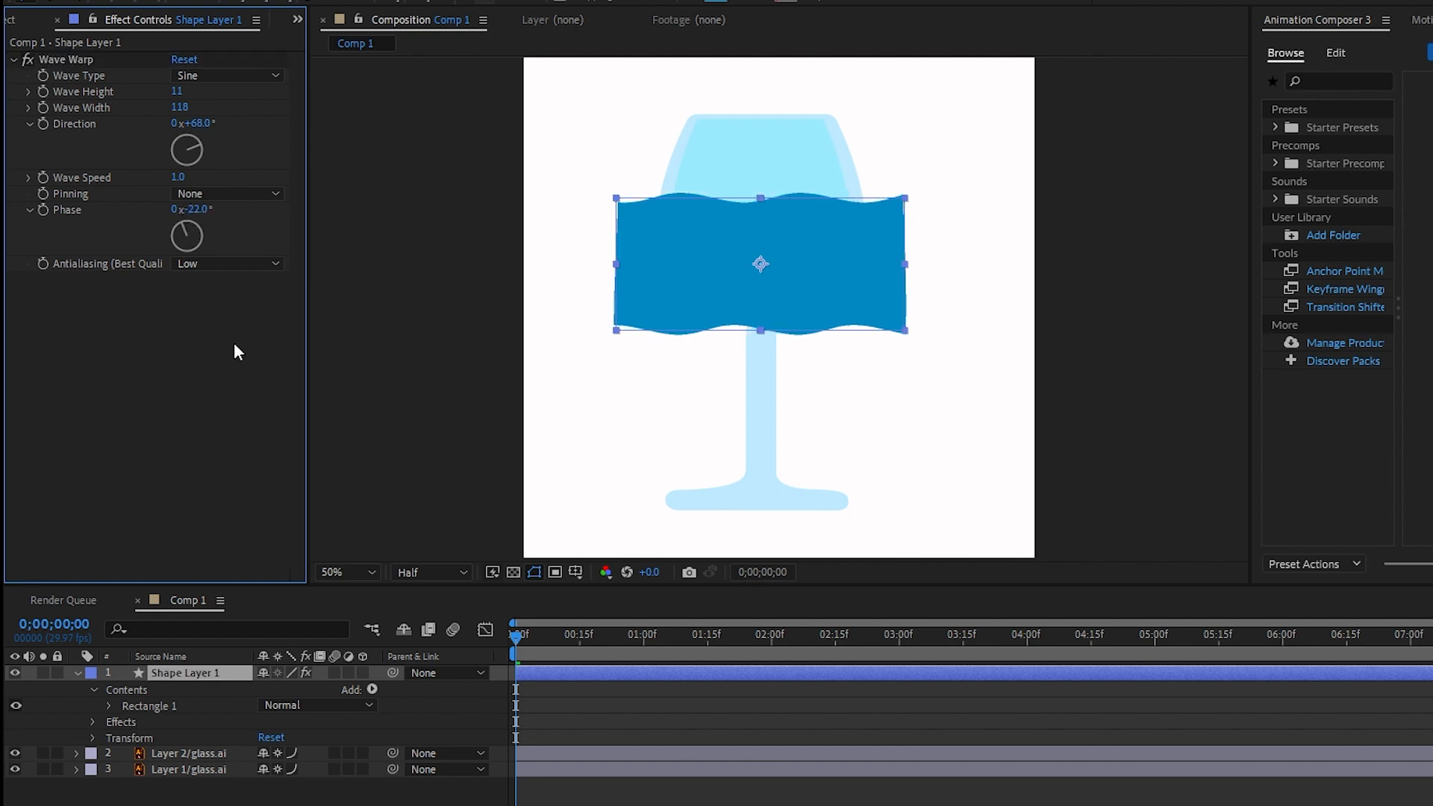
click(246, 798)
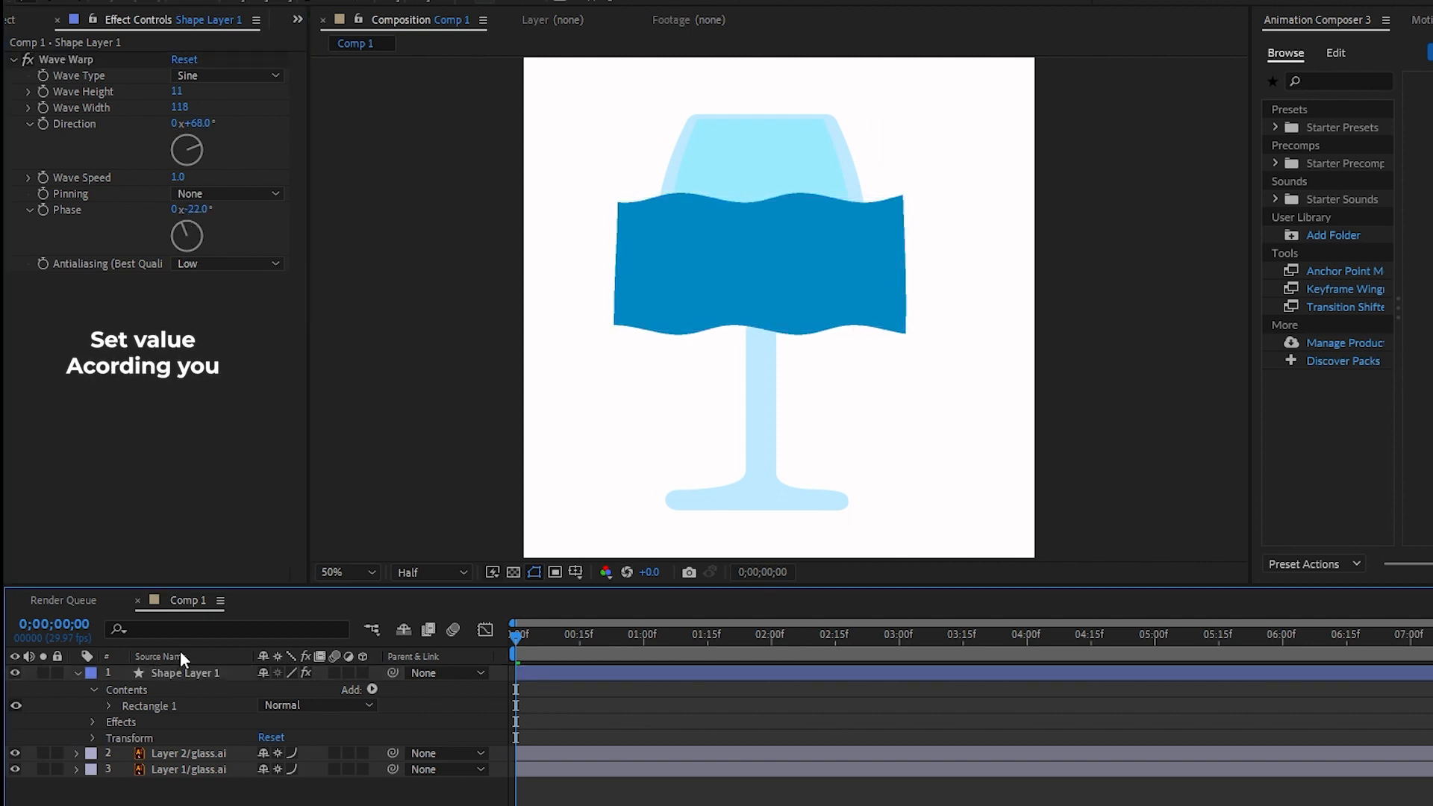
- Move the wave rectangle down over the glass and reveal the layer's position properties
click(181, 671)
mouse_move(827, 266)
mouse_down()
mouse_move(821, 400)
mouse_move(822, 369)
mouse_up()
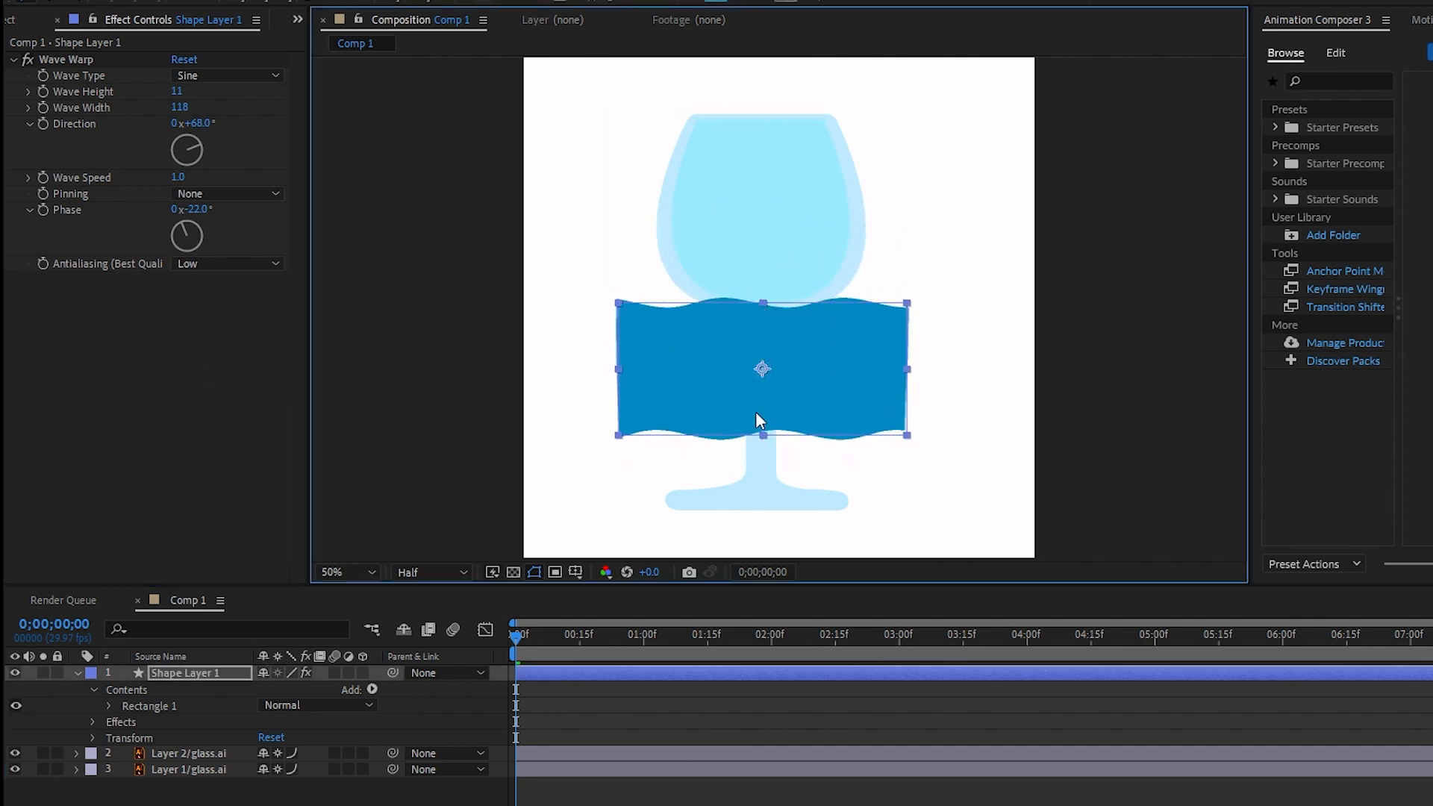
click(173, 669)
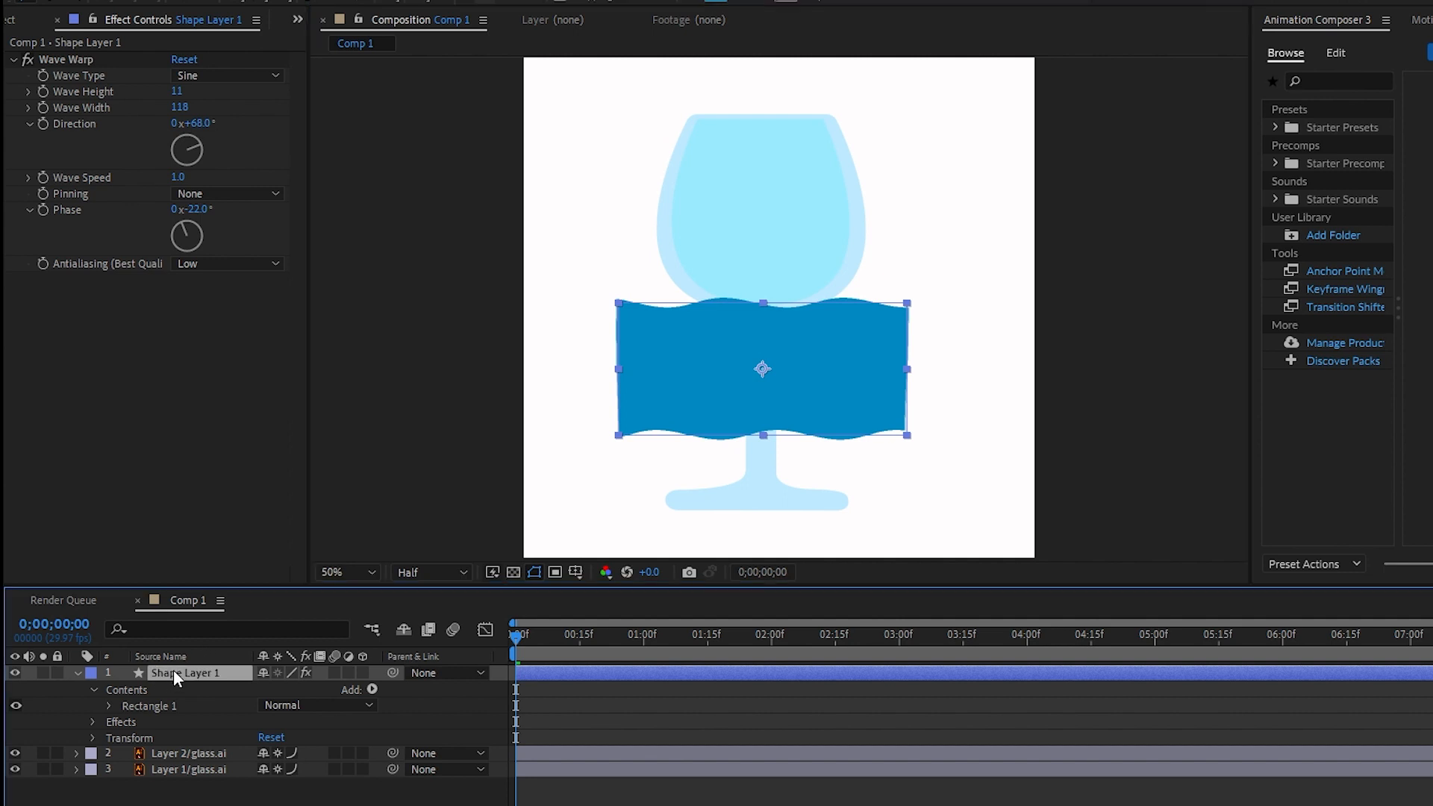
key(p)
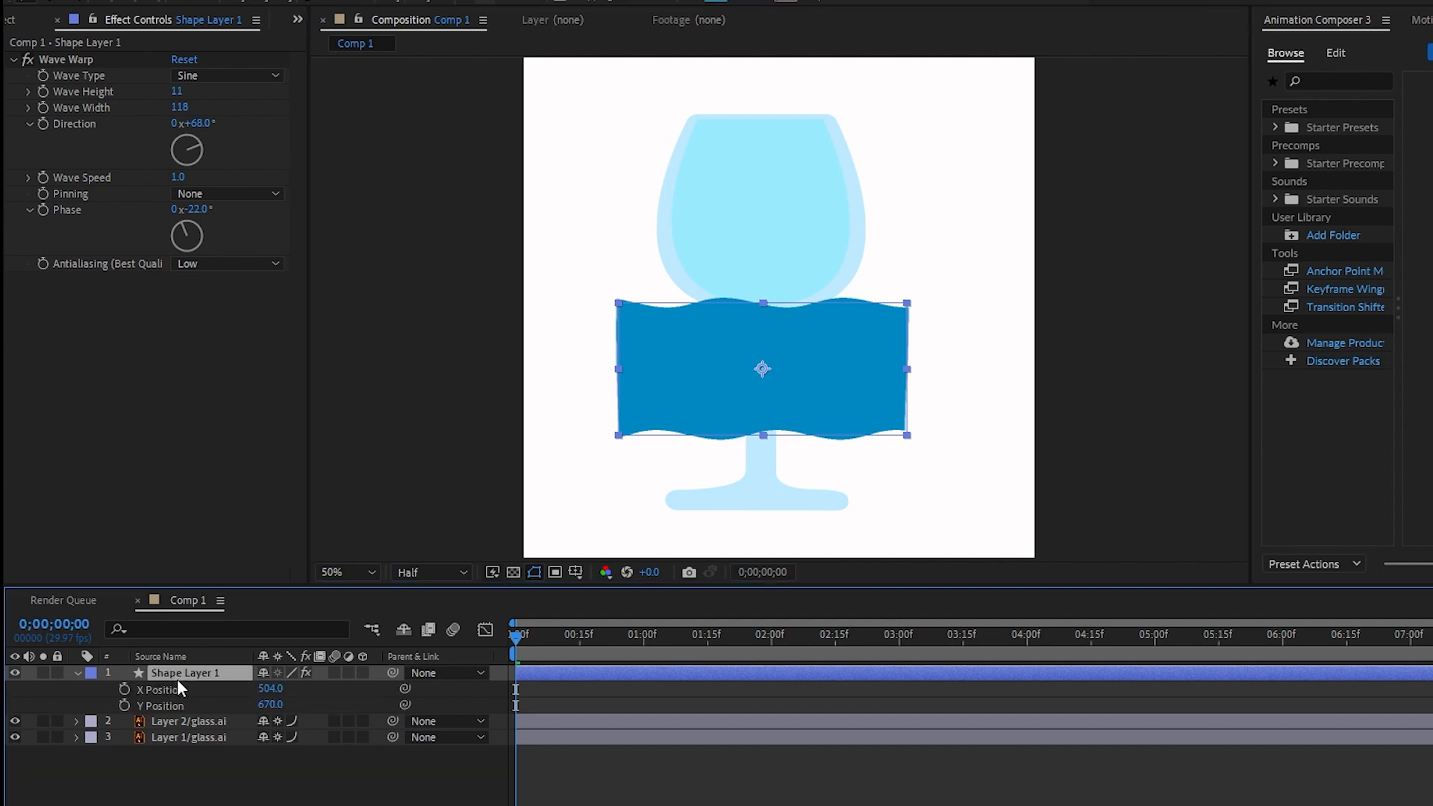
- Add a Y Position keyframe at the start and set Y Position to 482
click(125, 705)
mouse_move(270, 704)
mouse_down()
mouse_move(44, 703)
mouse_move(97, 705)
mouse_up()
click(269, 704)
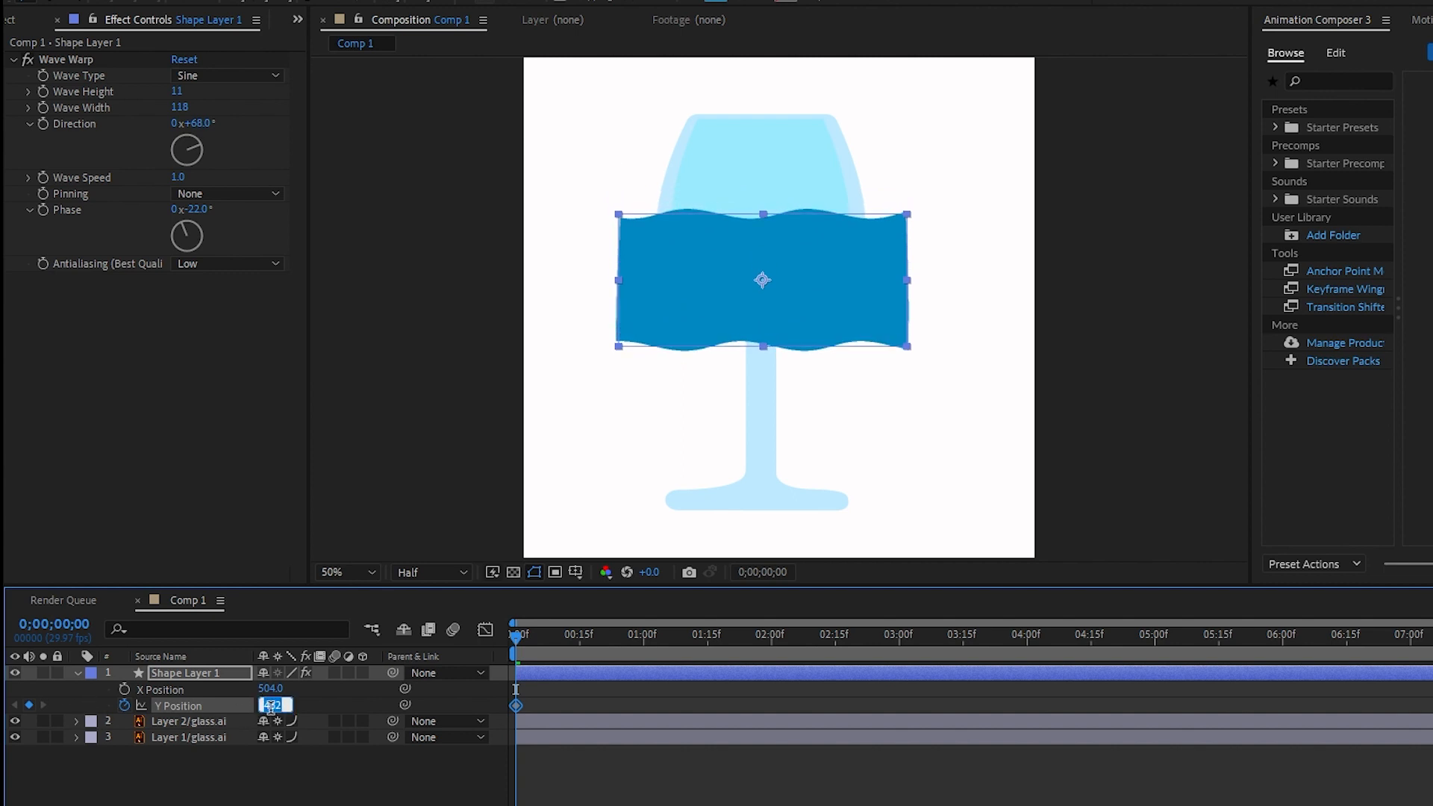
click(305, 785)
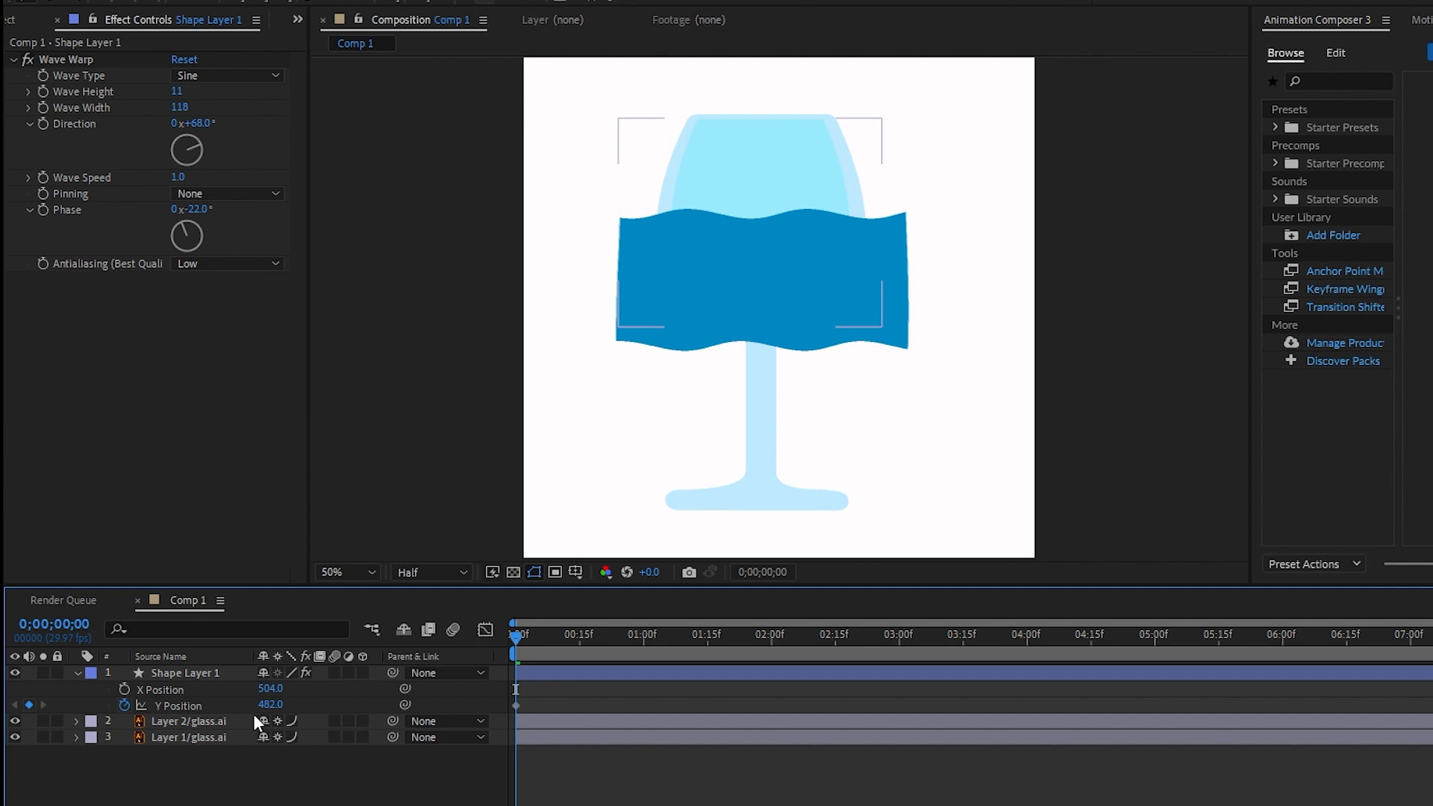
- Undo the last Y Position change and re-create the starting Y Position keyframe on the wave layer
key(ctrl+z)
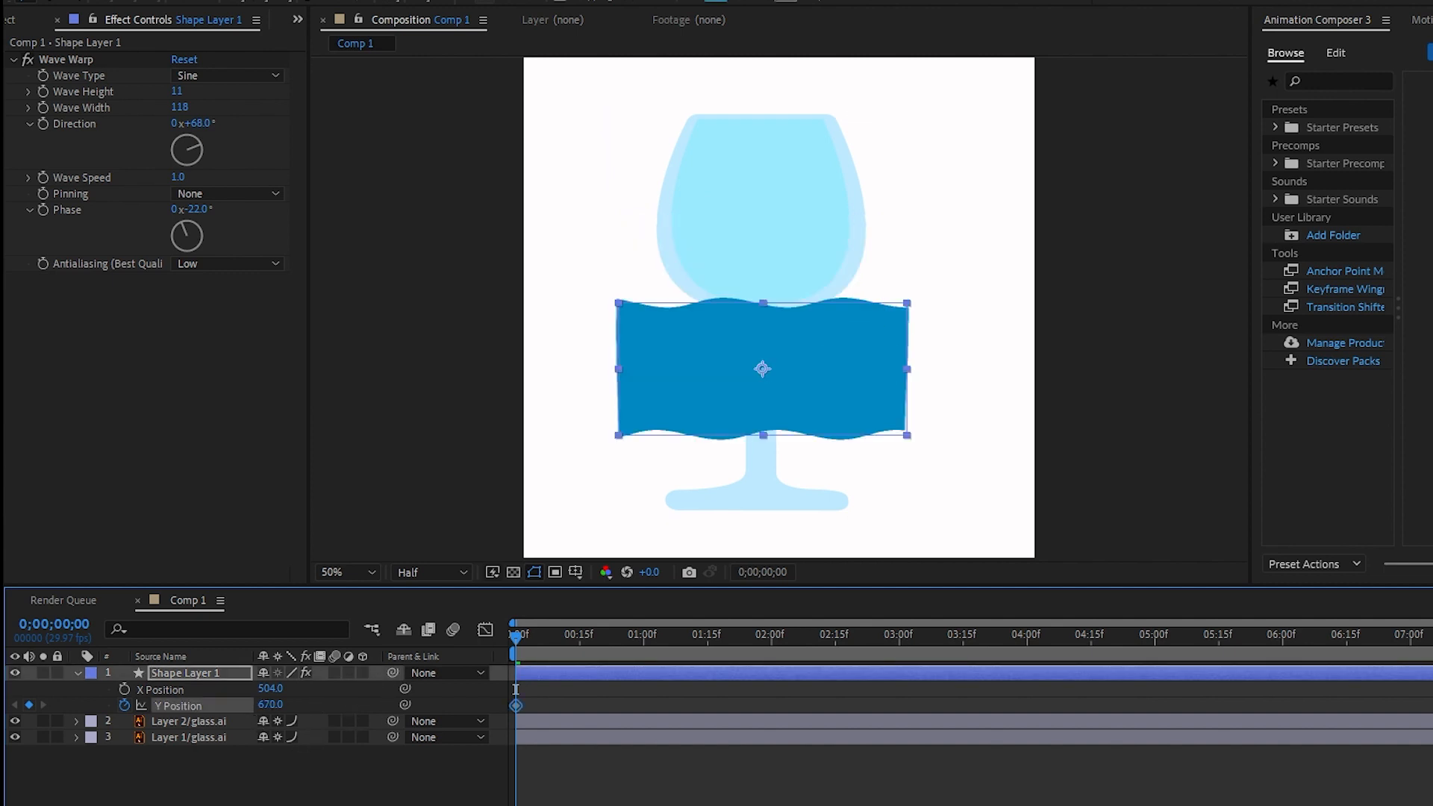
click(125, 706)
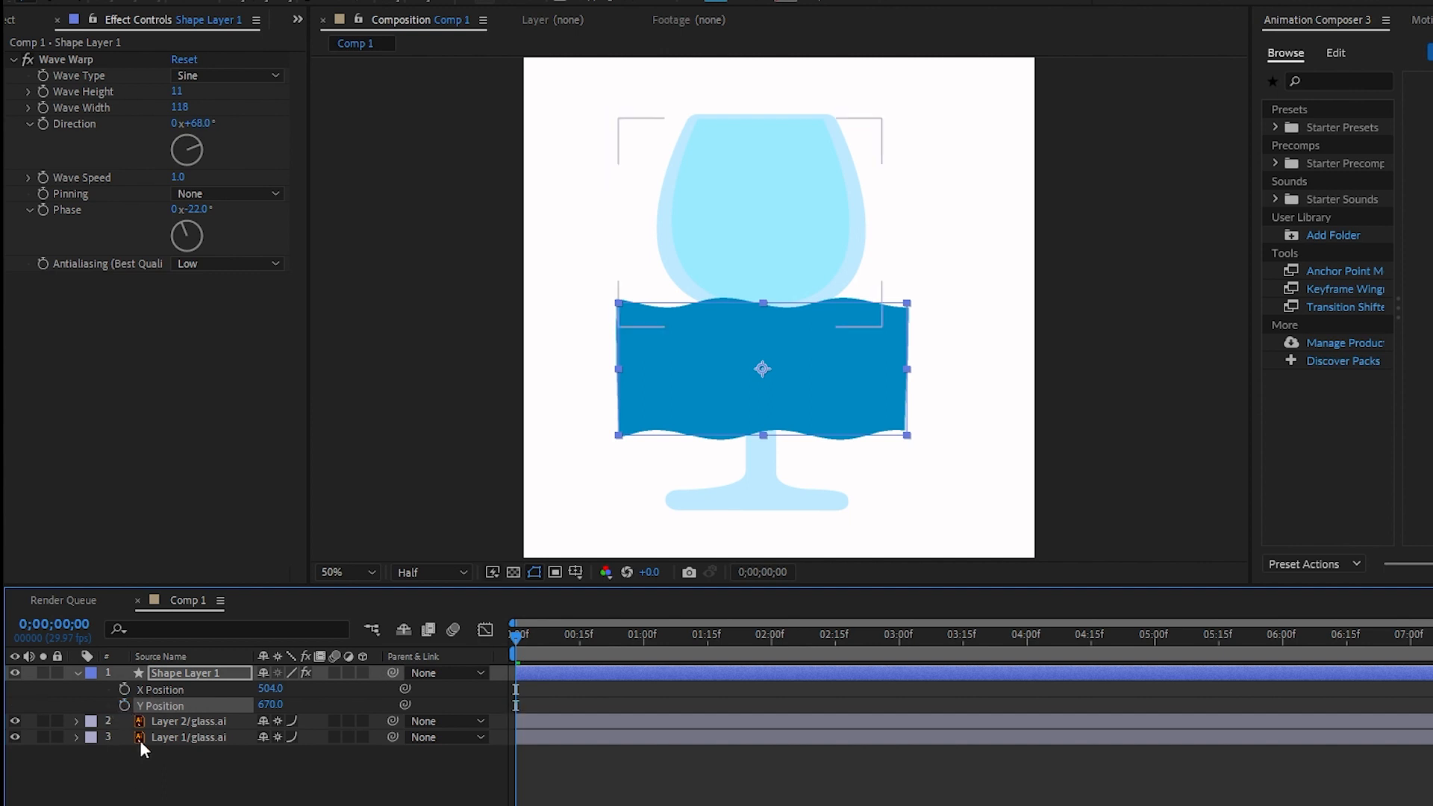
click(159, 782)
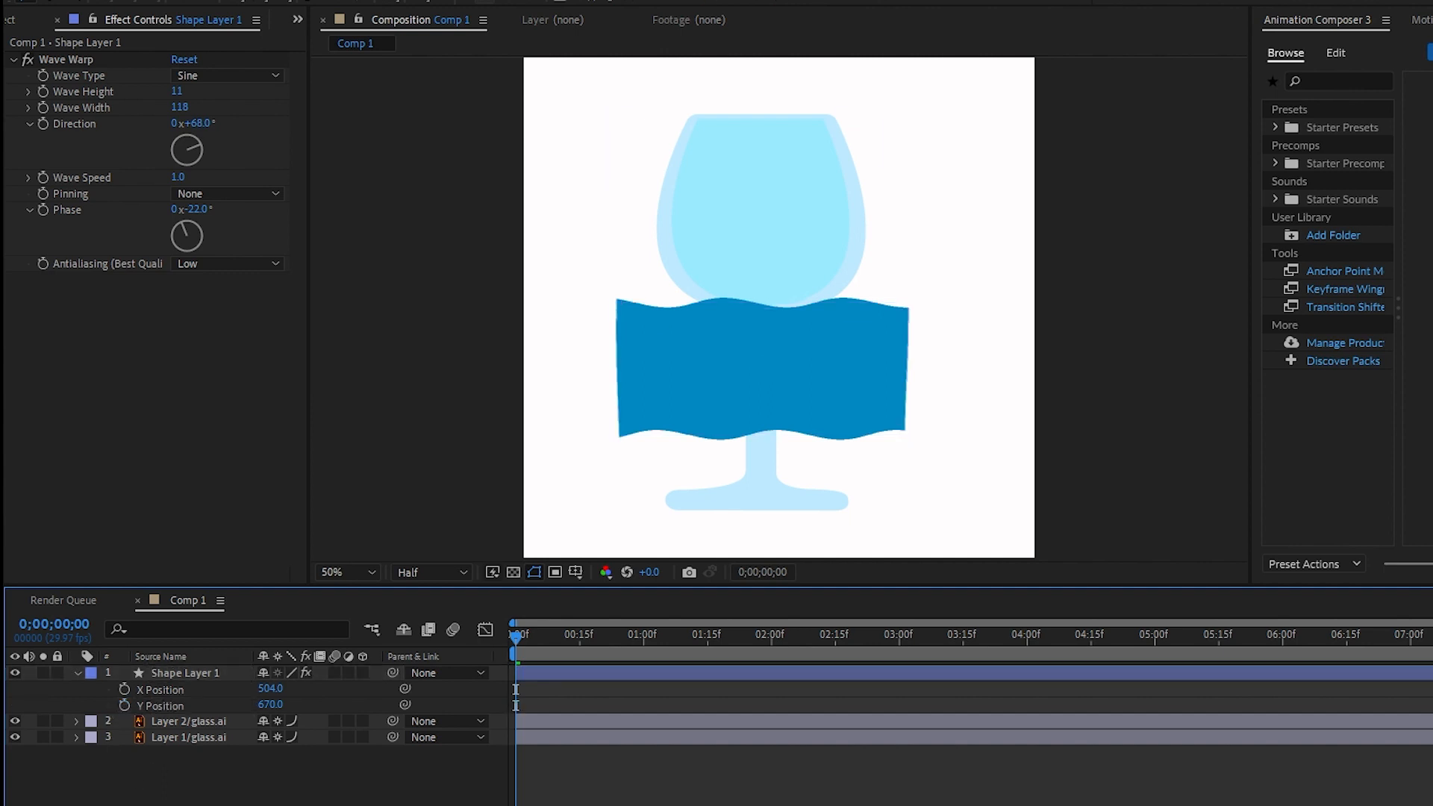
click(125, 705)
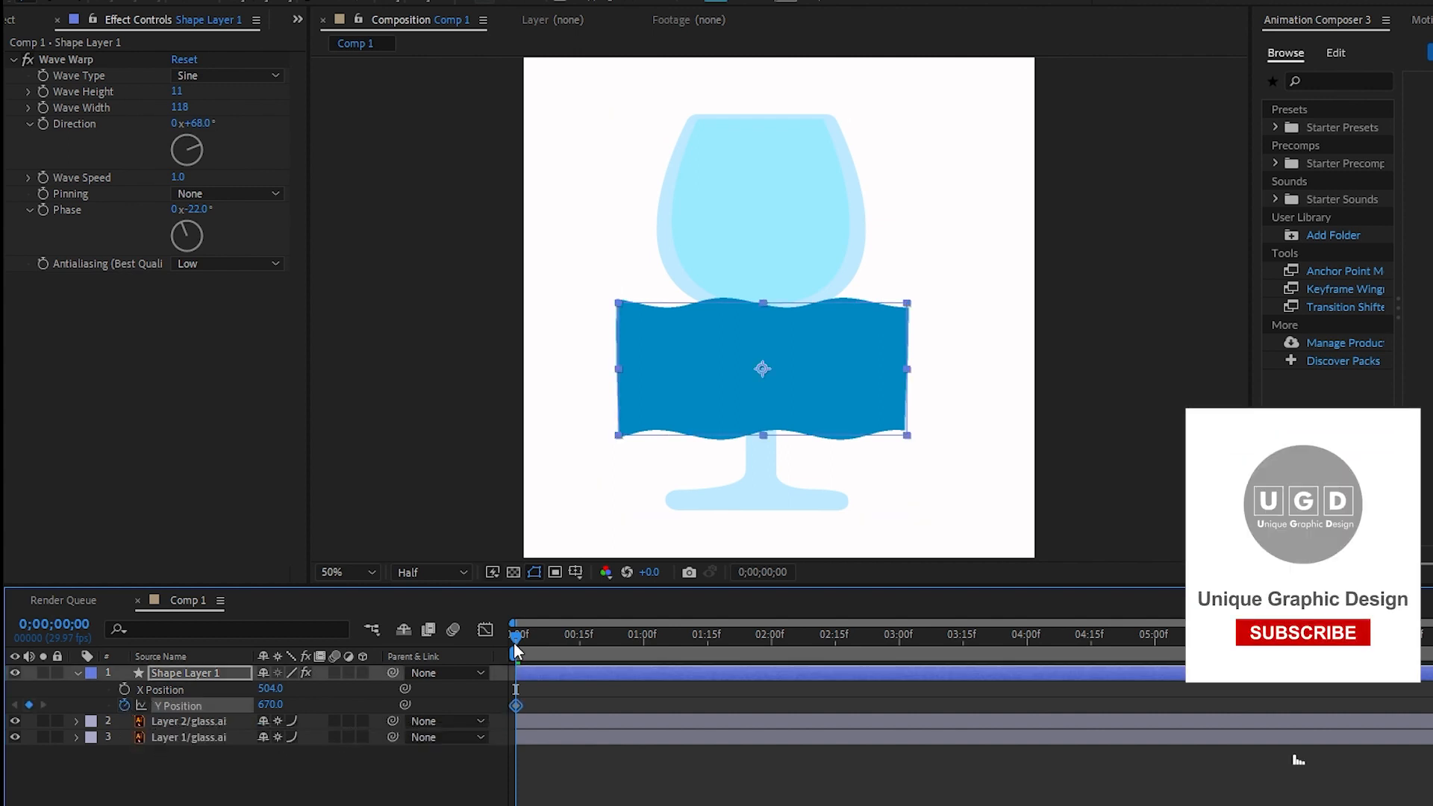
- At 1:15, move the wave rectangle up into the glass bowl, keyframing its Y Position
drag(512, 638, 704, 648)
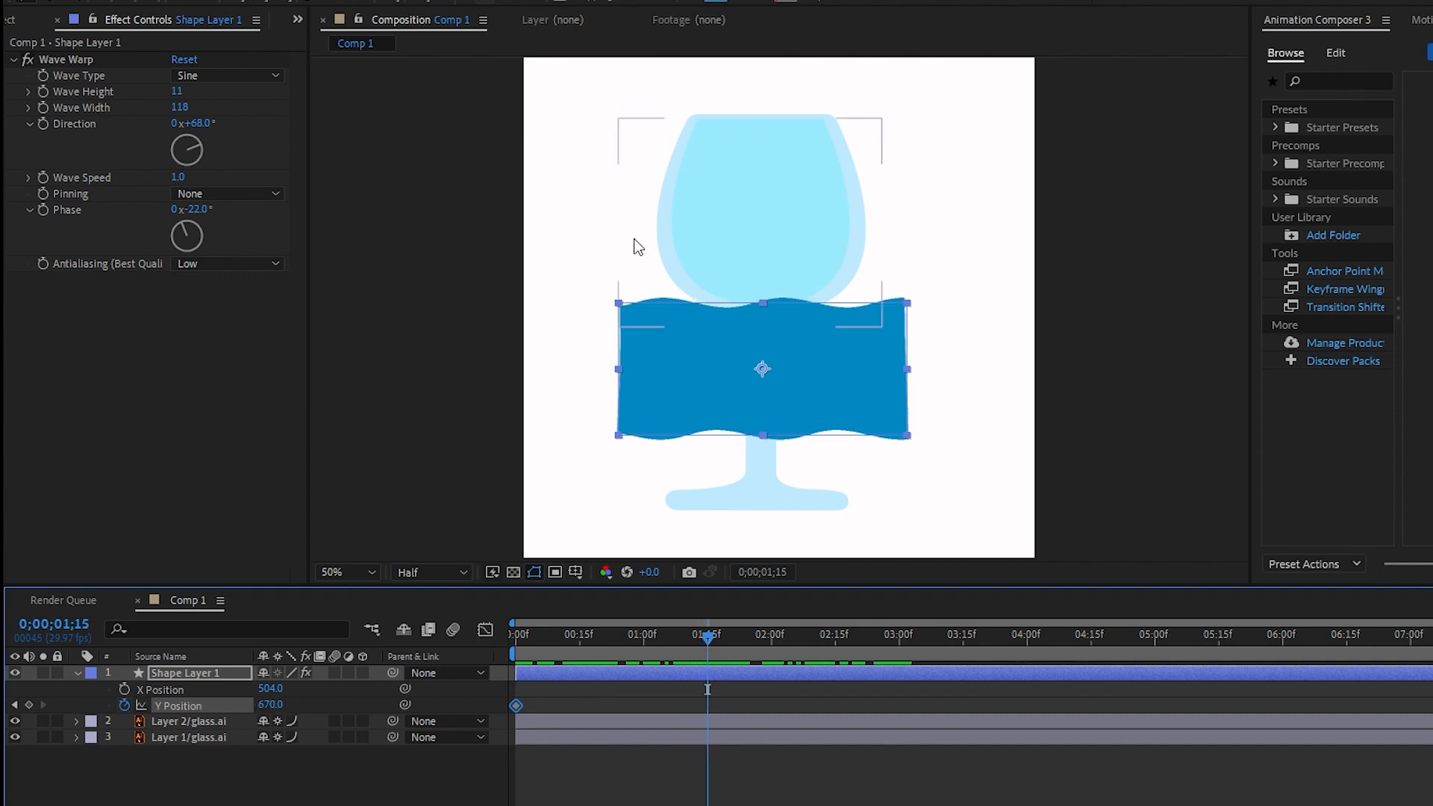
click(699, 344)
drag(700, 340, 705, 170)
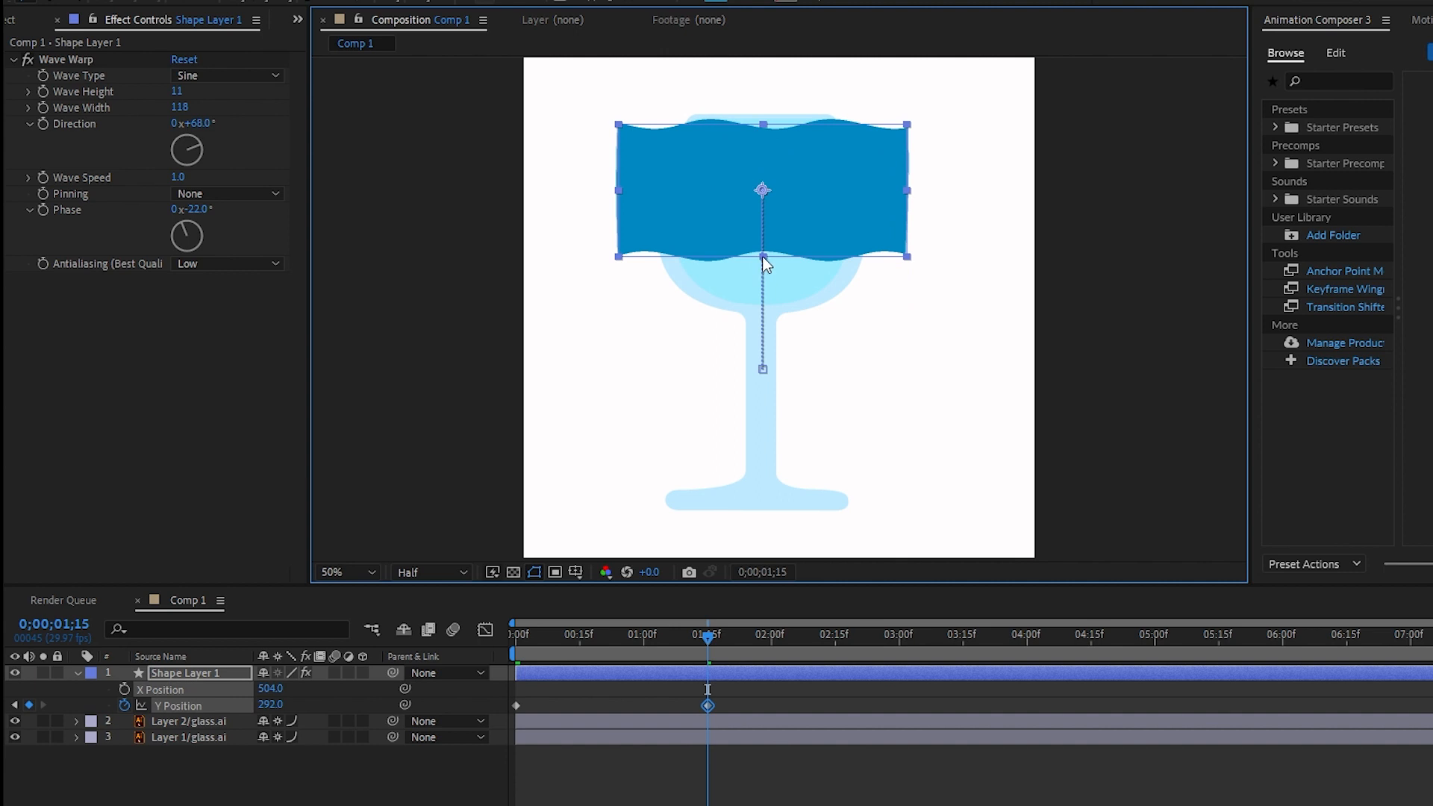
drag(763, 258, 763, 284)
drag(698, 210, 697, 237)
drag(763, 312, 764, 308)
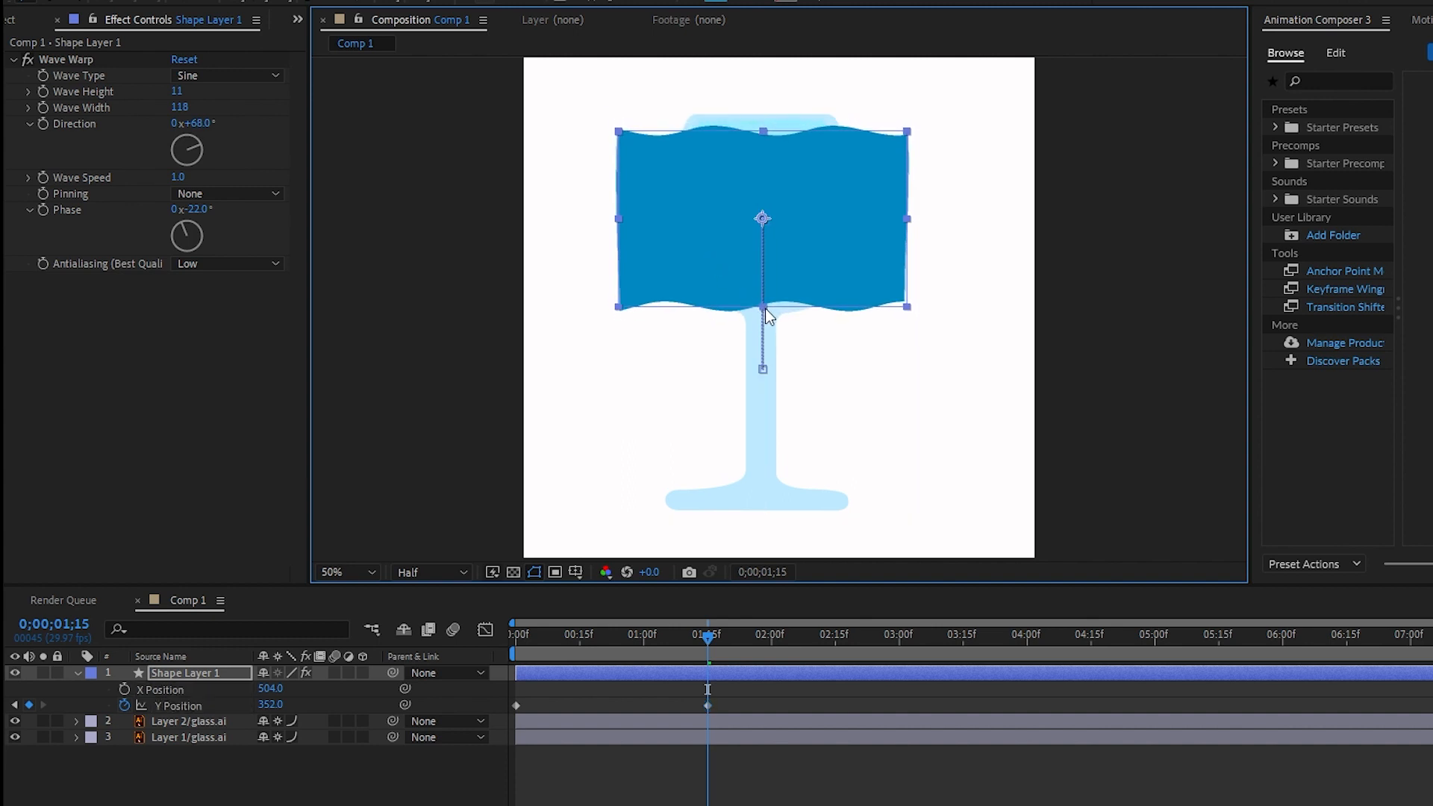
mouse_move(700, 230)
mouse_down()
mouse_move(700, 245)
mouse_move(700, 223)
mouse_up()
- Play back the filling animation from the start to check the movement
click(514, 755)
drag(711, 633, 503, 652)
key(space)
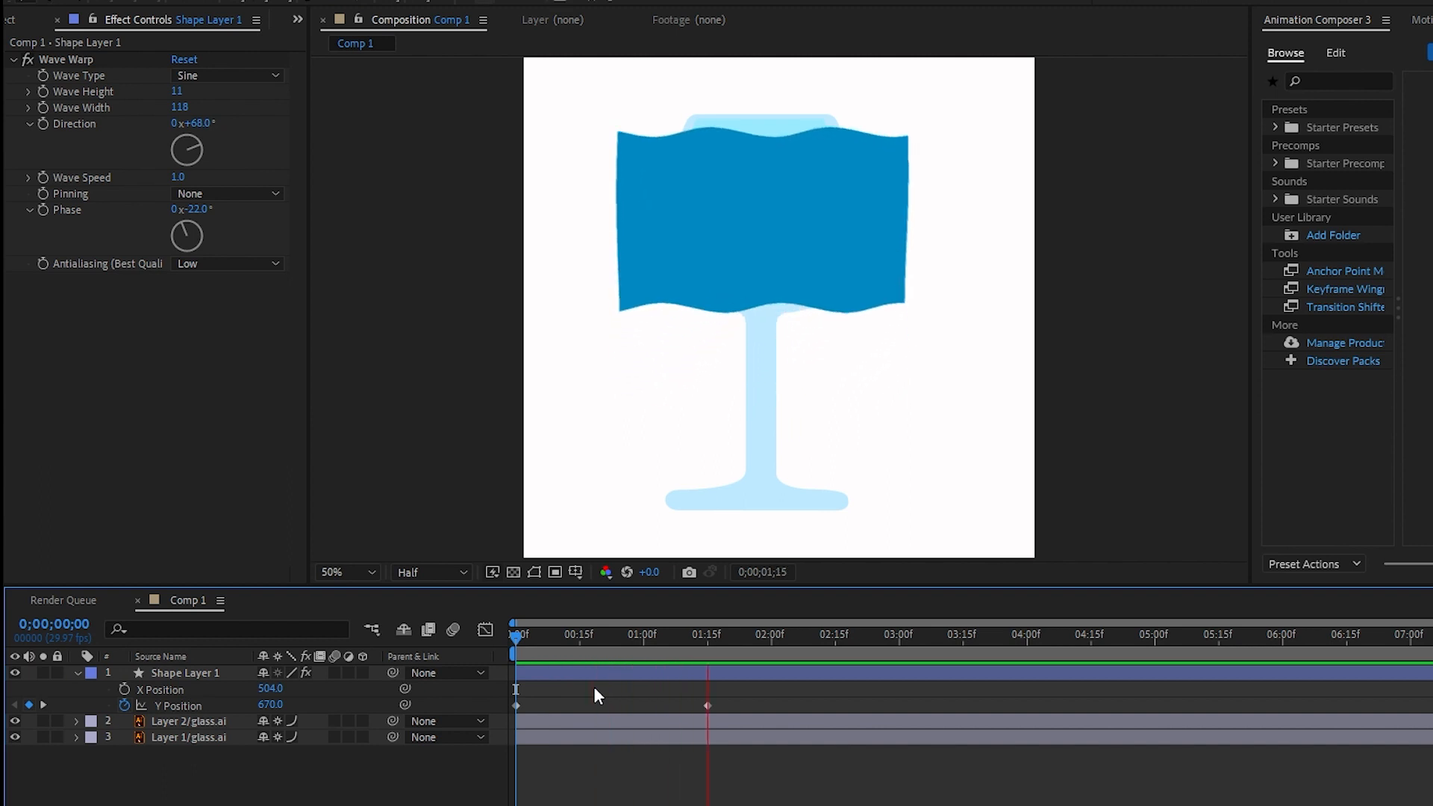
key(space)
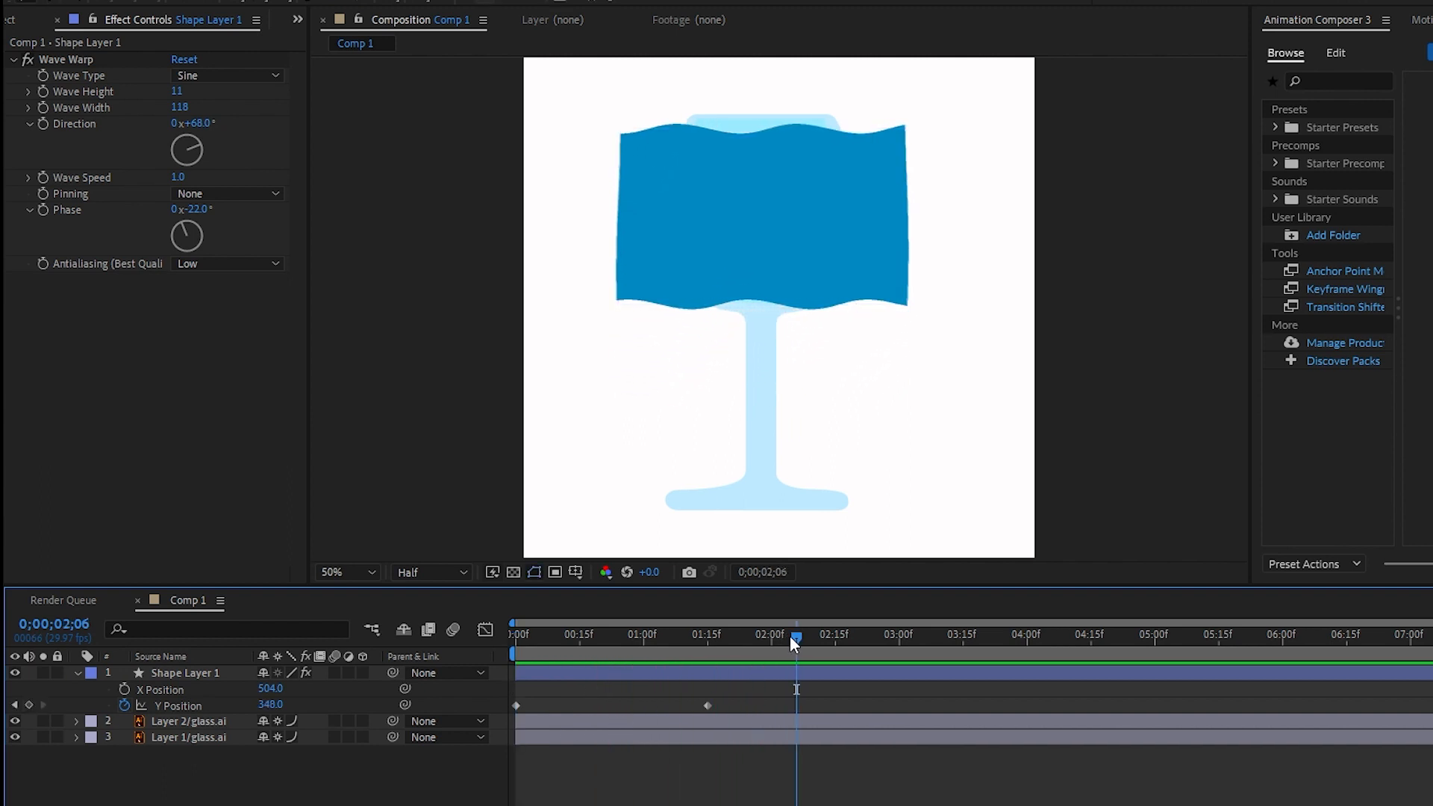
drag(794, 634, 508, 634)
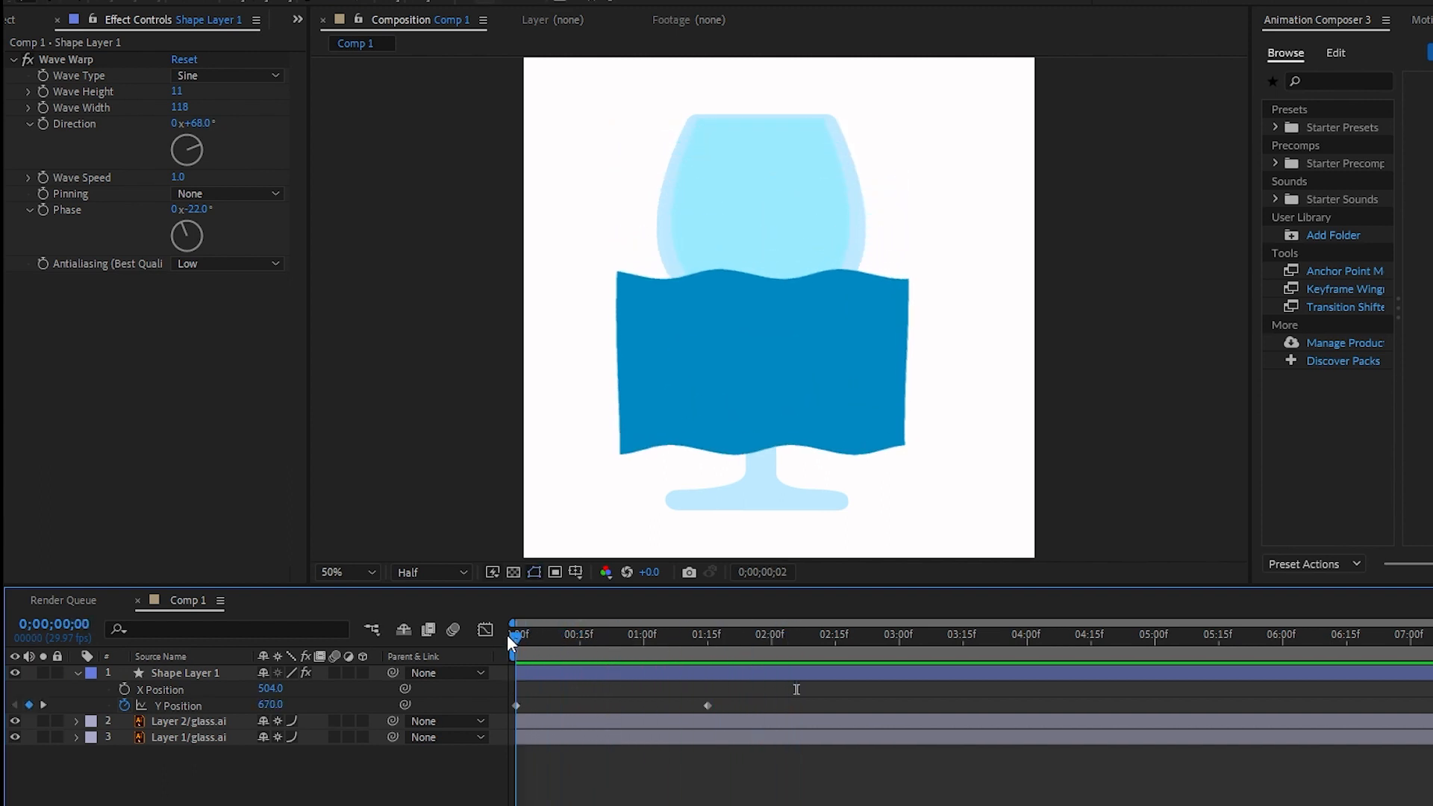
- Experiment with Wave Warp's Wave Height, Wave Width and Phase, settling on a Wave Width of 180
click(177, 674)
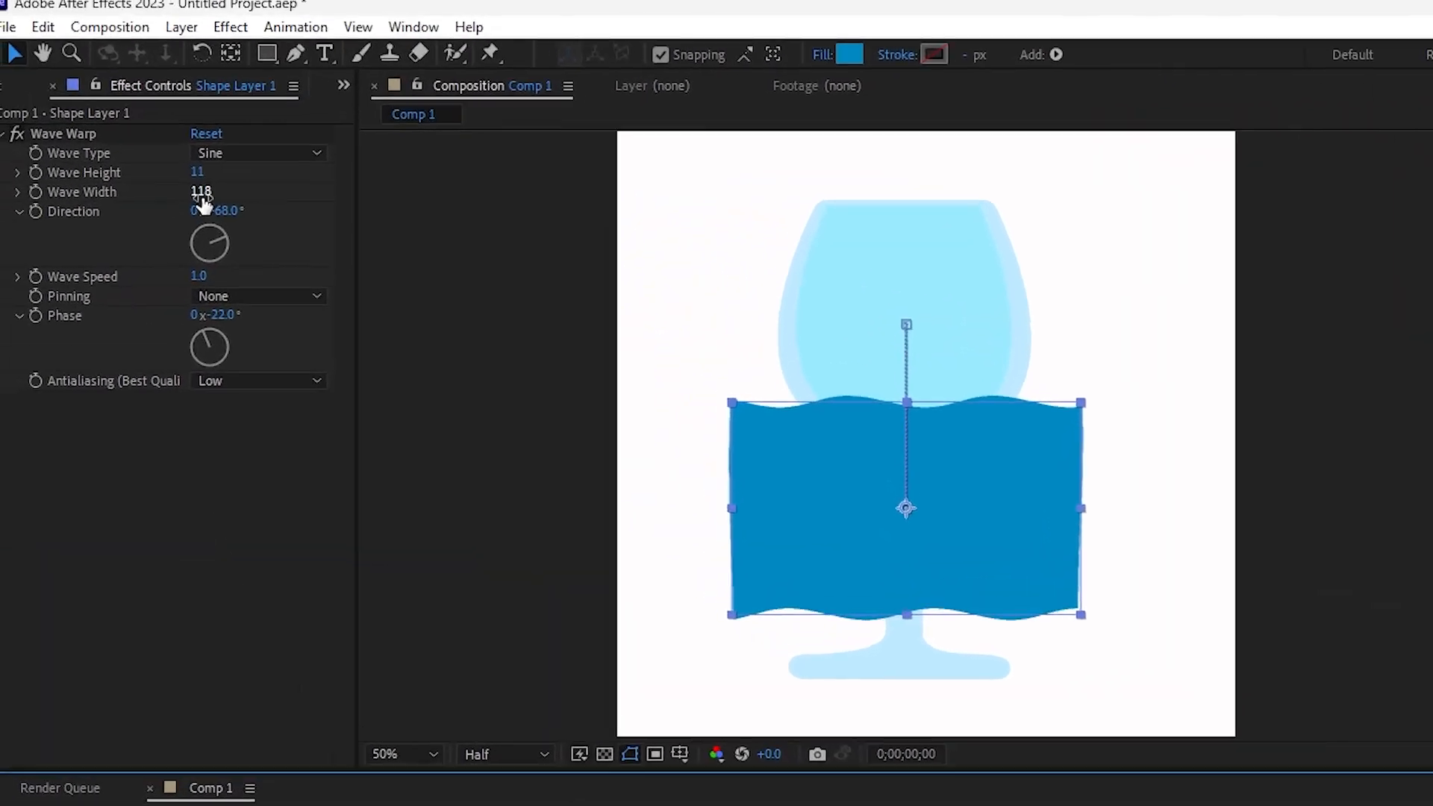
drag(202, 192, 301, 224)
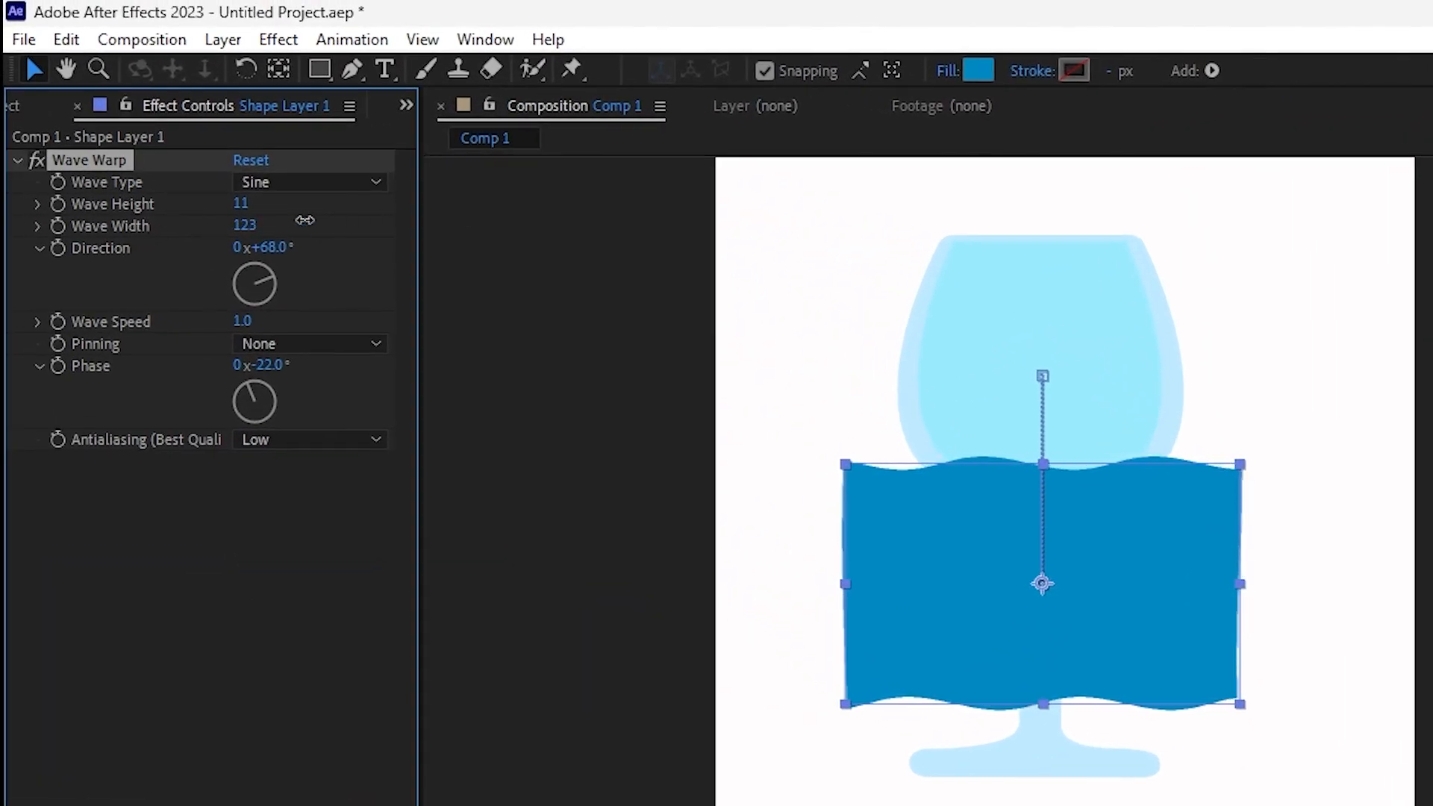
drag(242, 231, 1114, 212)
drag(1100, 239, 1179, 242)
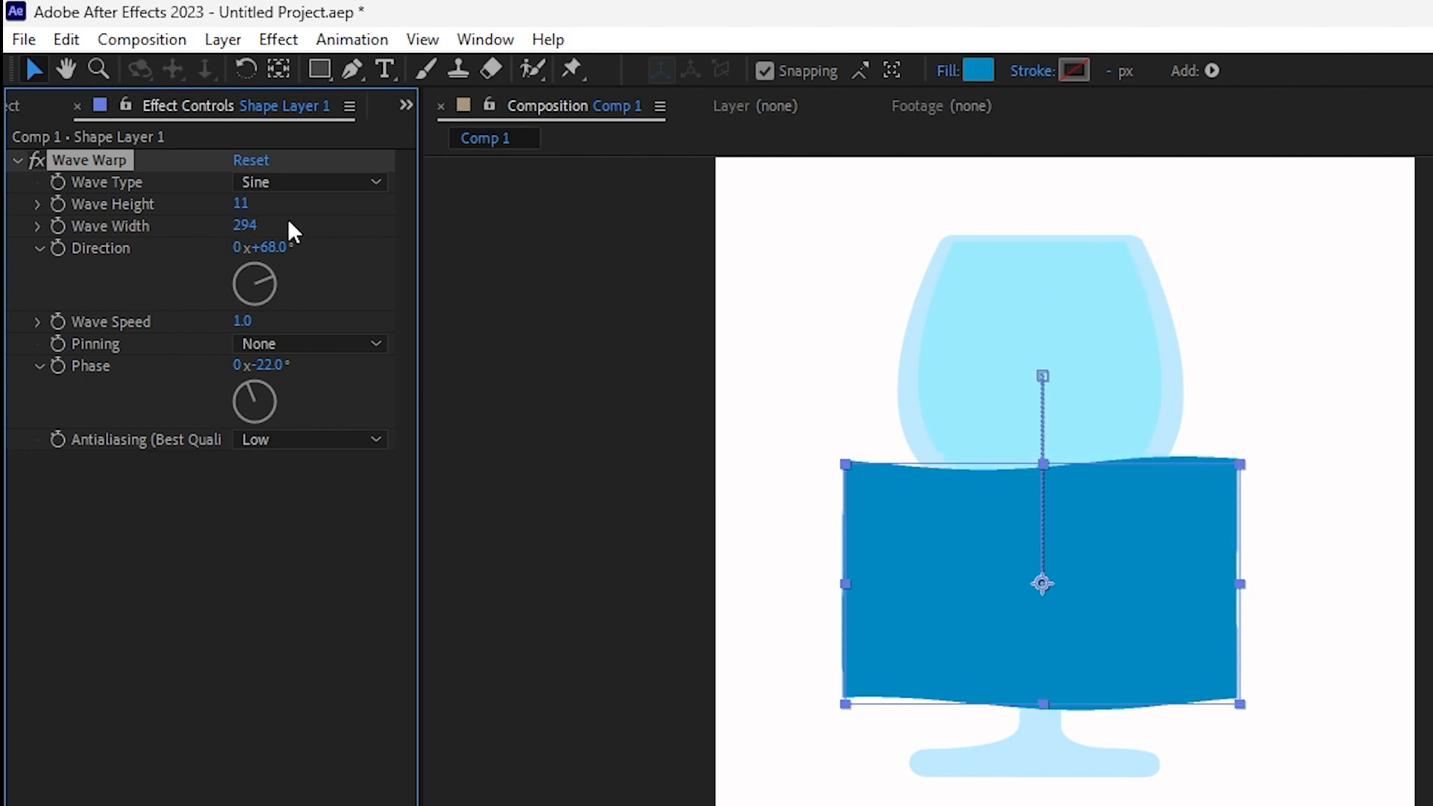
drag(247, 224, 553, 217)
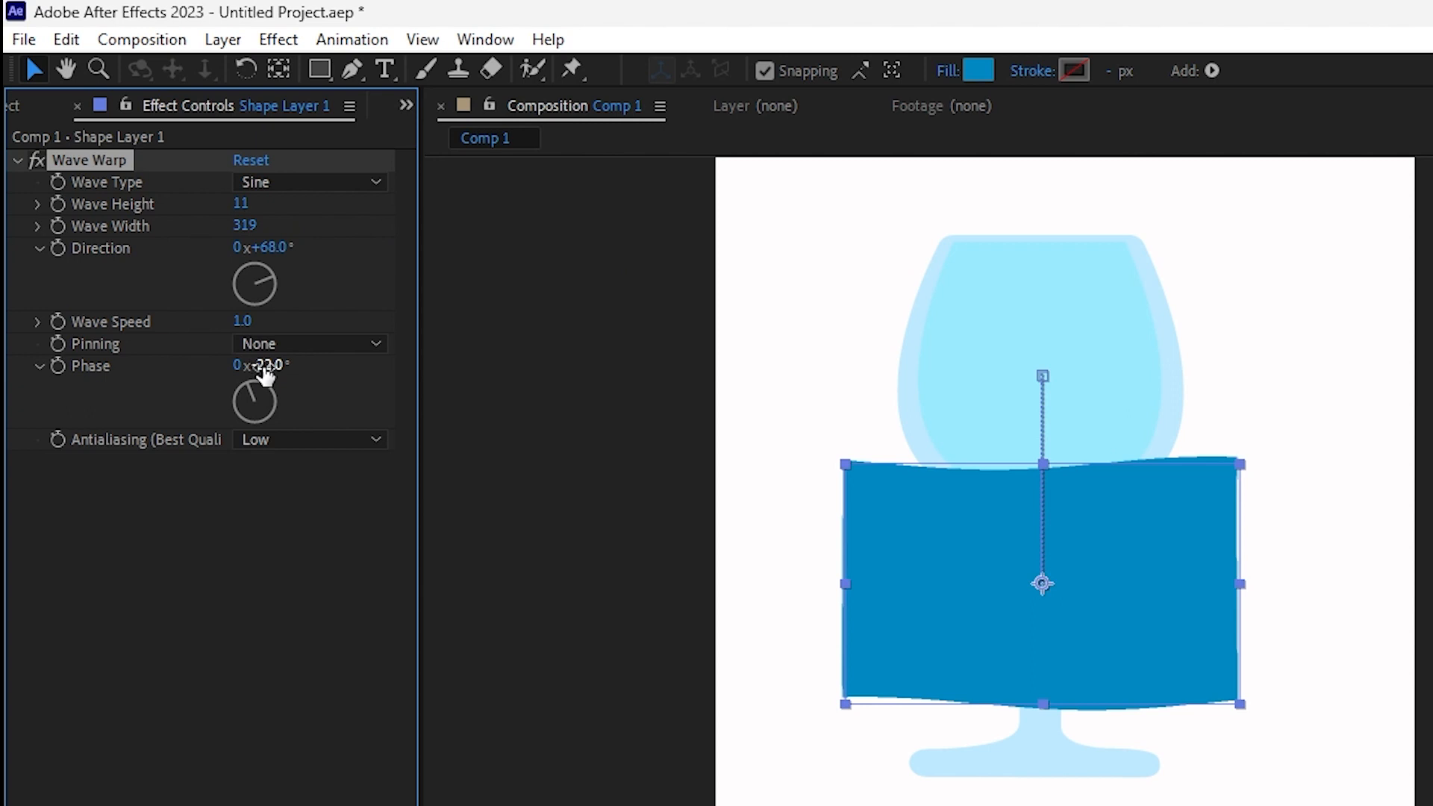
mouse_move(272, 368)
mouse_down()
mouse_move(581, 352)
mouse_move(176, 371)
mouse_move(272, 364)
mouse_up()
drag(237, 224, 8, 242)
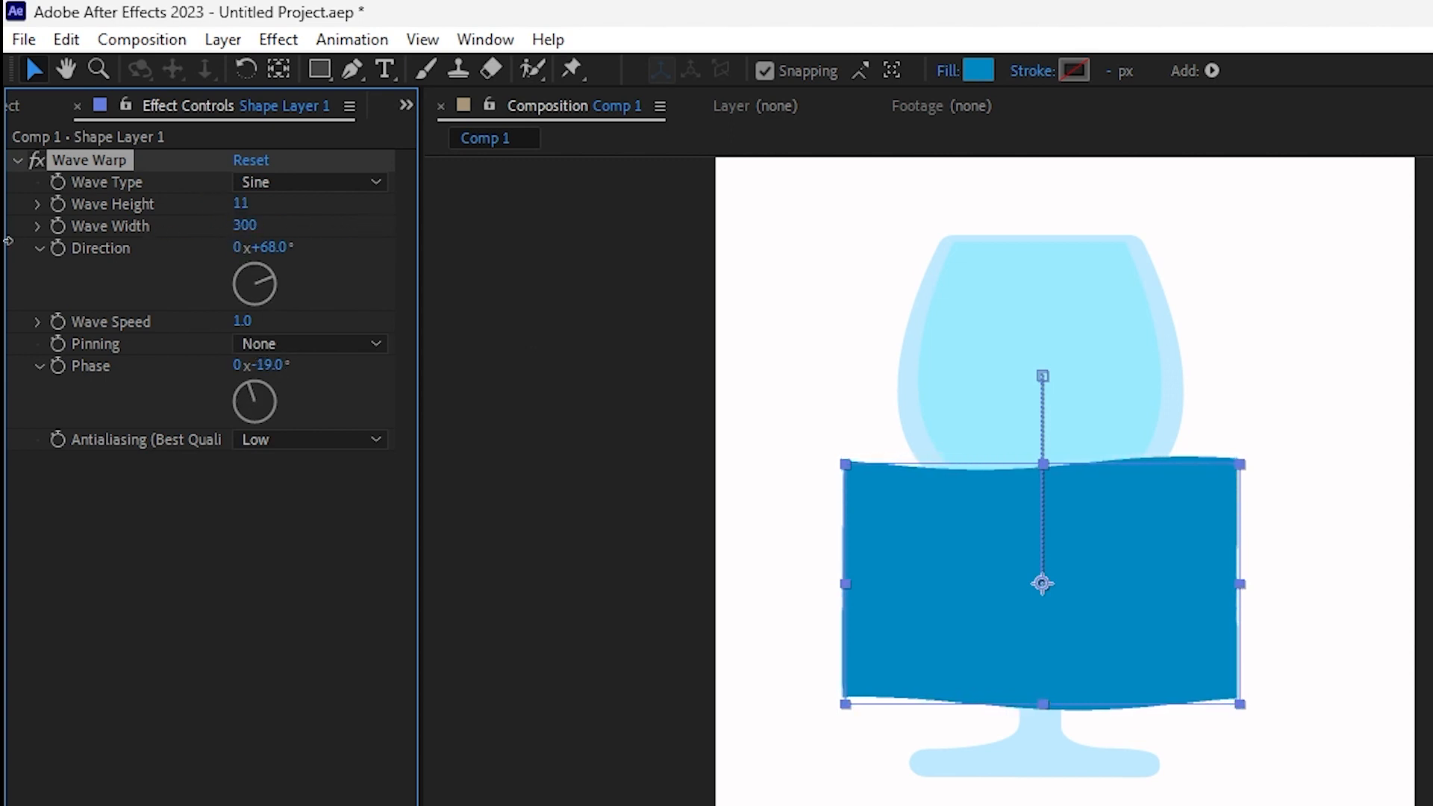
drag(259, 228, 48, 247)
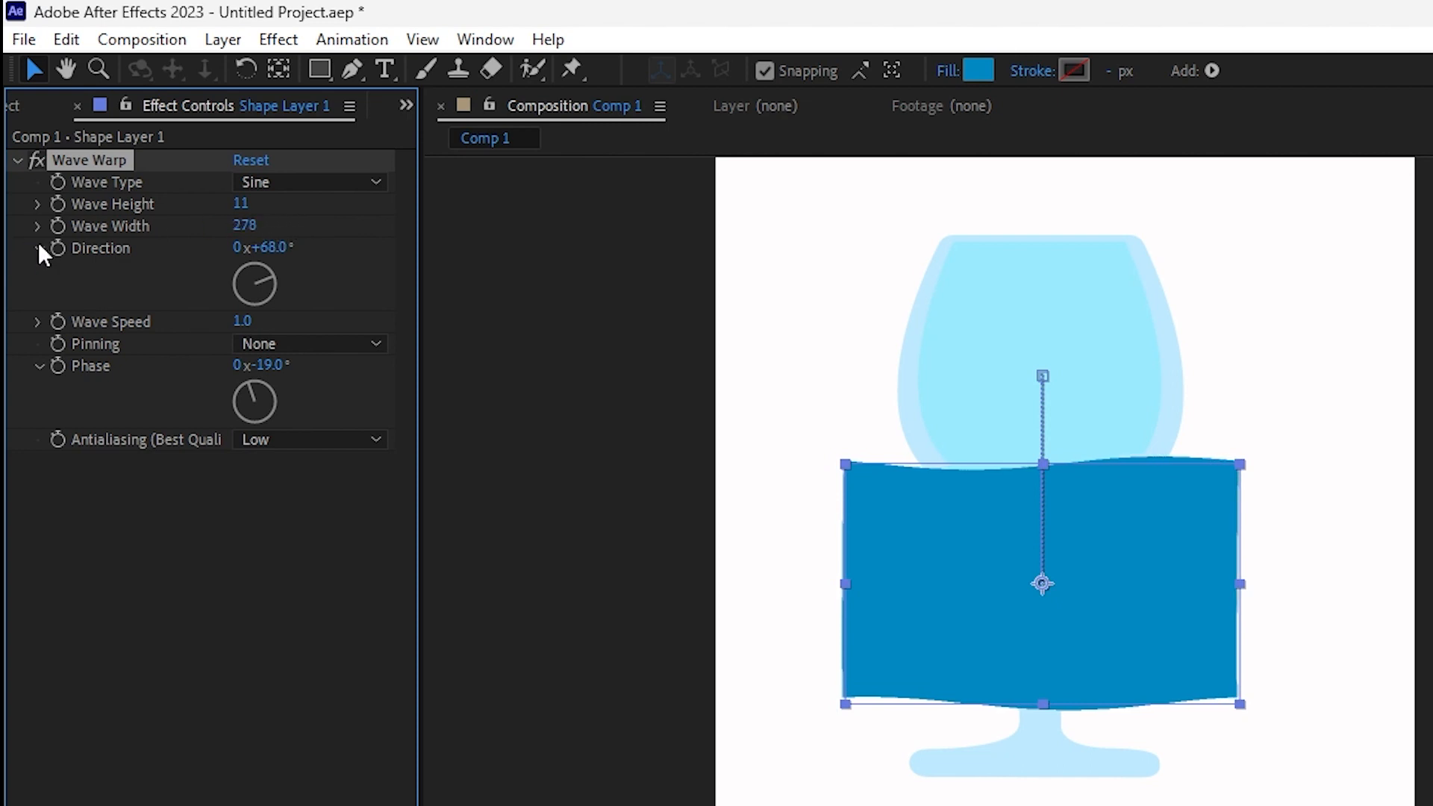
drag(261, 366, 538, 351)
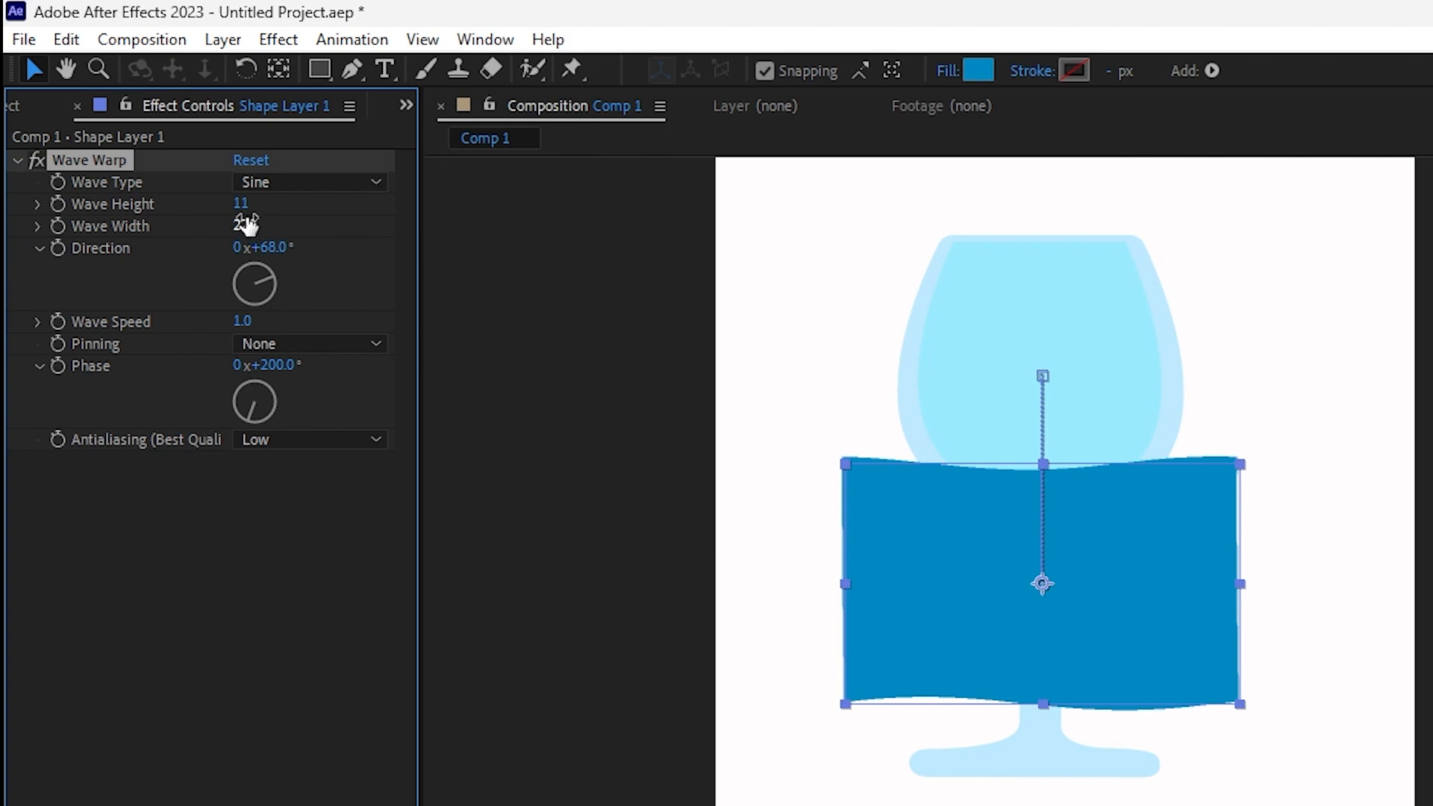
drag(243, 204, 190, 194)
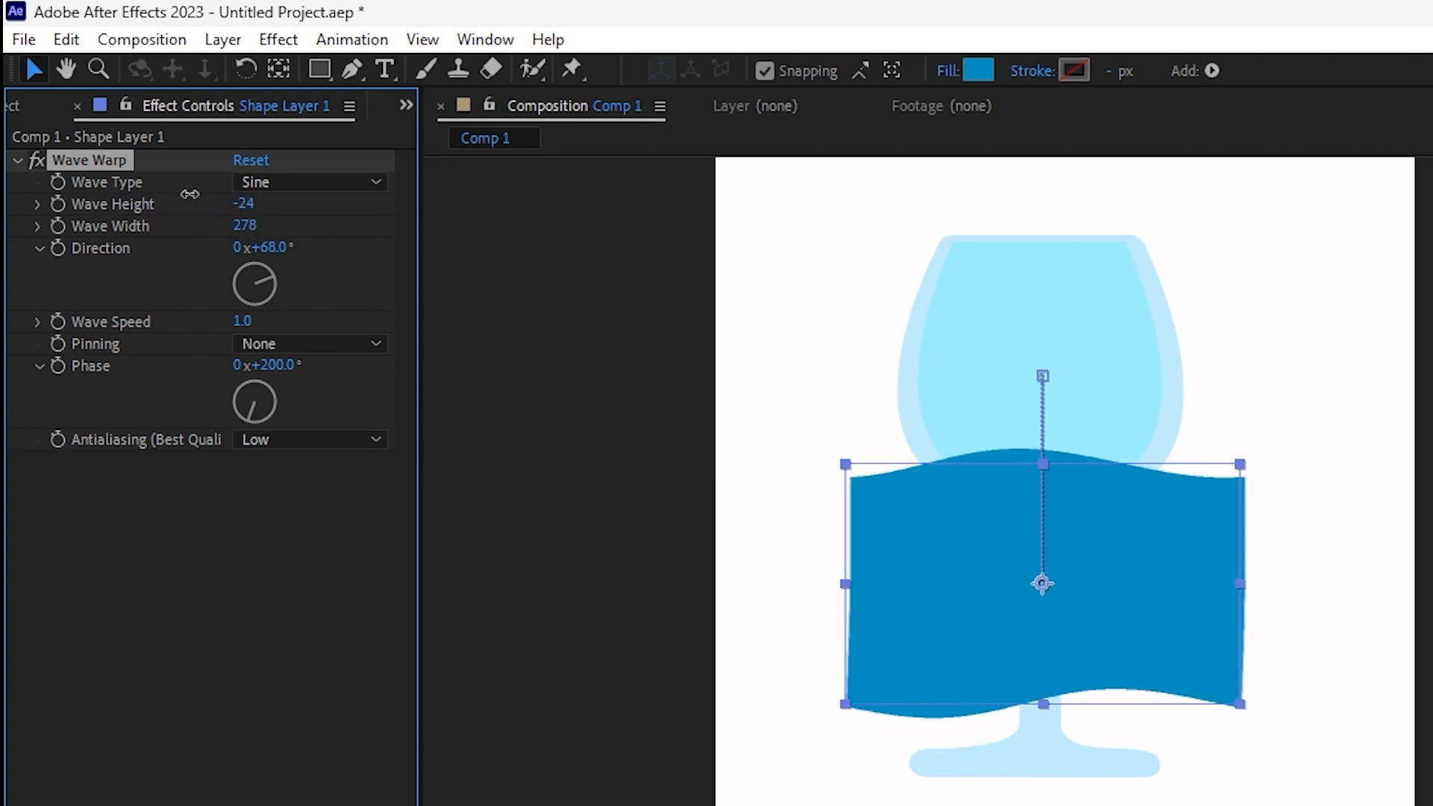
mouse_move(265, 364)
mouse_down()
mouse_move(313, 362)
mouse_move(283, 364)
mouse_up()
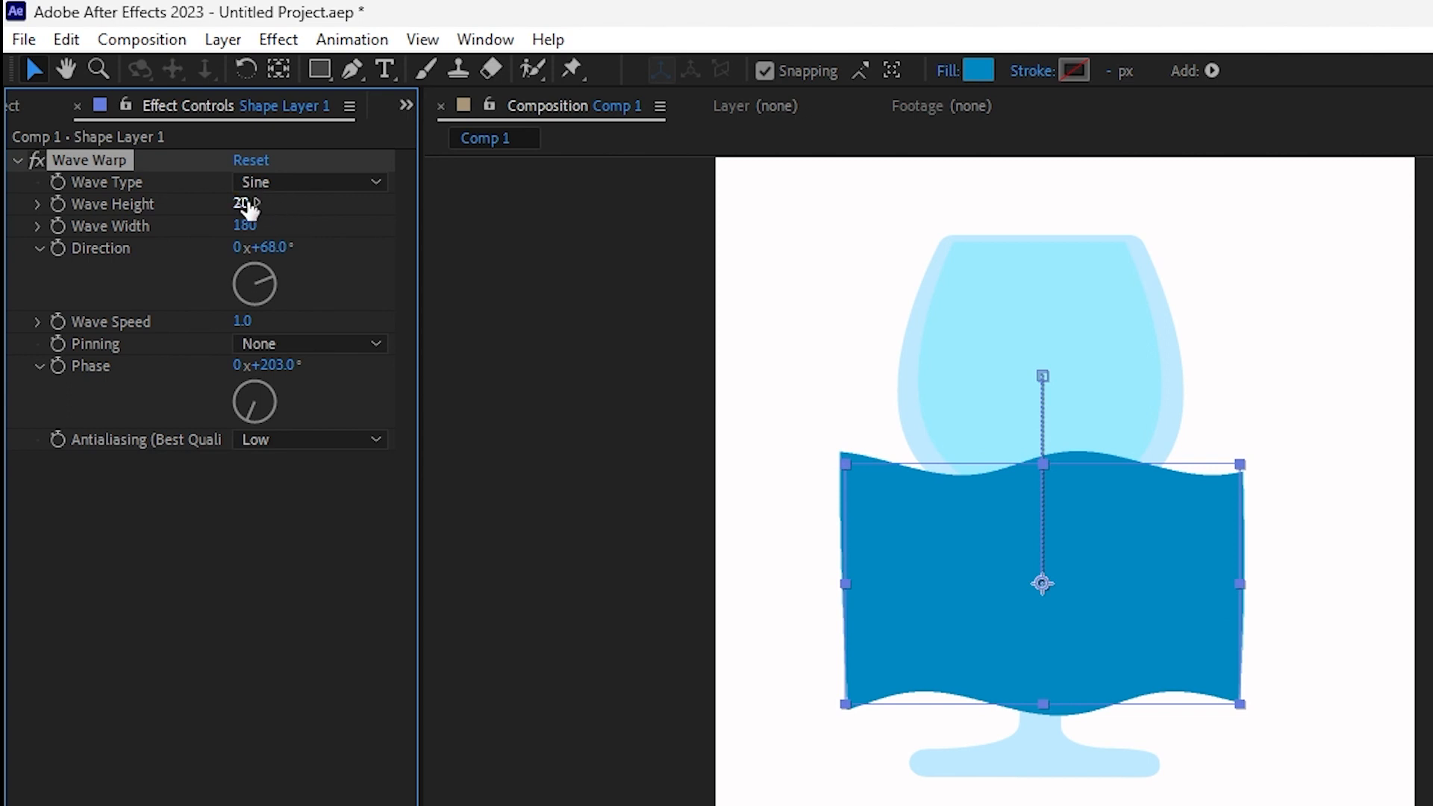
mouse_move(248, 209)
mouse_down()
mouse_move(206, 204)
mouse_move(220, 207)
mouse_up()
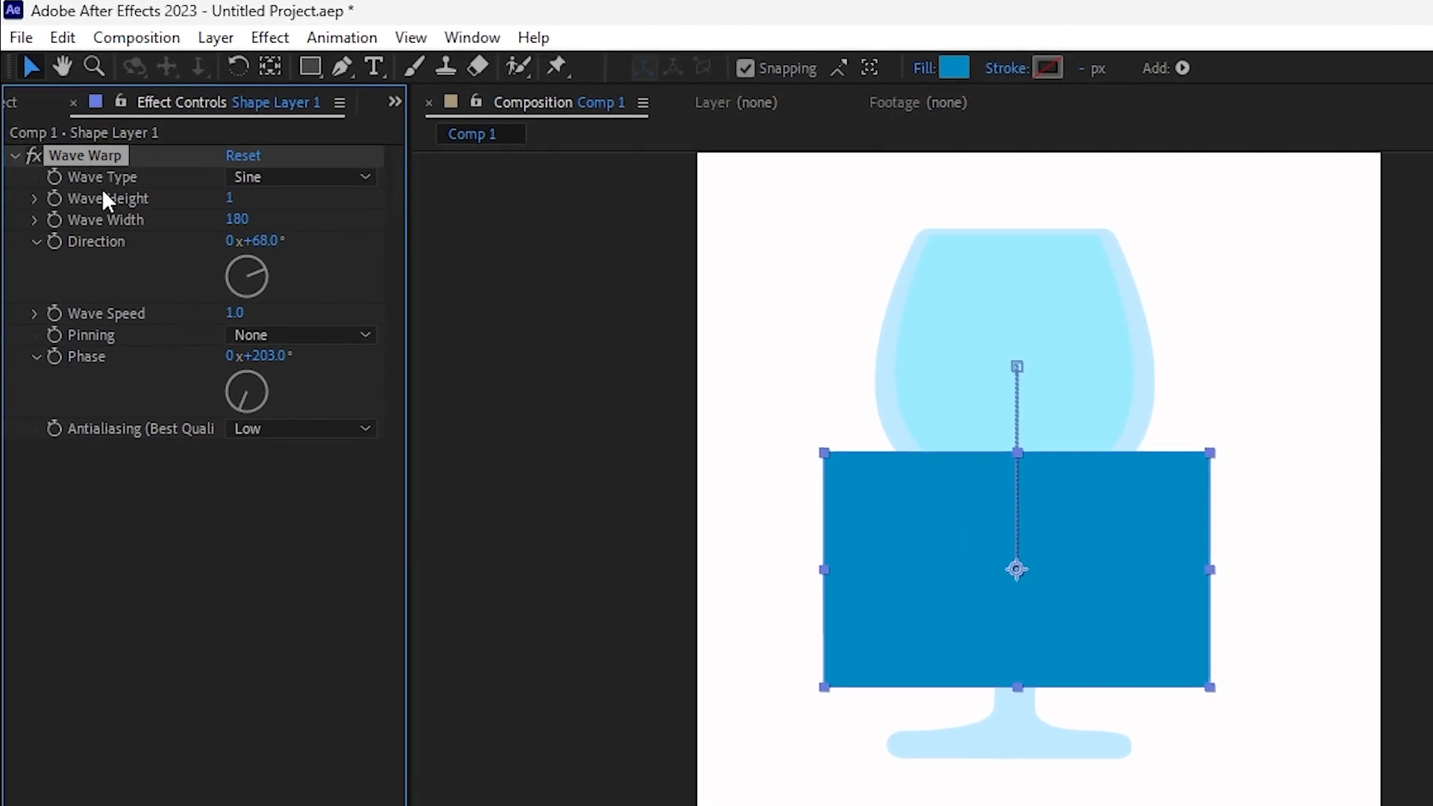
- Set Wave Warp's Wave Height to 0 and keyframe the wave settings at the first frame
click(214, 187)
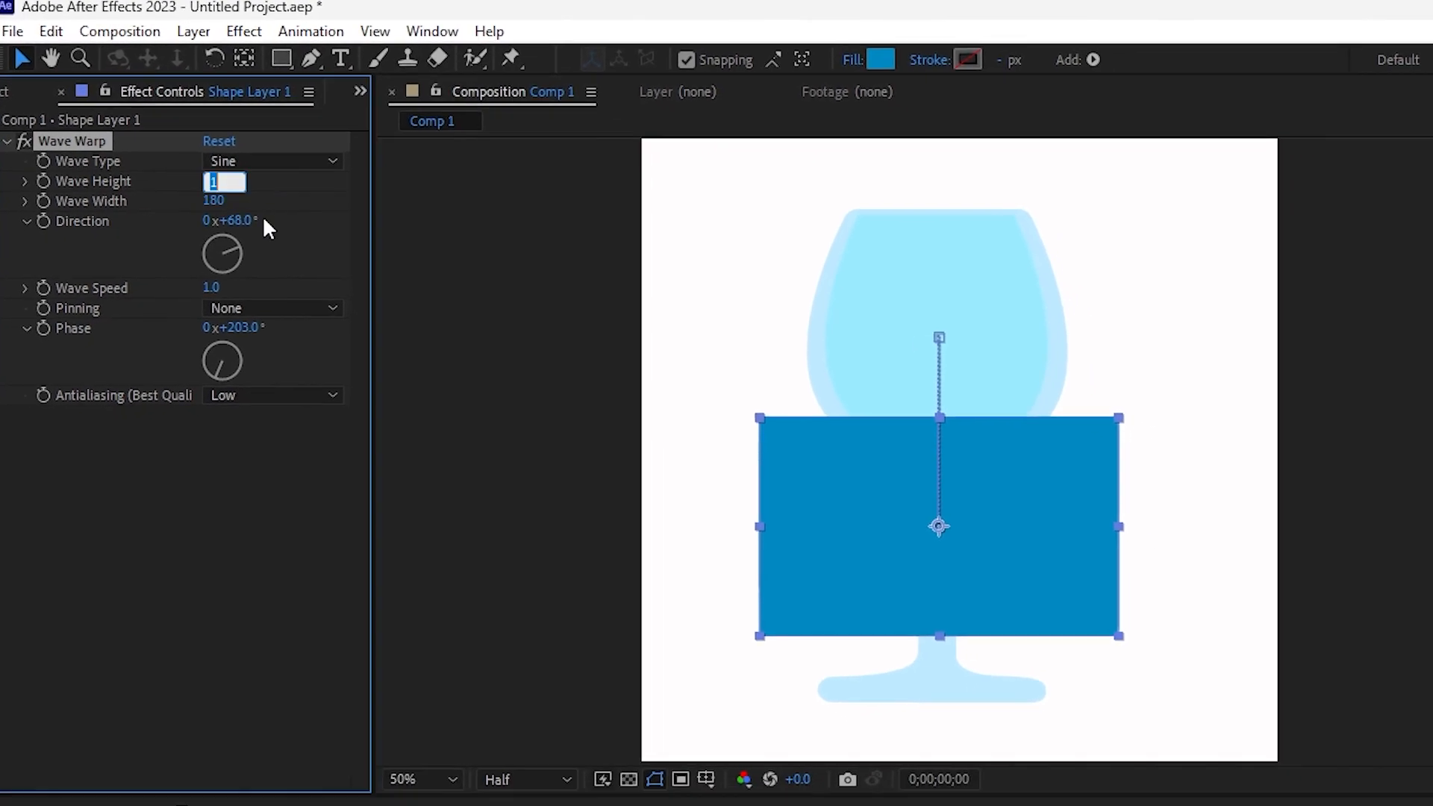
text(0)
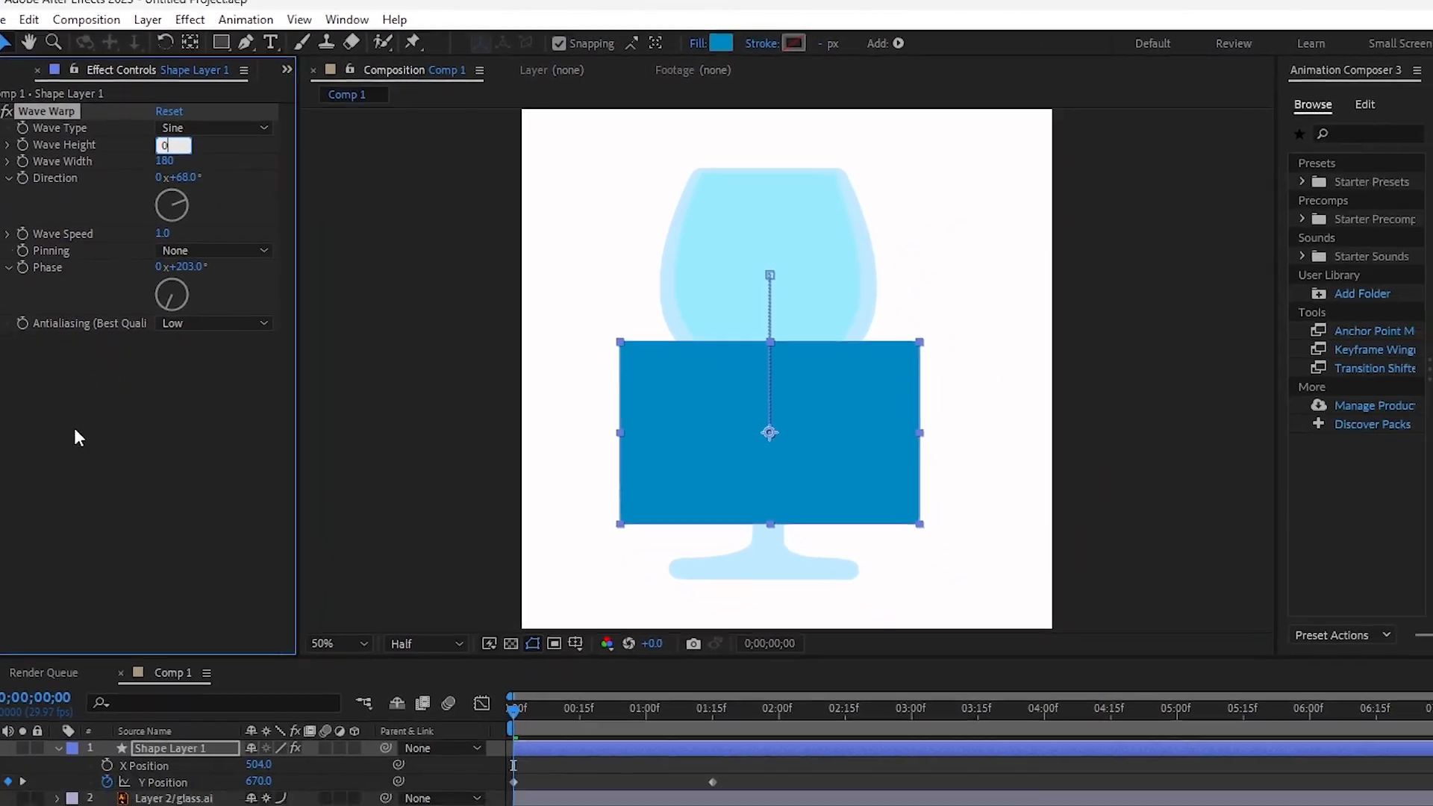
click(74, 429)
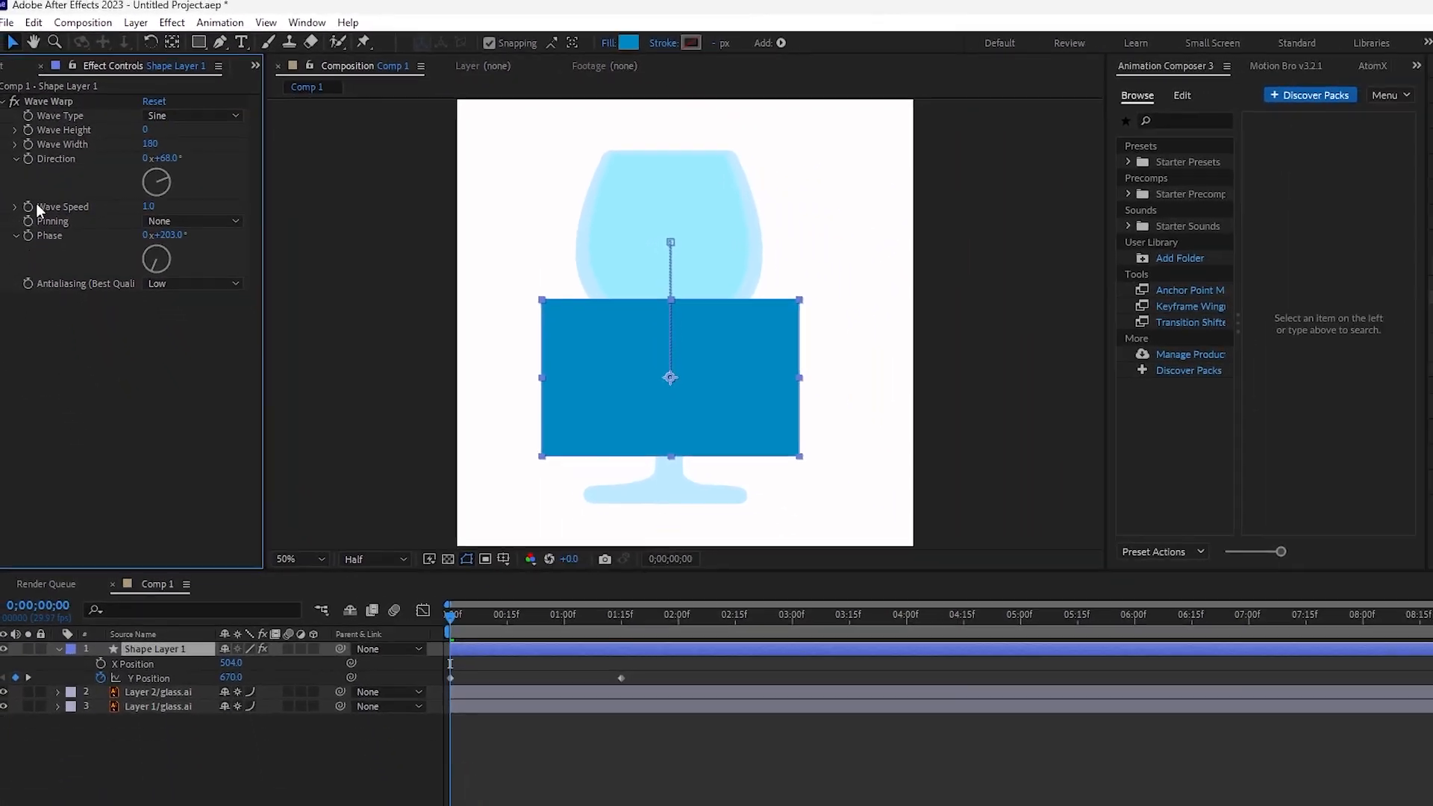
click(23, 145)
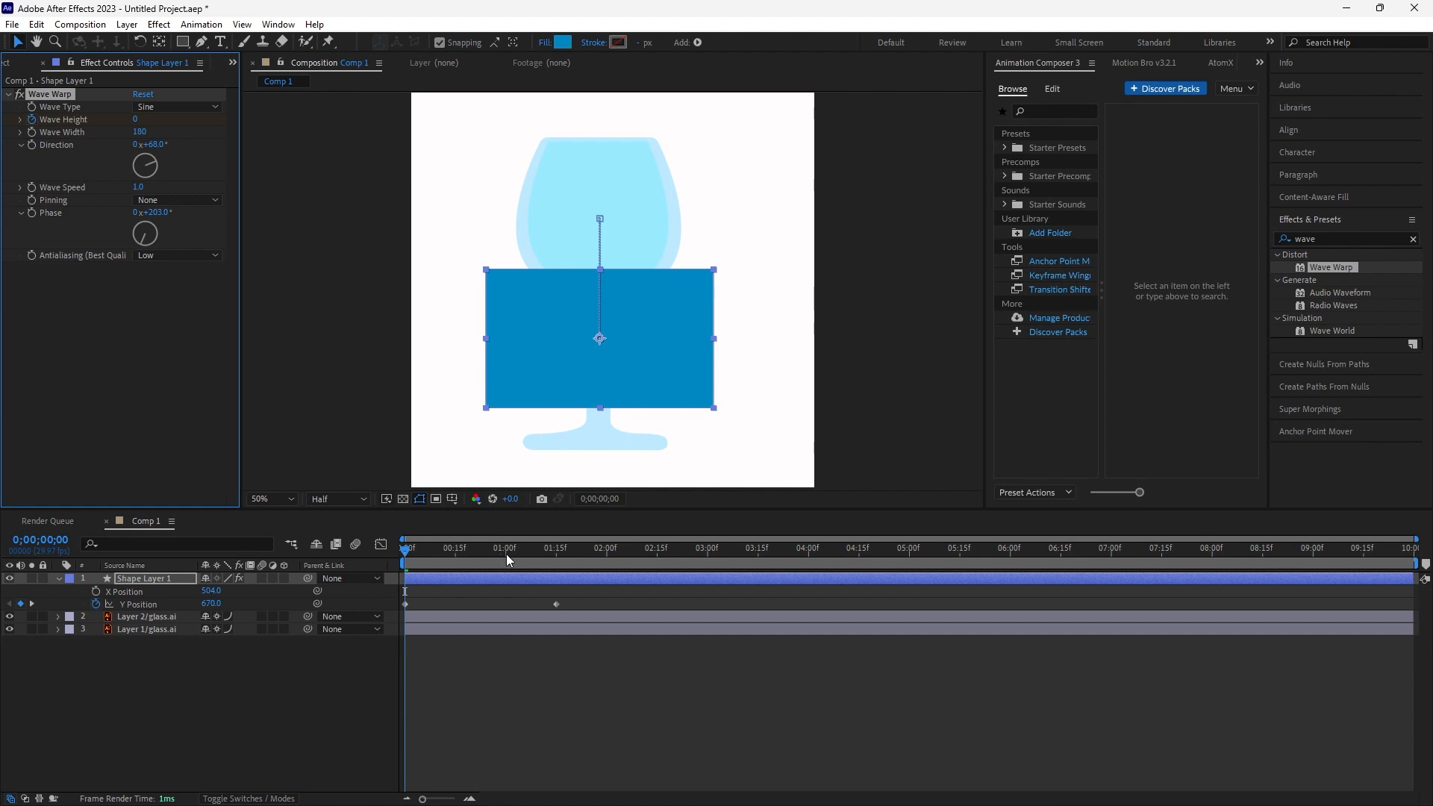
- At 1:06, set Wave Height to 14 to add a wave keyframe
click(526, 547)
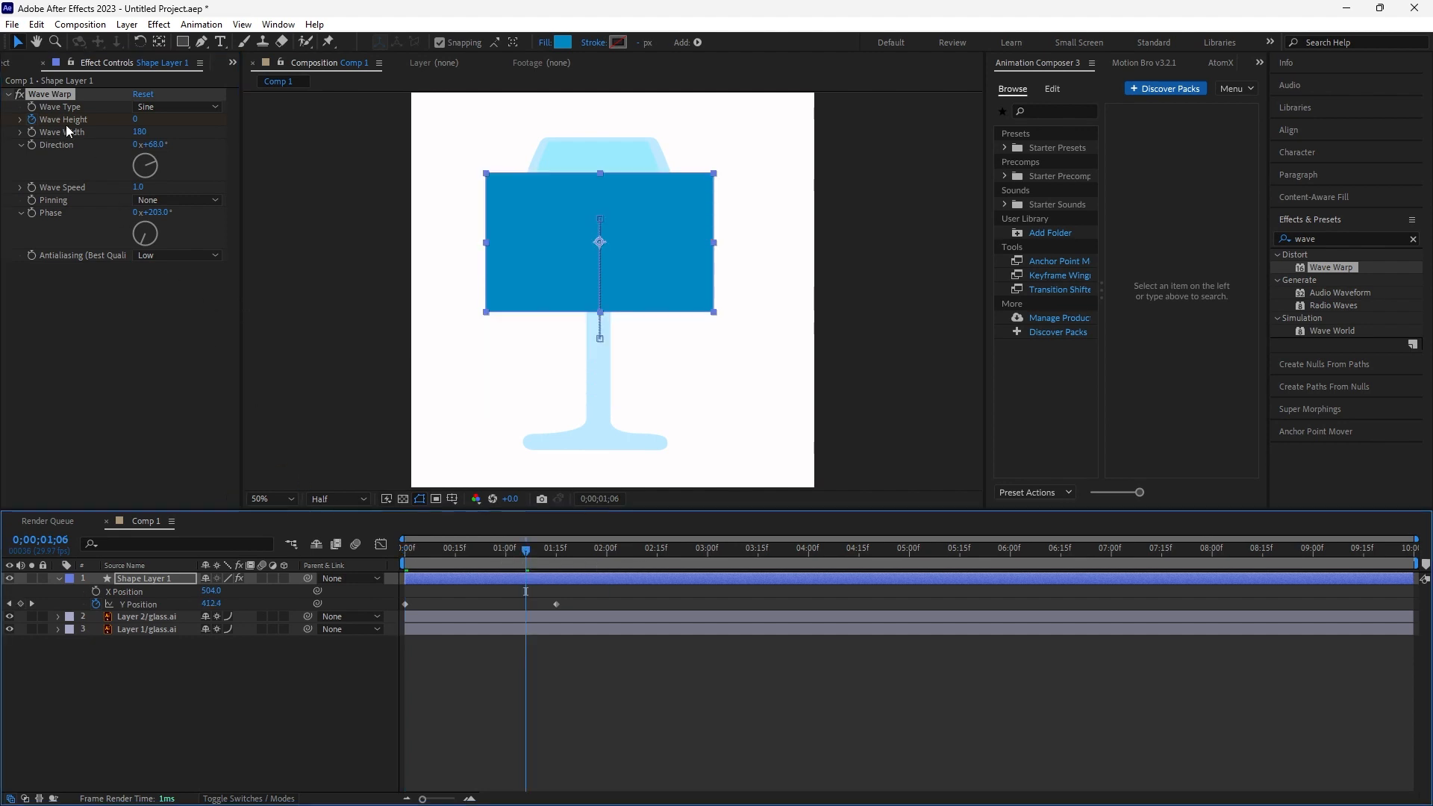
mouse_move(135, 120)
mouse_down()
mouse_move(172, 119)
mouse_move(143, 119)
mouse_up()
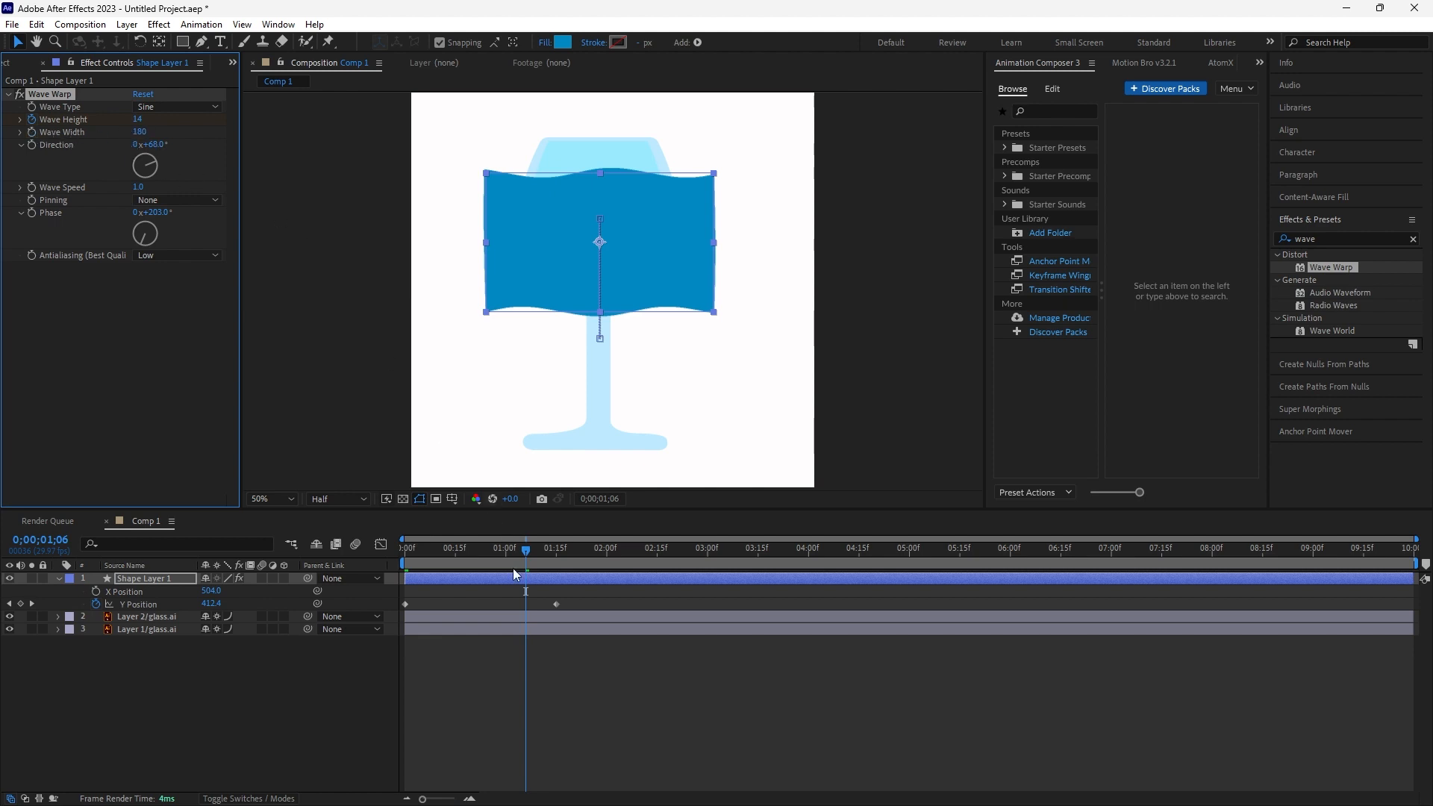
- Set Wave Warp Phase to 206° at the start and scrub forward to check the wave
drag(516, 552, 398, 552)
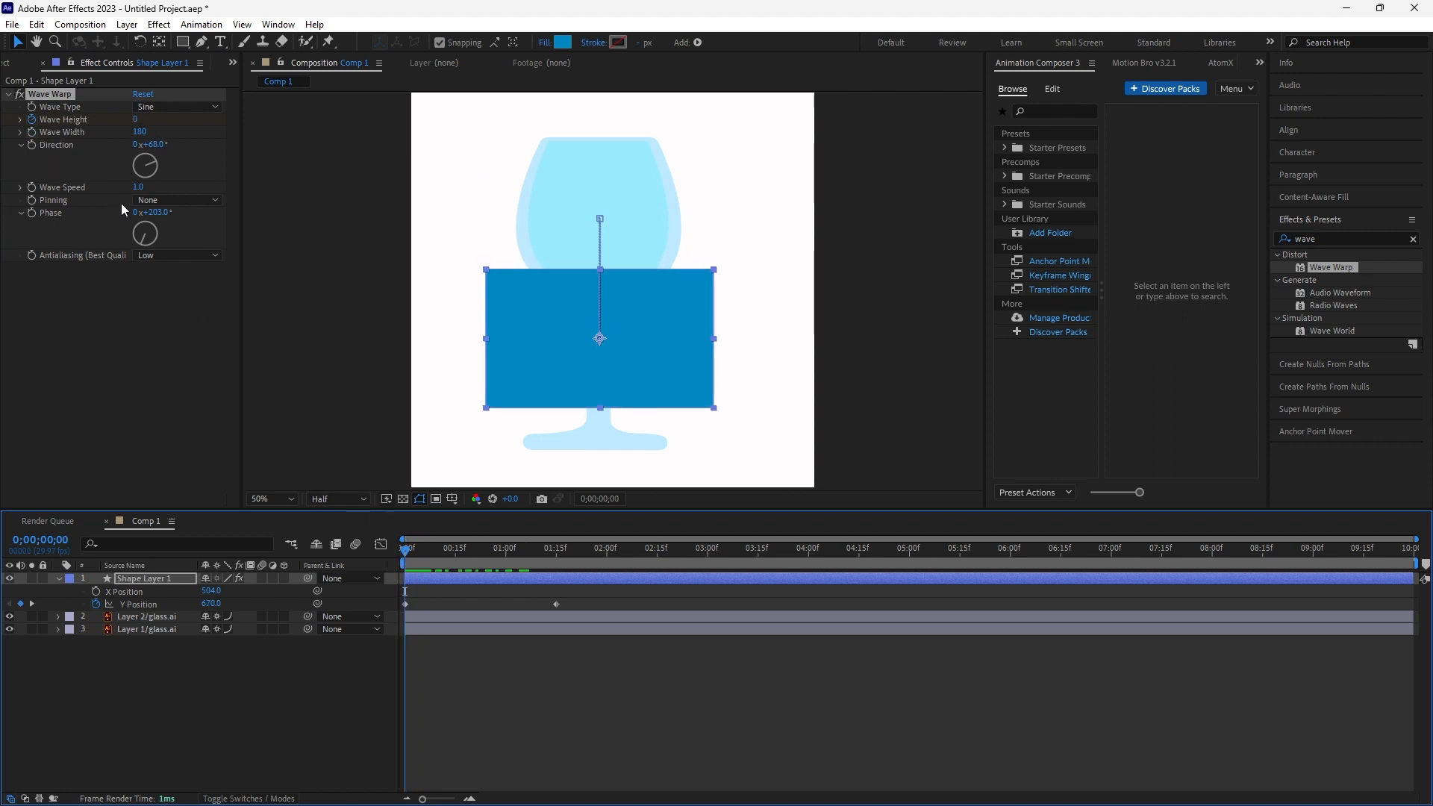
drag(158, 216, 193, 209)
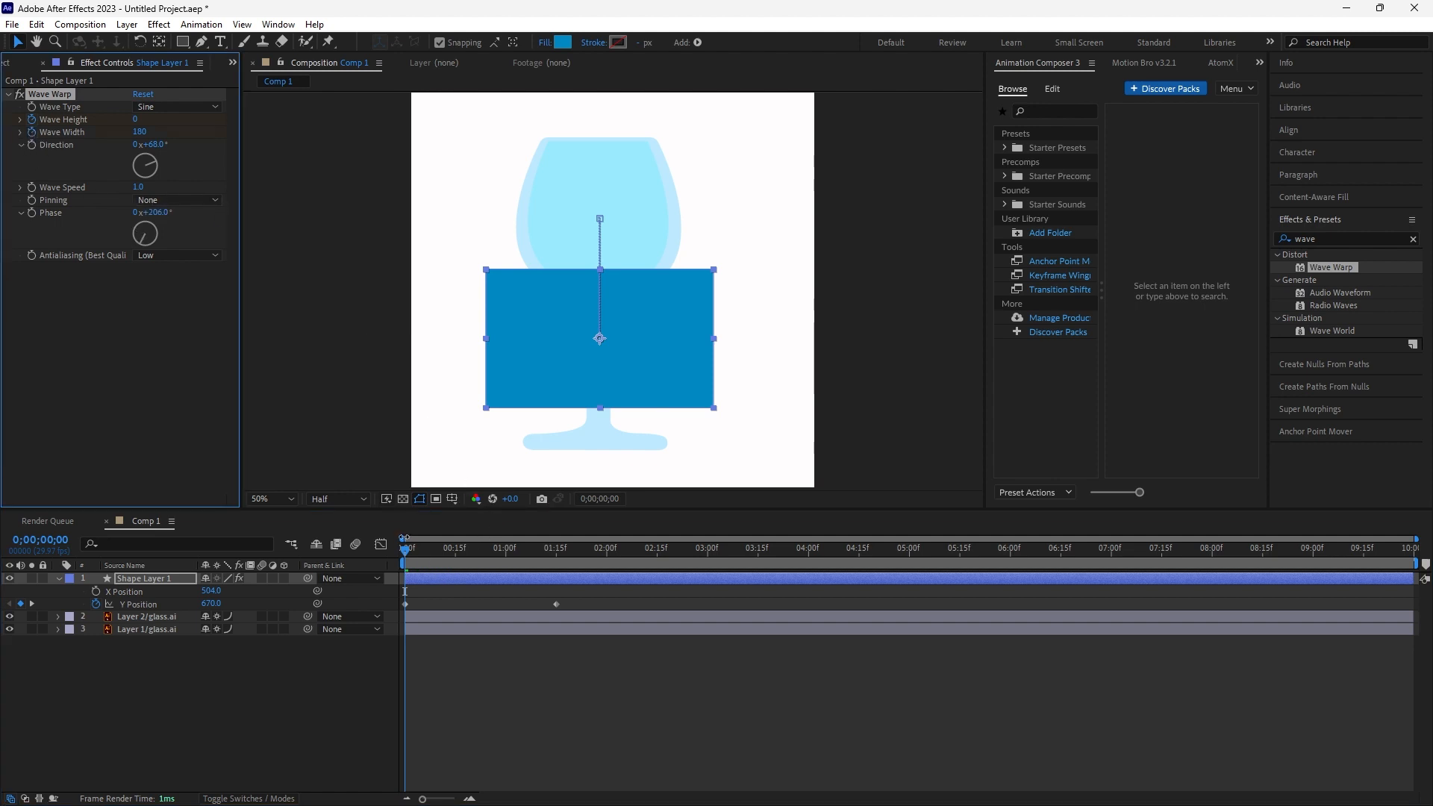
drag(408, 553, 544, 553)
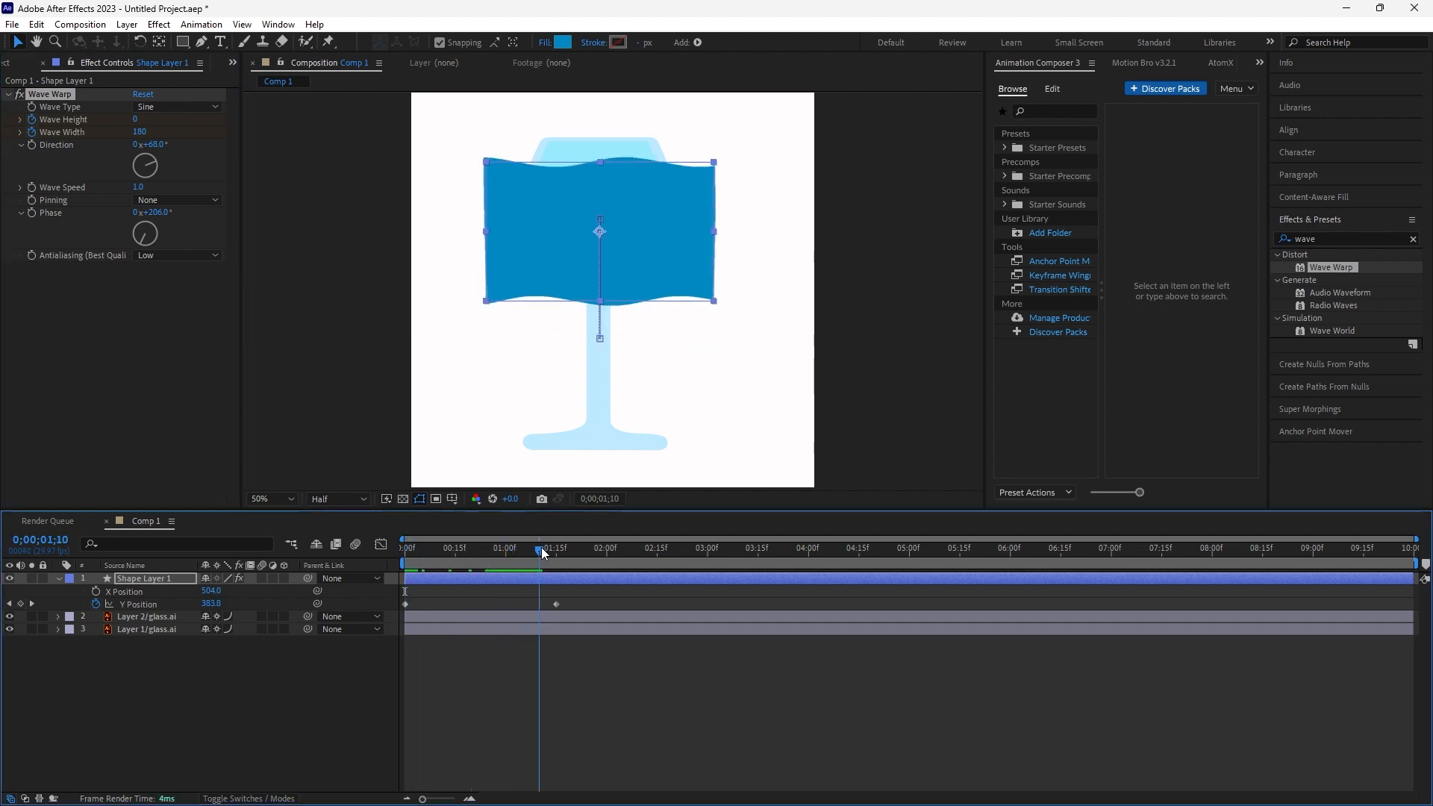
- Reveal the layer's keyframed properties and, at 1:06, set Wave Height to 23 and Wave Width to 114
click(164, 579)
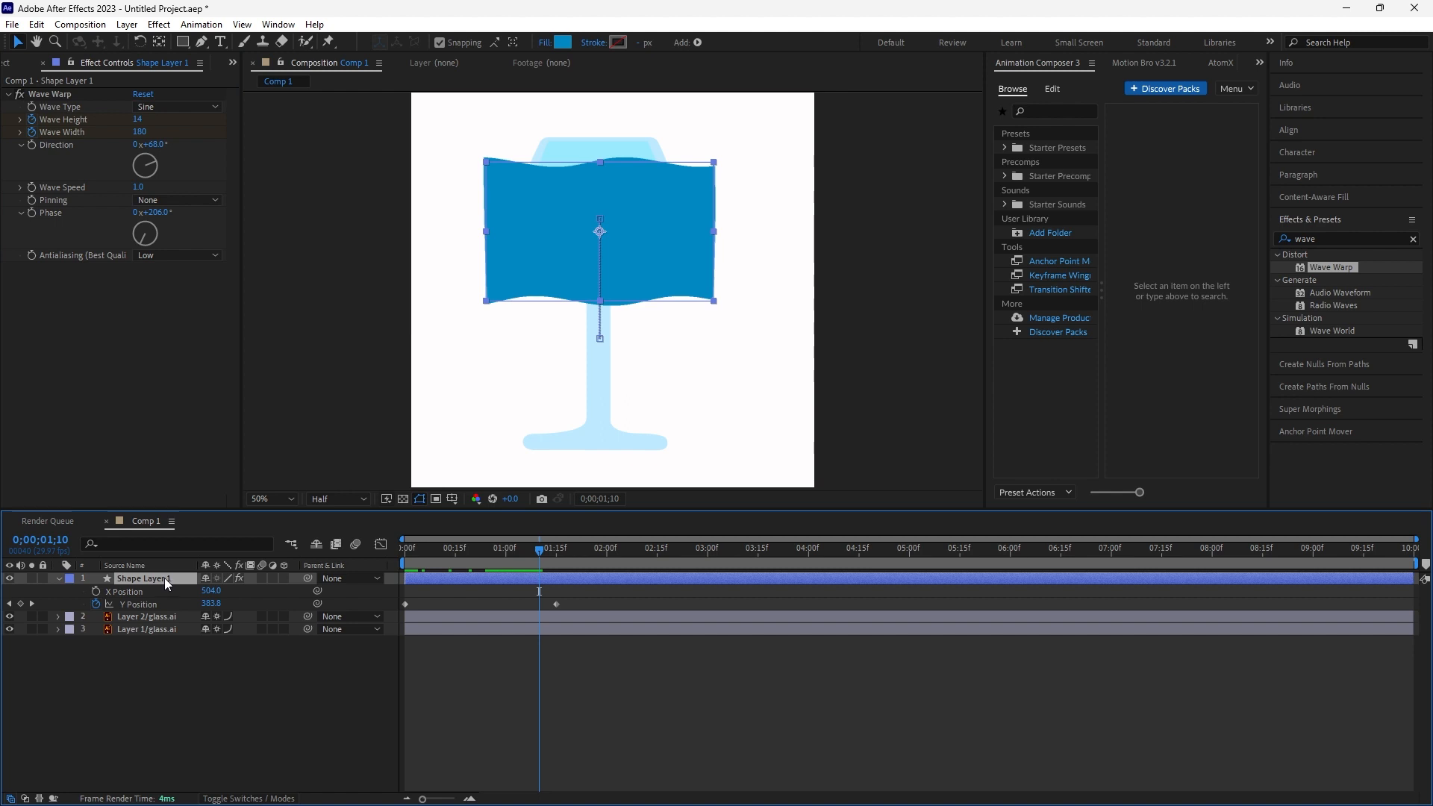
key(u)
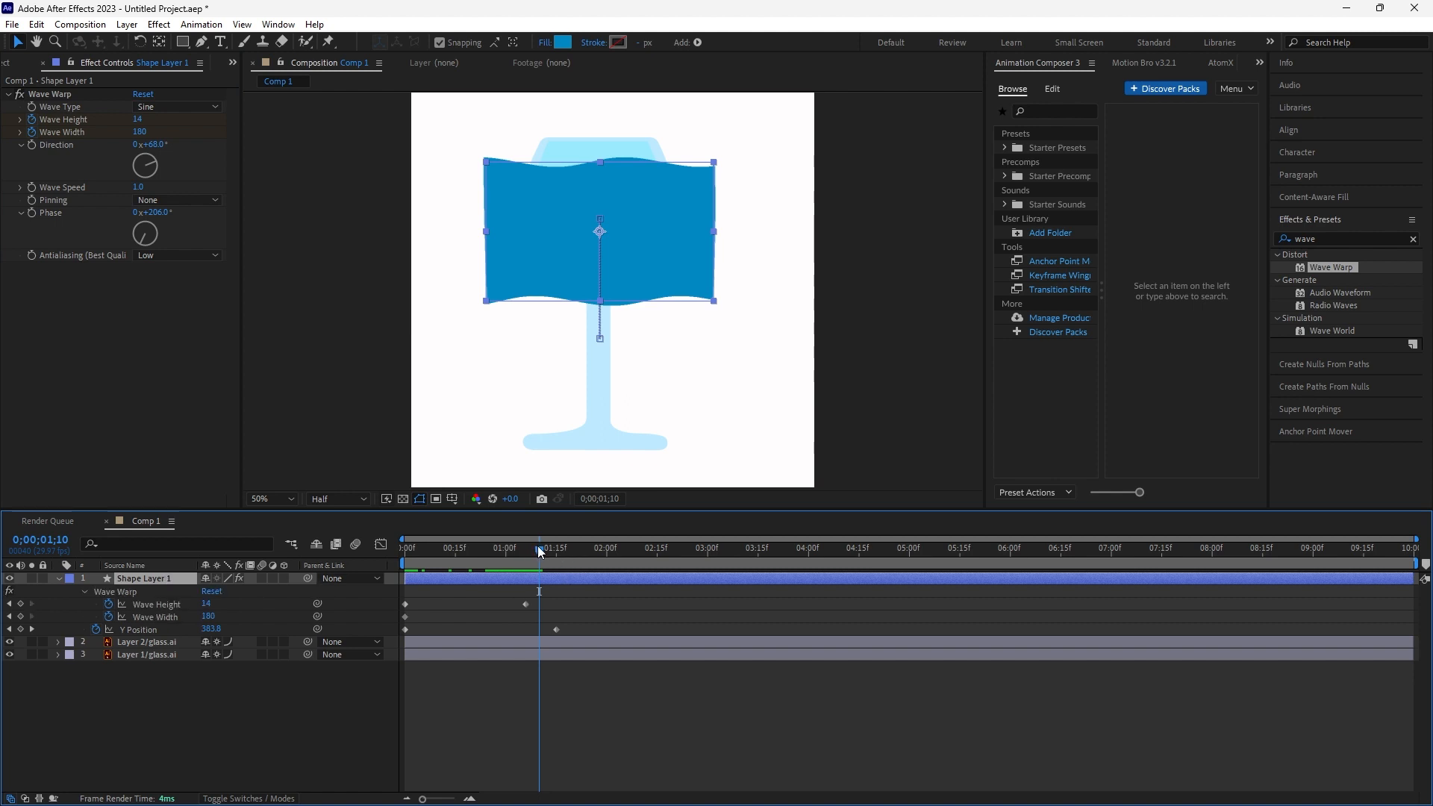
drag(536, 544, 525, 544)
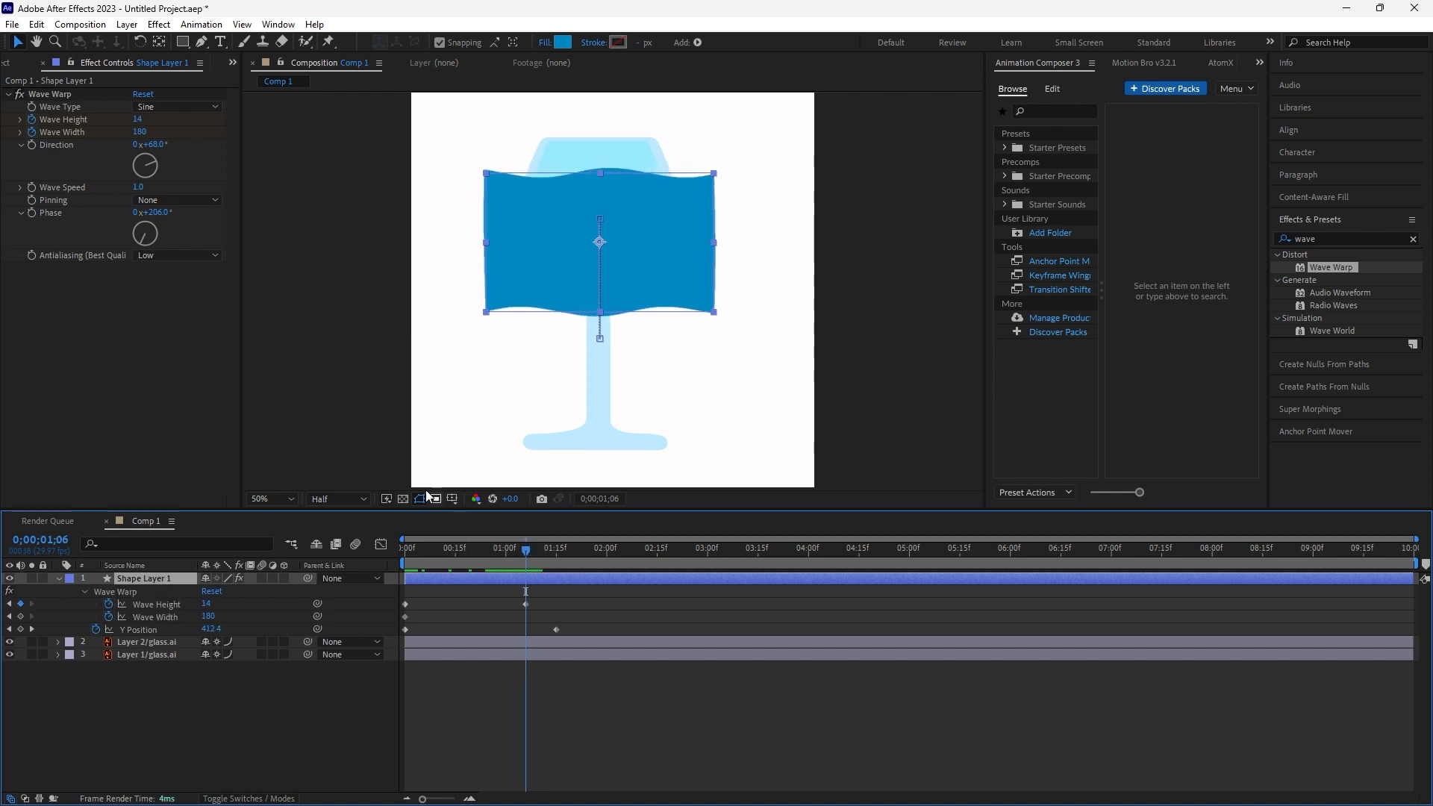
drag(209, 619, 257, 621)
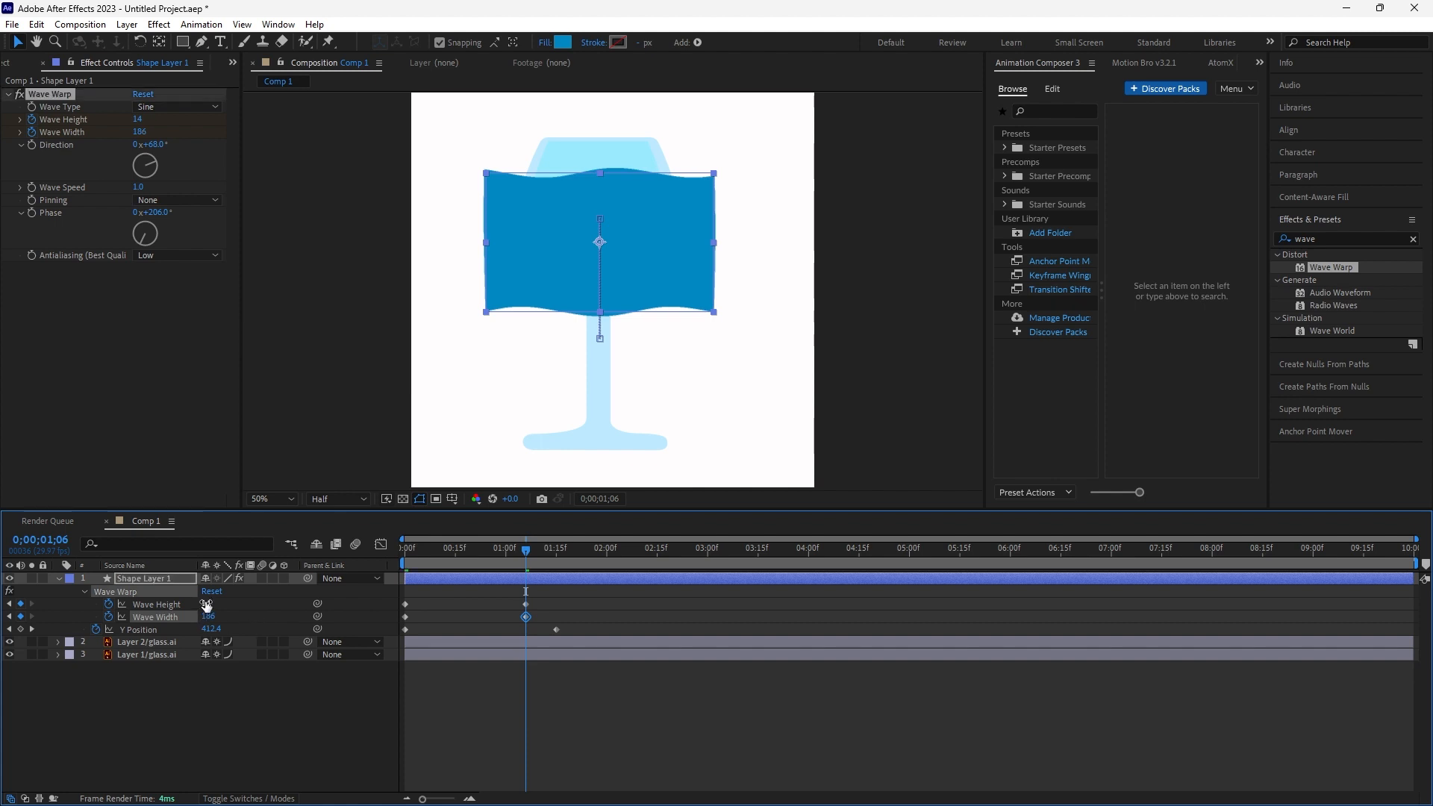
drag(206, 604, 212, 604)
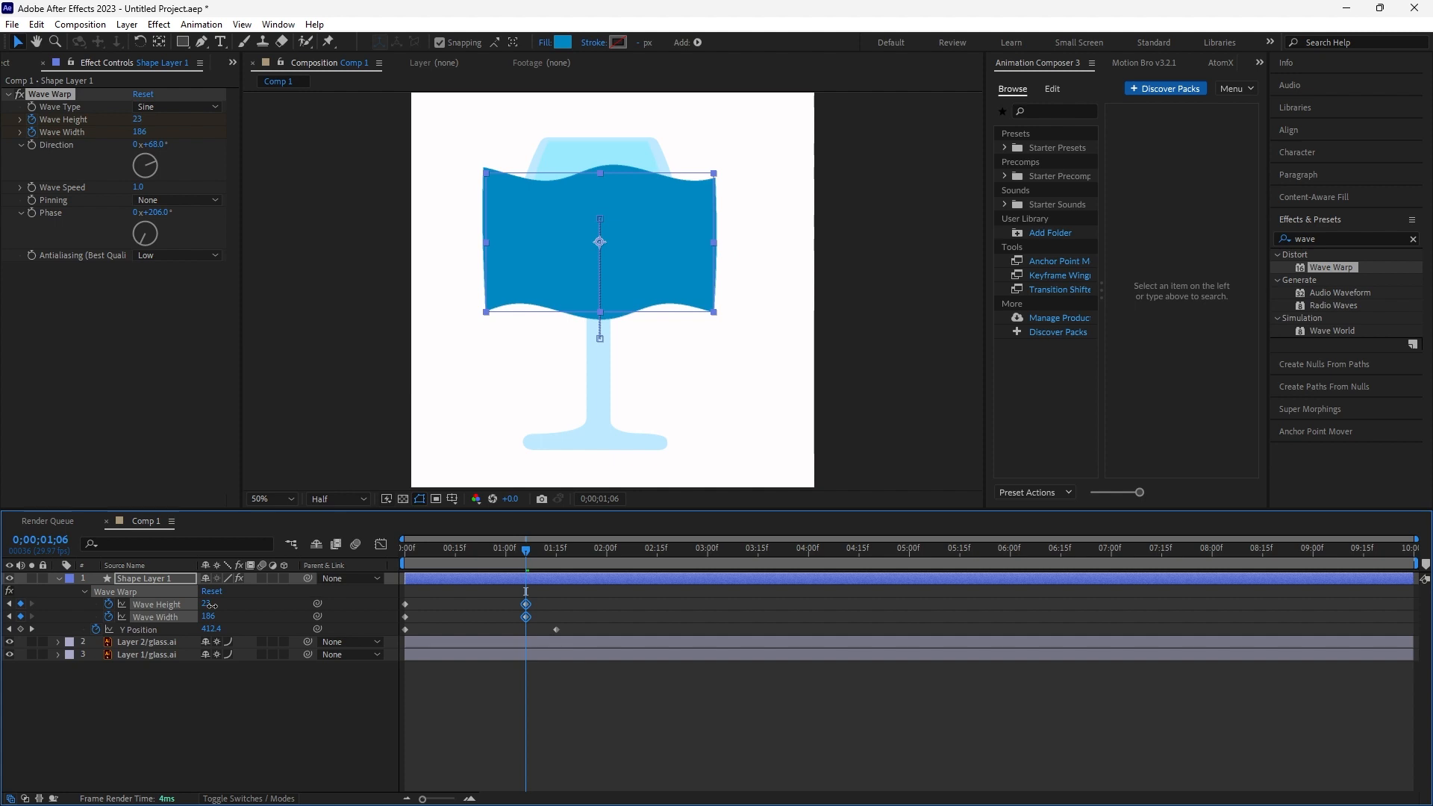
drag(209, 621, 3, 612)
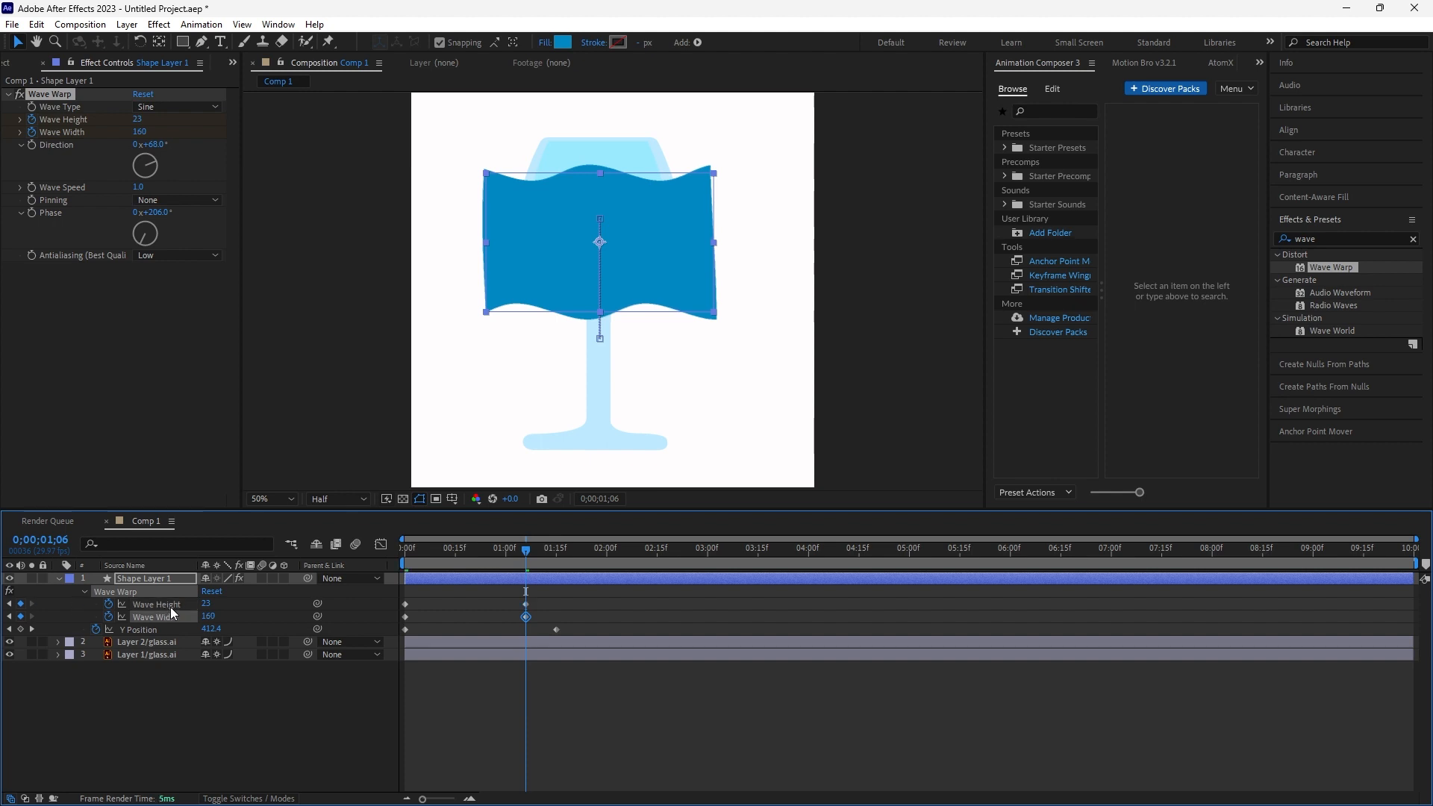
drag(209, 621, 66, 620)
mouse_move(209, 621)
mouse_down()
mouse_move(159, 629)
mouse_move(217, 610)
mouse_up()
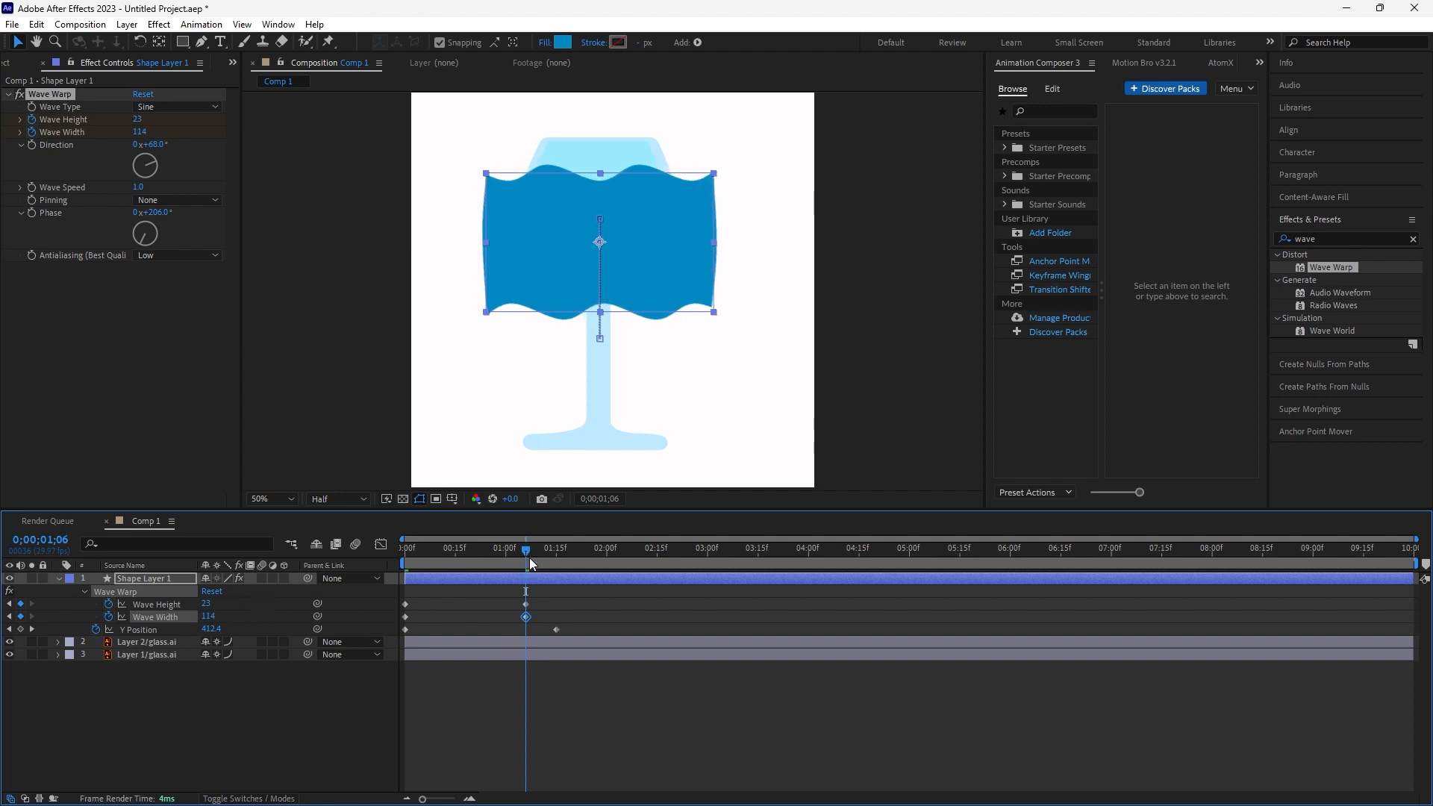
- Play back the animation from the start to review the wave and fill motion
drag(526, 557, 269, 552)
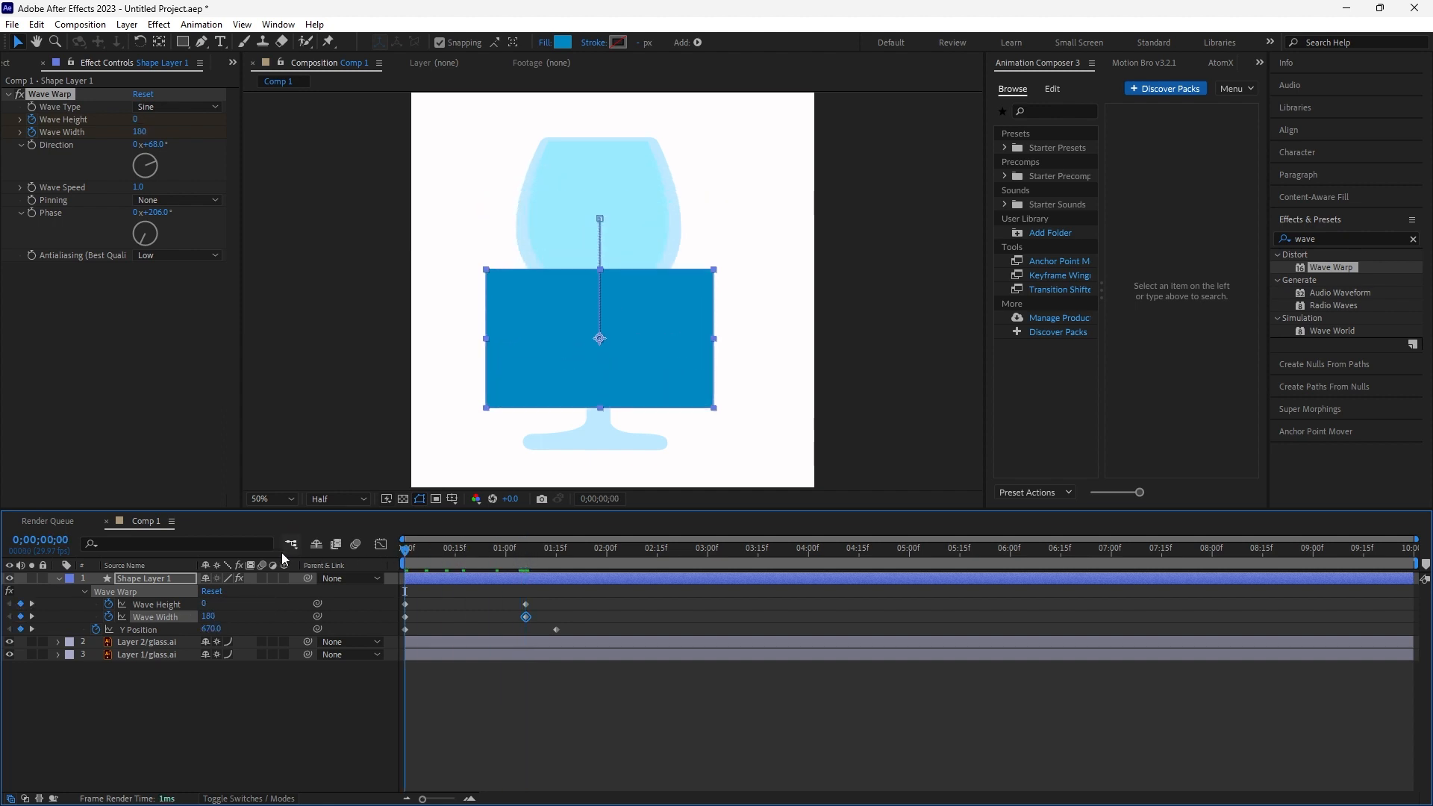
key(space)
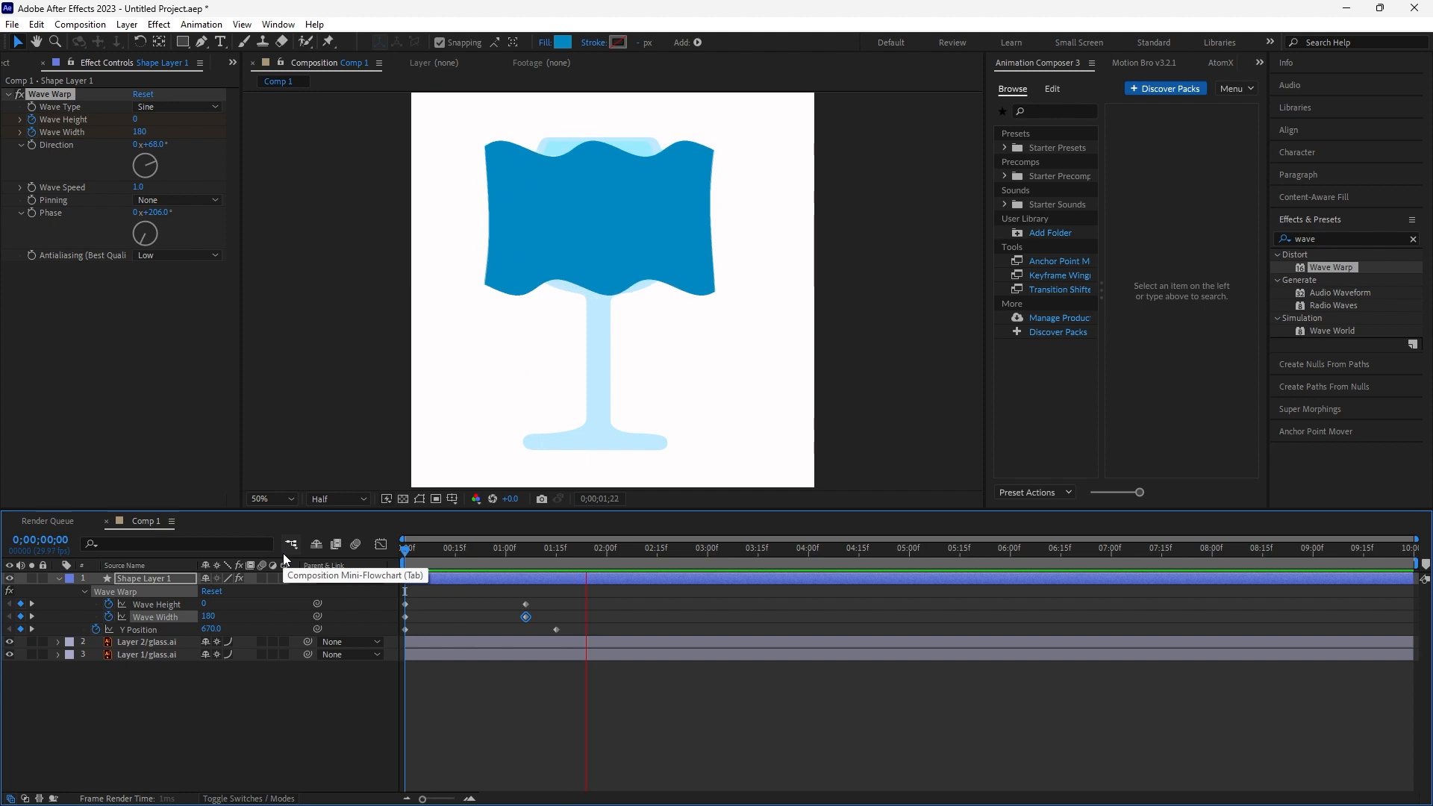
key(space)
drag(567, 552, 273, 552)
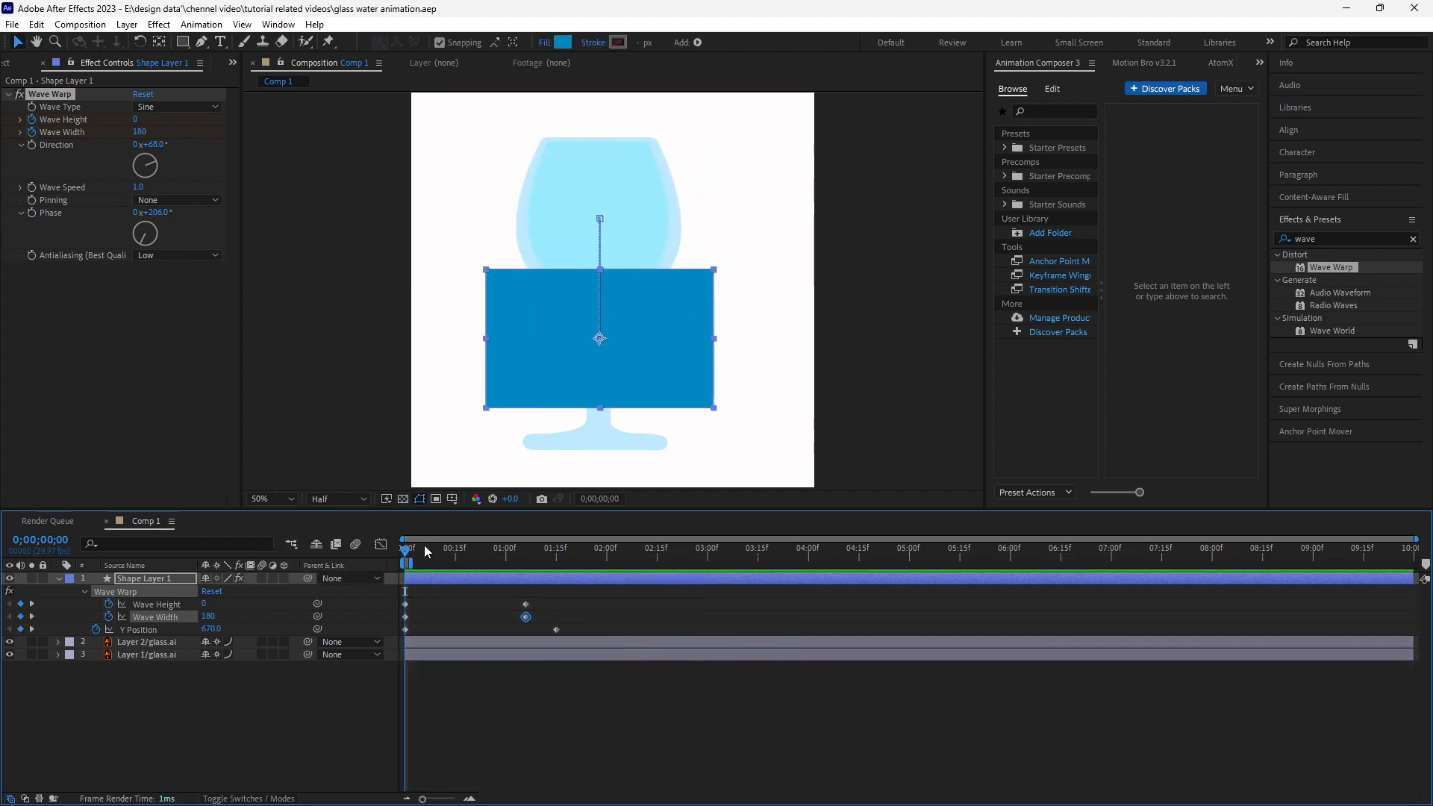
- Paste the first-frame Wave Height and Wave Width keyframes at 1:15 so the wave flattens again
mouse_move(408, 552)
mouse_down()
mouse_move(543, 551)
mouse_move(522, 551)
mouse_up()
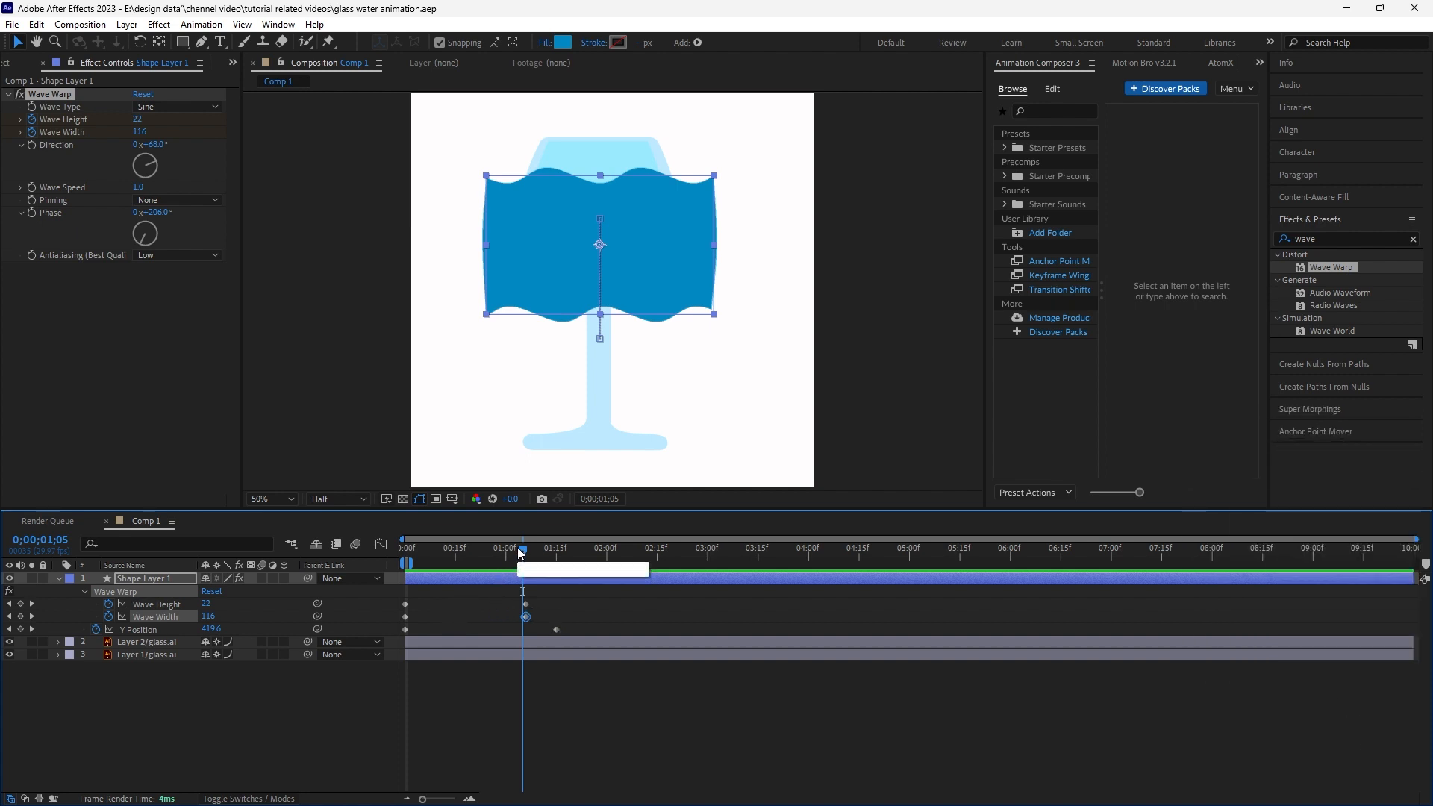
drag(440, 589, 410, 621)
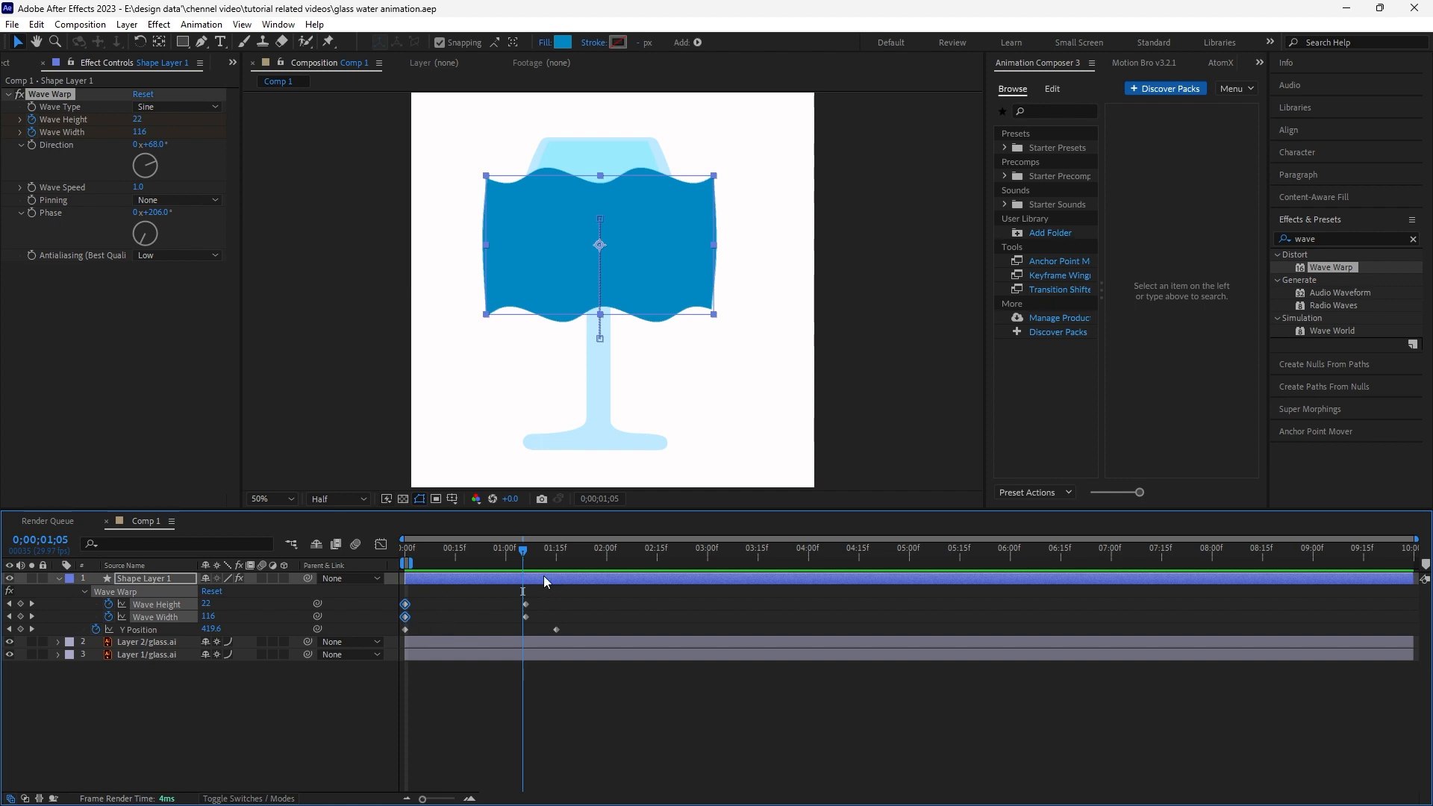
drag(519, 550, 553, 553)
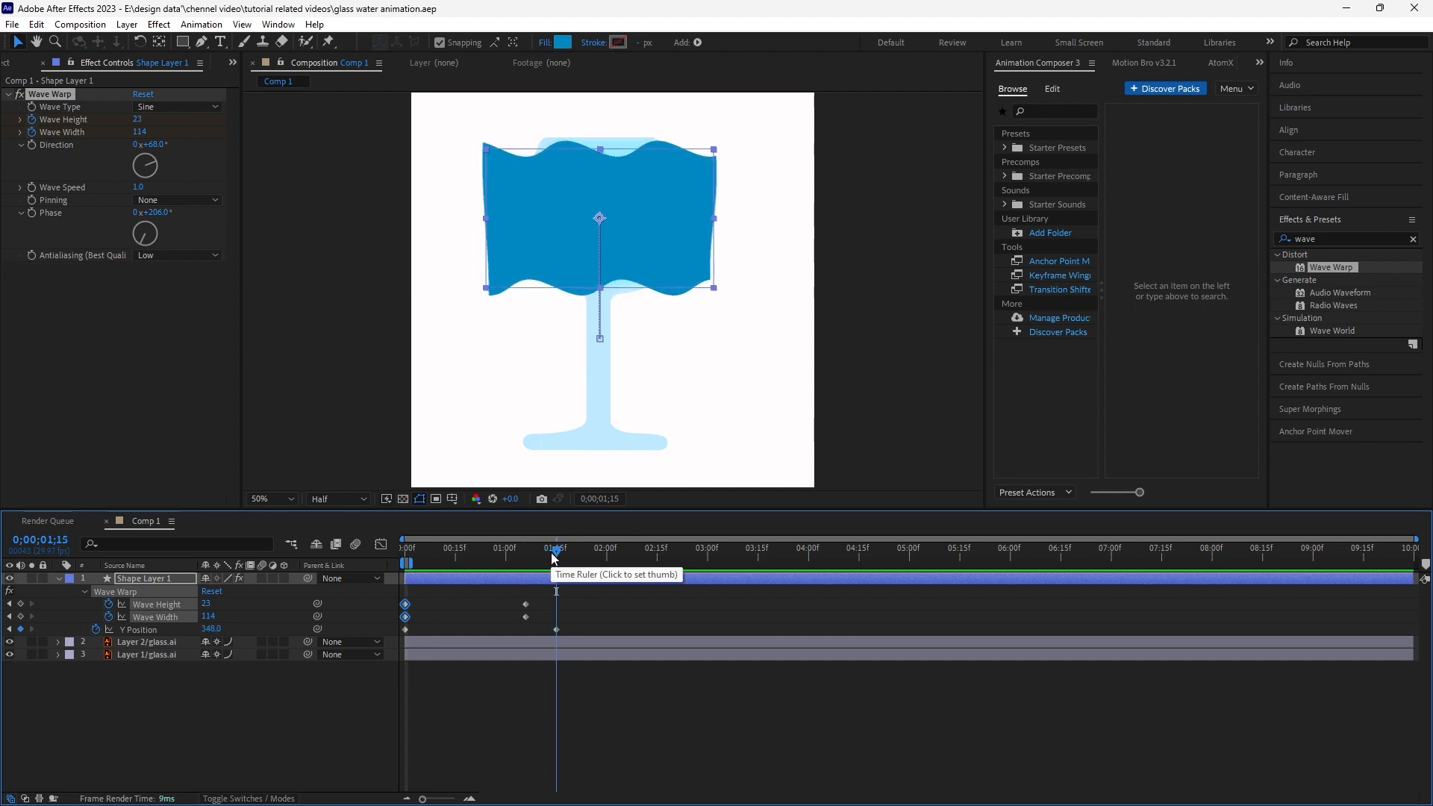
key(ctrl+v)
drag(552, 556, 582, 565)
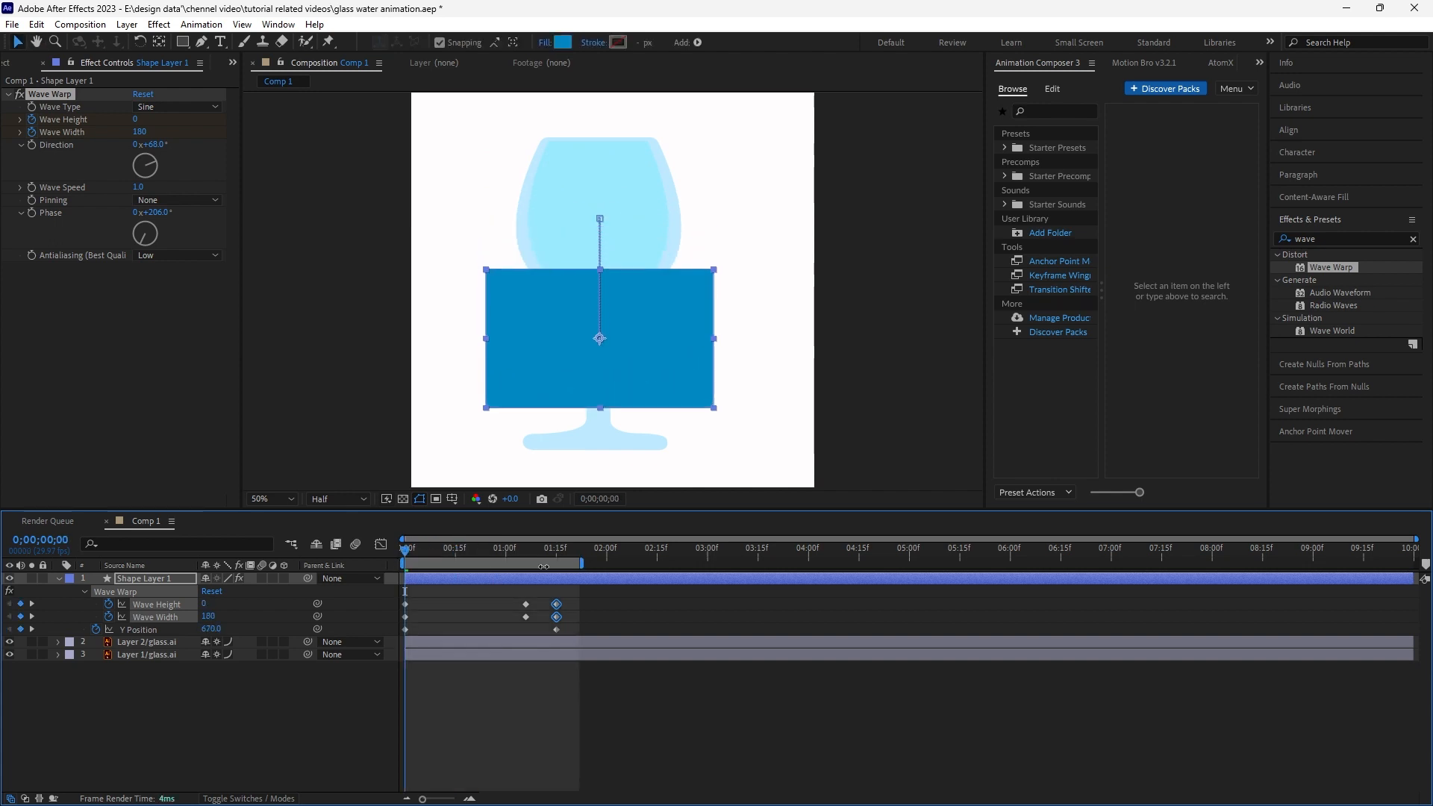
- Extend the work area to about 3:00 and preview the animation
key(space)
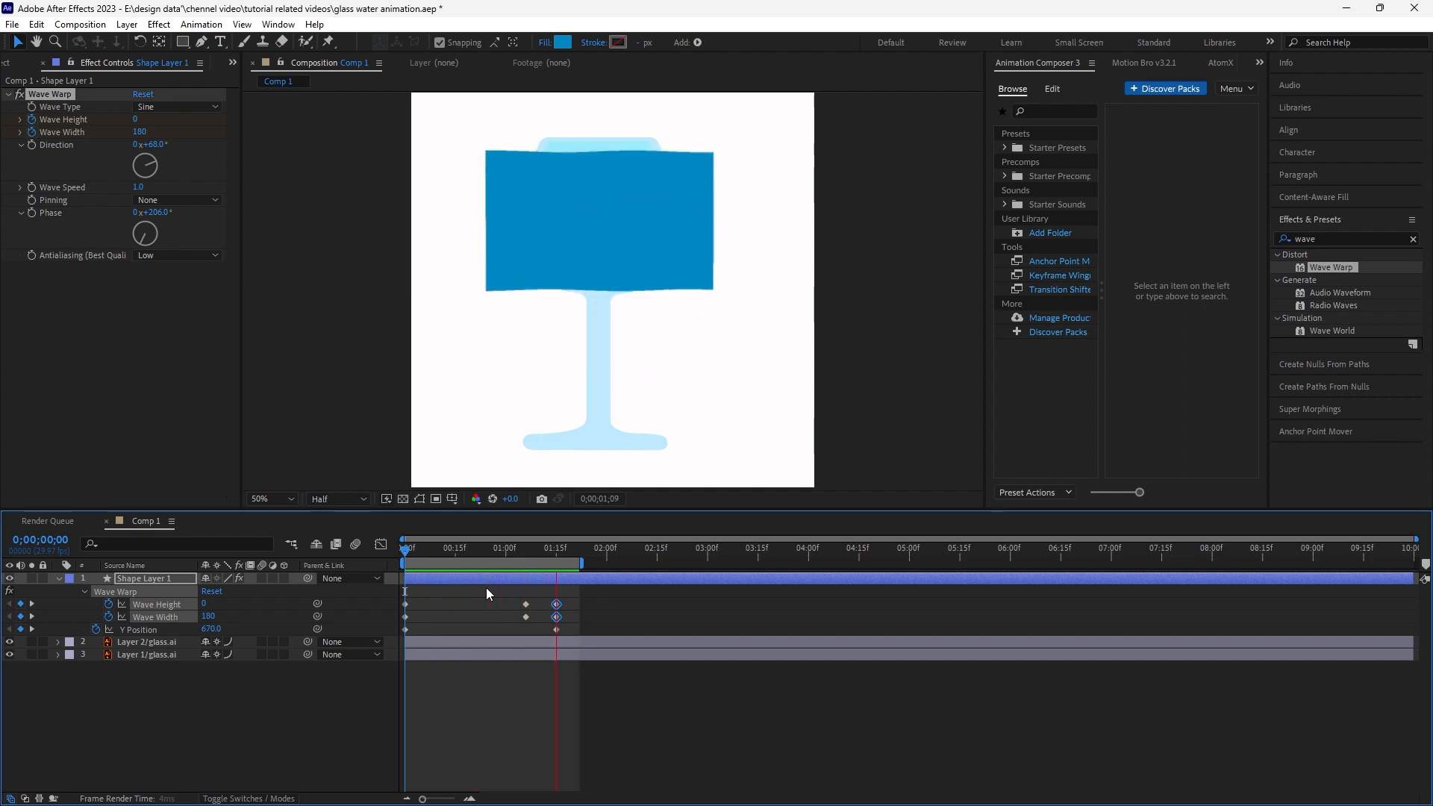
key(space)
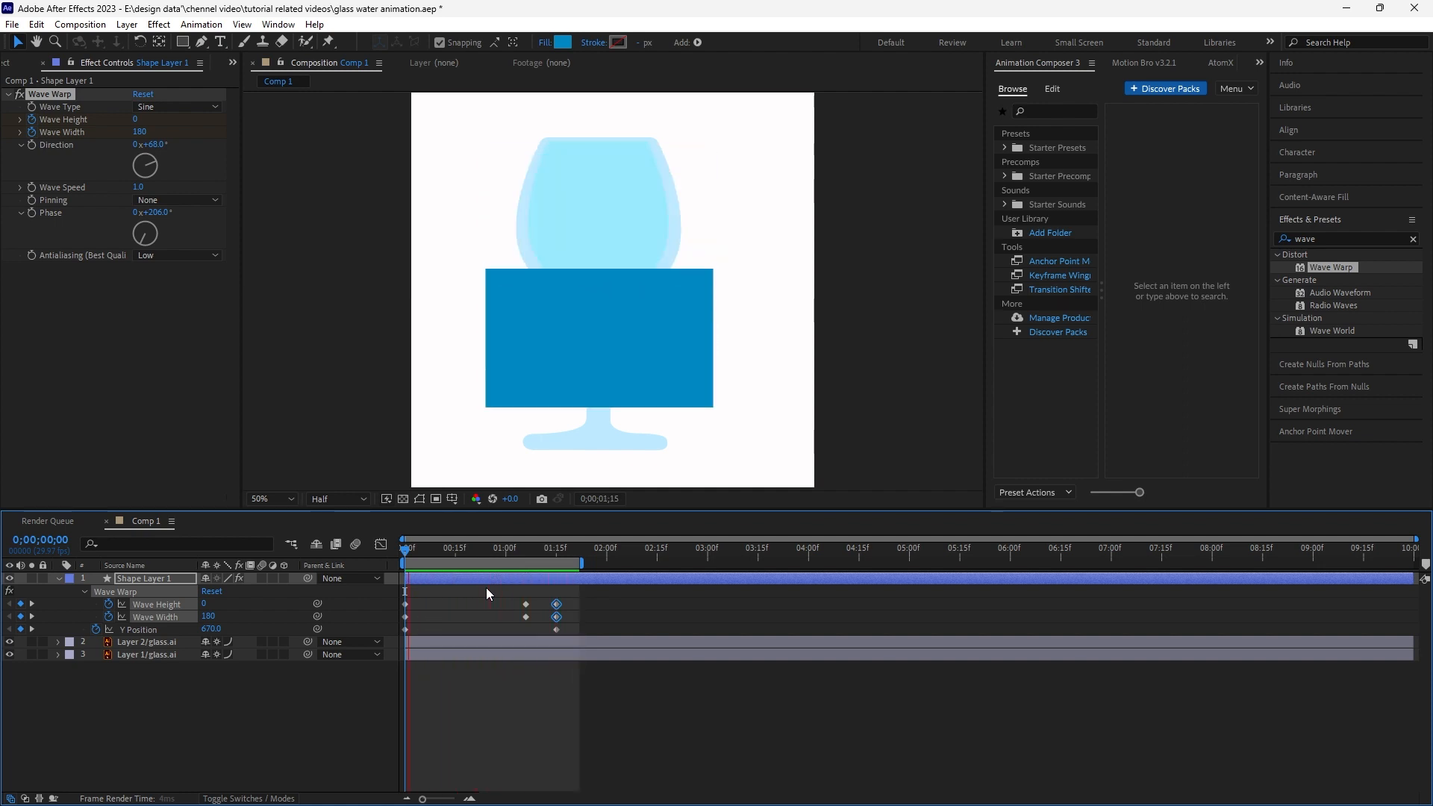
drag(483, 565, 358, 565)
key(space)
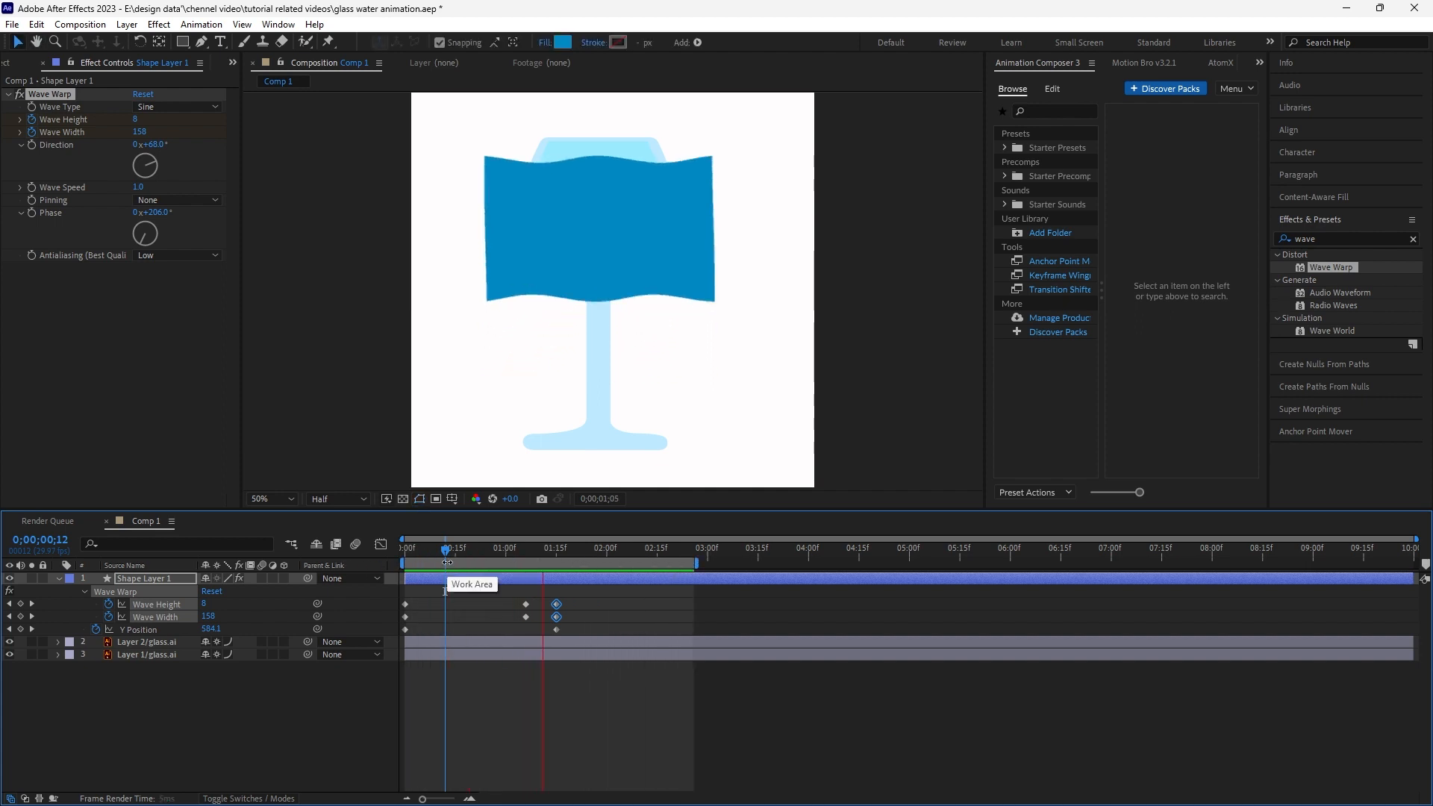
key(space)
- Move the final Wave Height and Wave Width keyframes later, to about 1:20, and preview
mouse_move(572, 596)
mouse_down()
mouse_move(552, 615)
mouse_move(582, 621)
mouse_up()
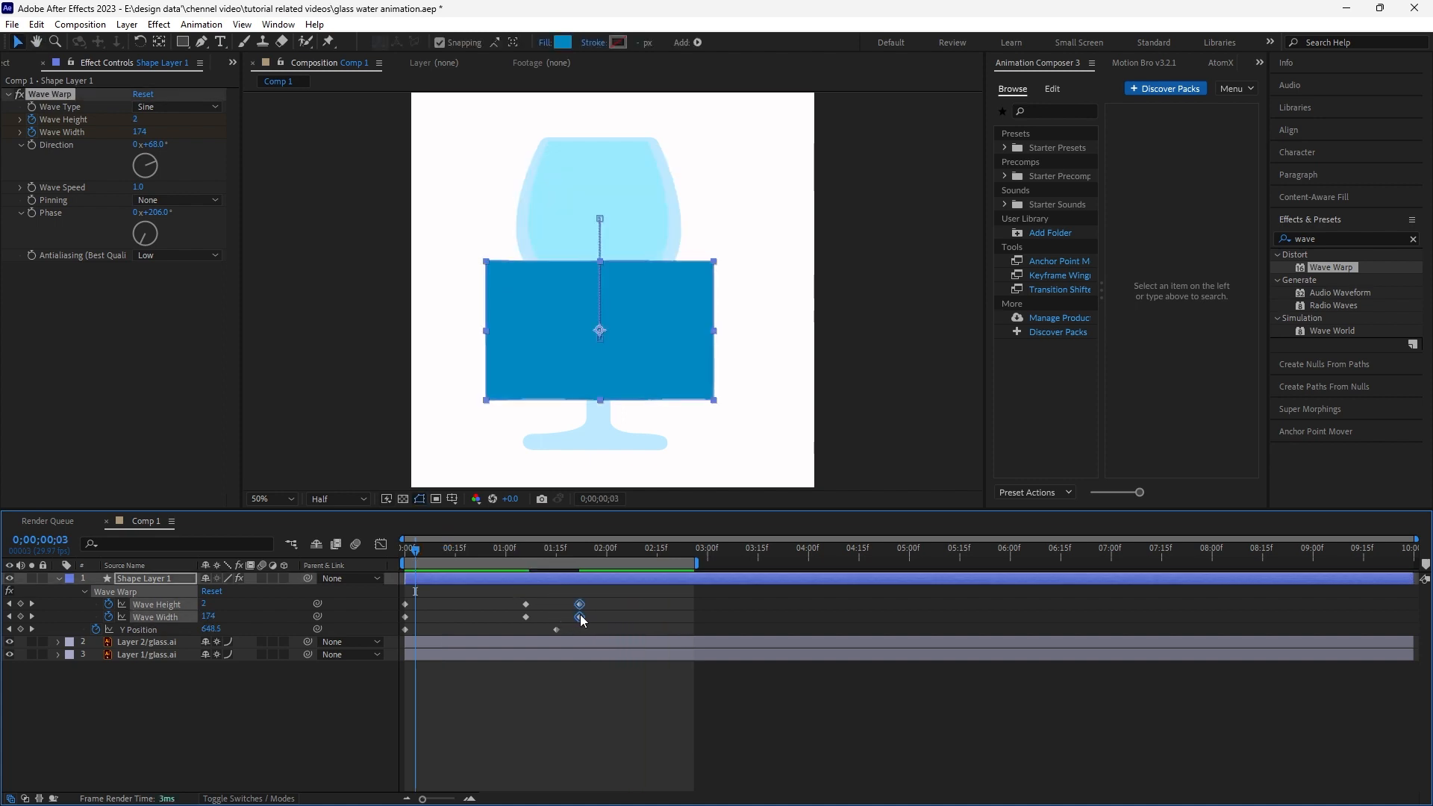
key(space)
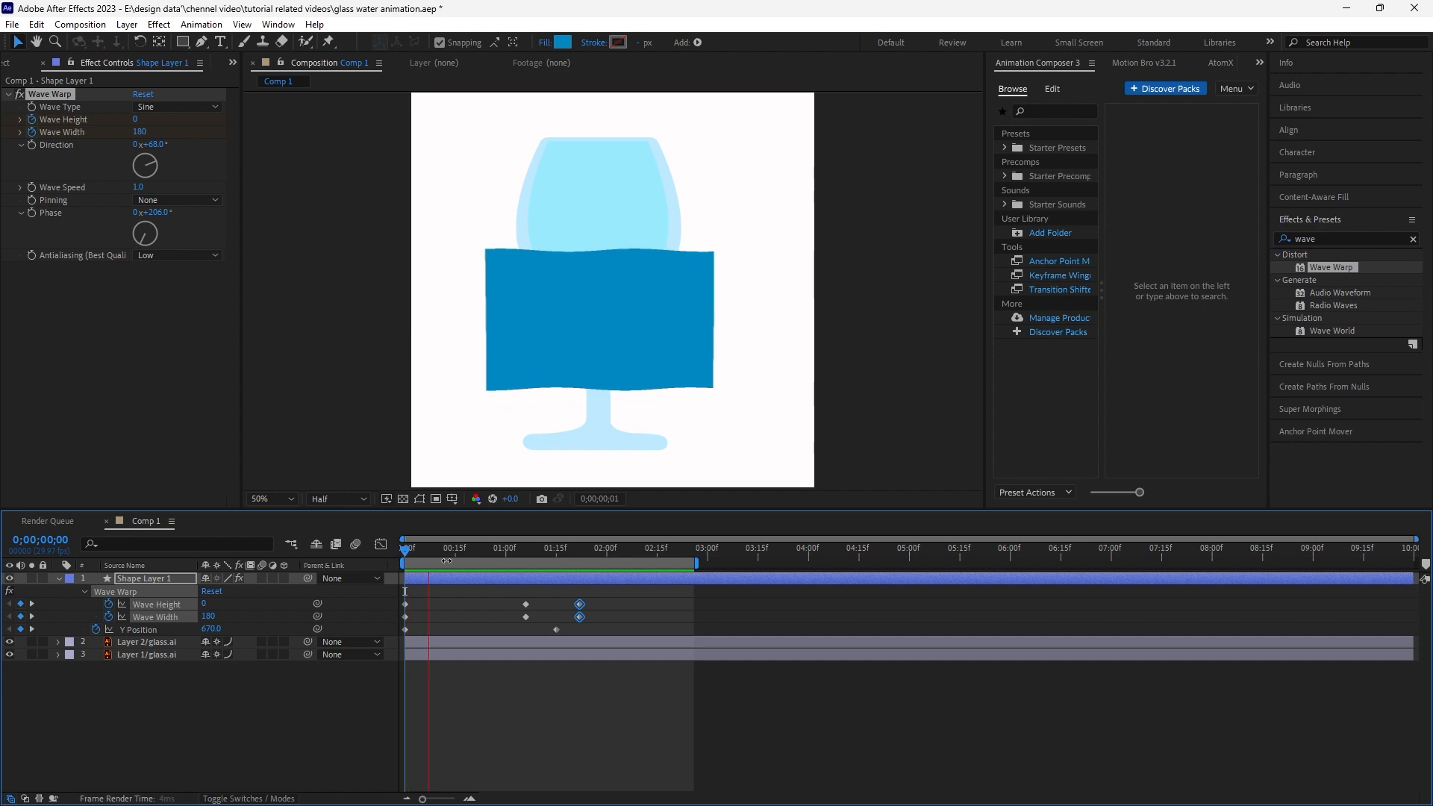
key(space)
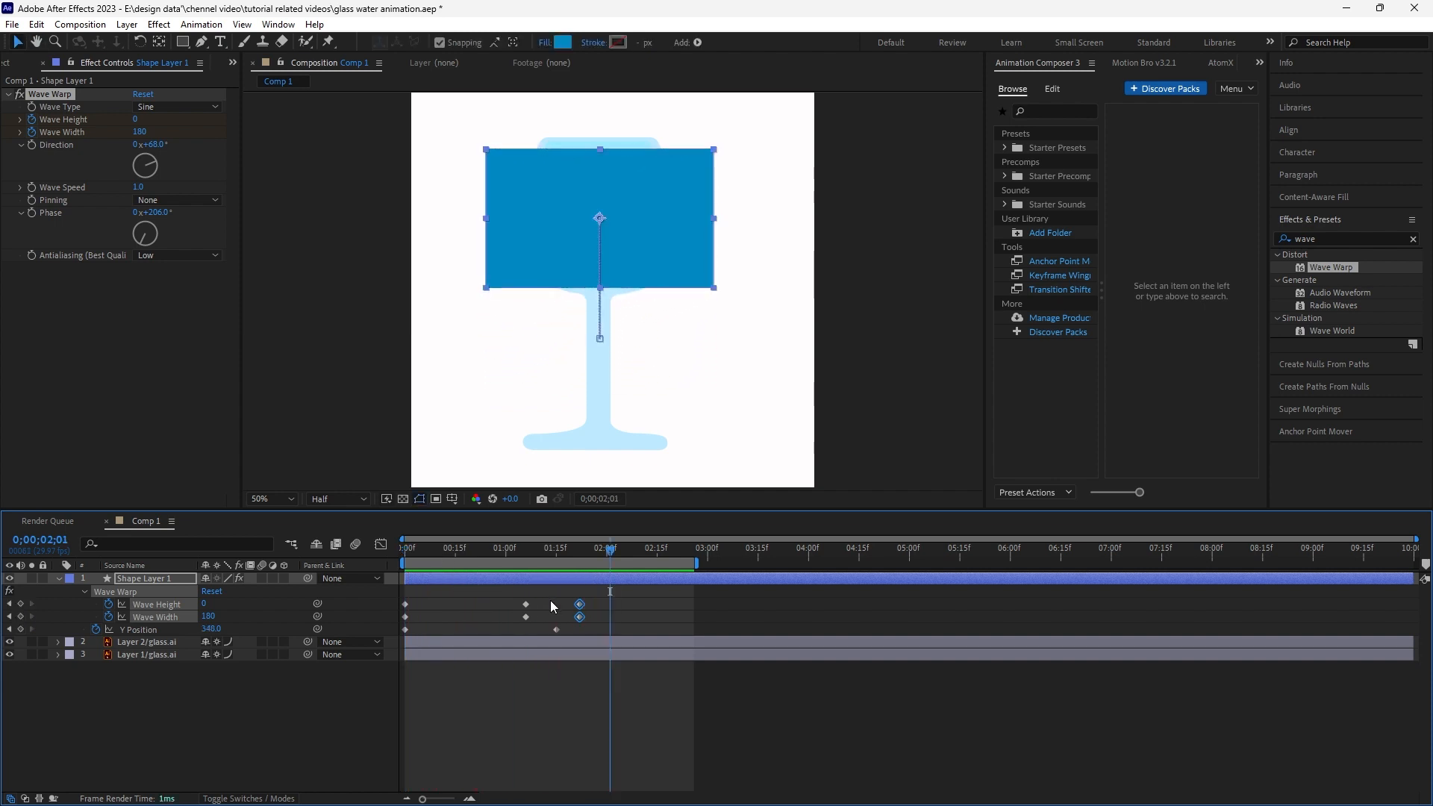
- Shift the middle wave keyframes and the Y Position end keyframe earlier, then preview from the start
mouse_move(557, 628)
mouse_down()
mouse_move(544, 629)
mouse_move(578, 616)
mouse_up()
drag(552, 548, 494, 554)
key(space)
key(space)
drag(550, 594, 492, 619)
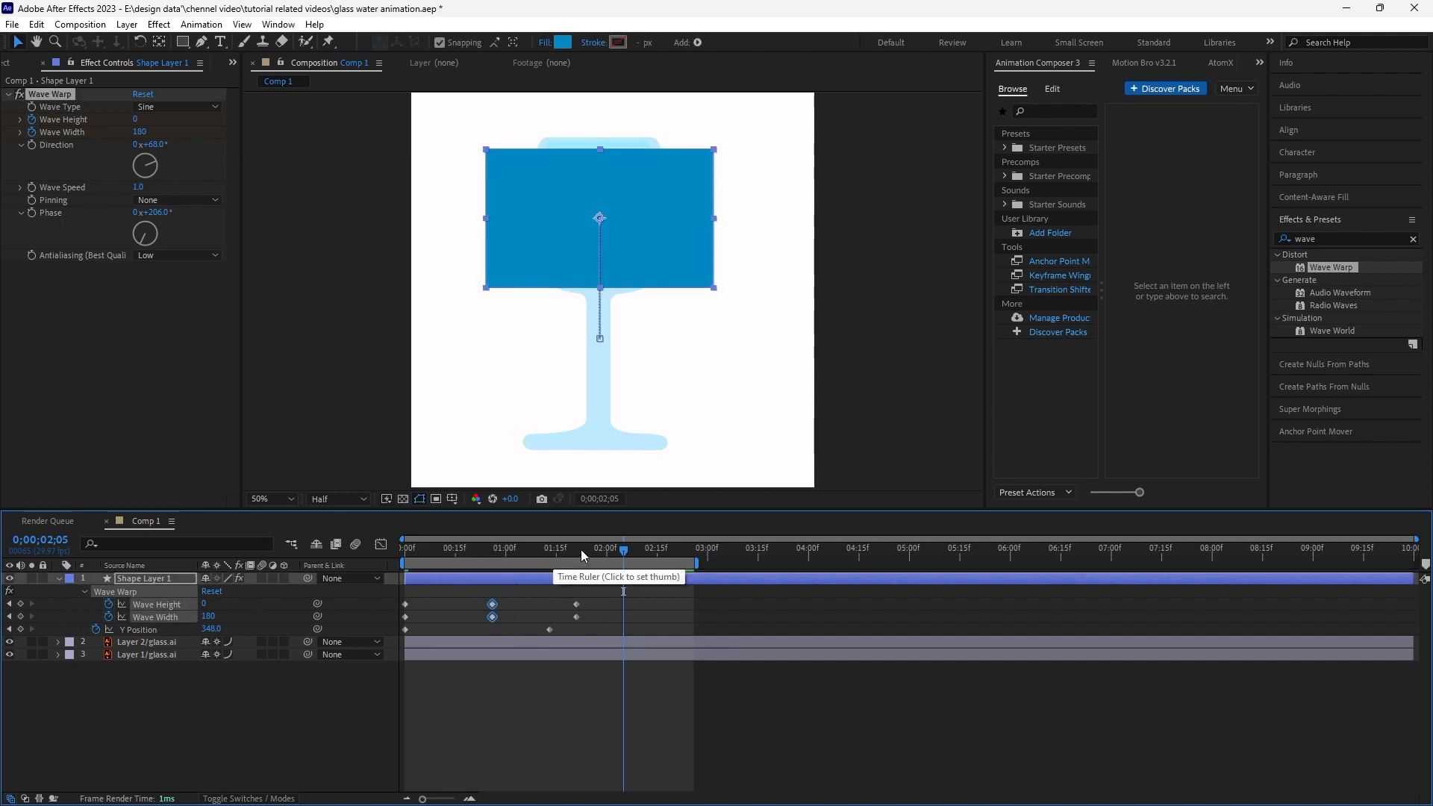
drag(580, 549, 388, 557)
key(space)
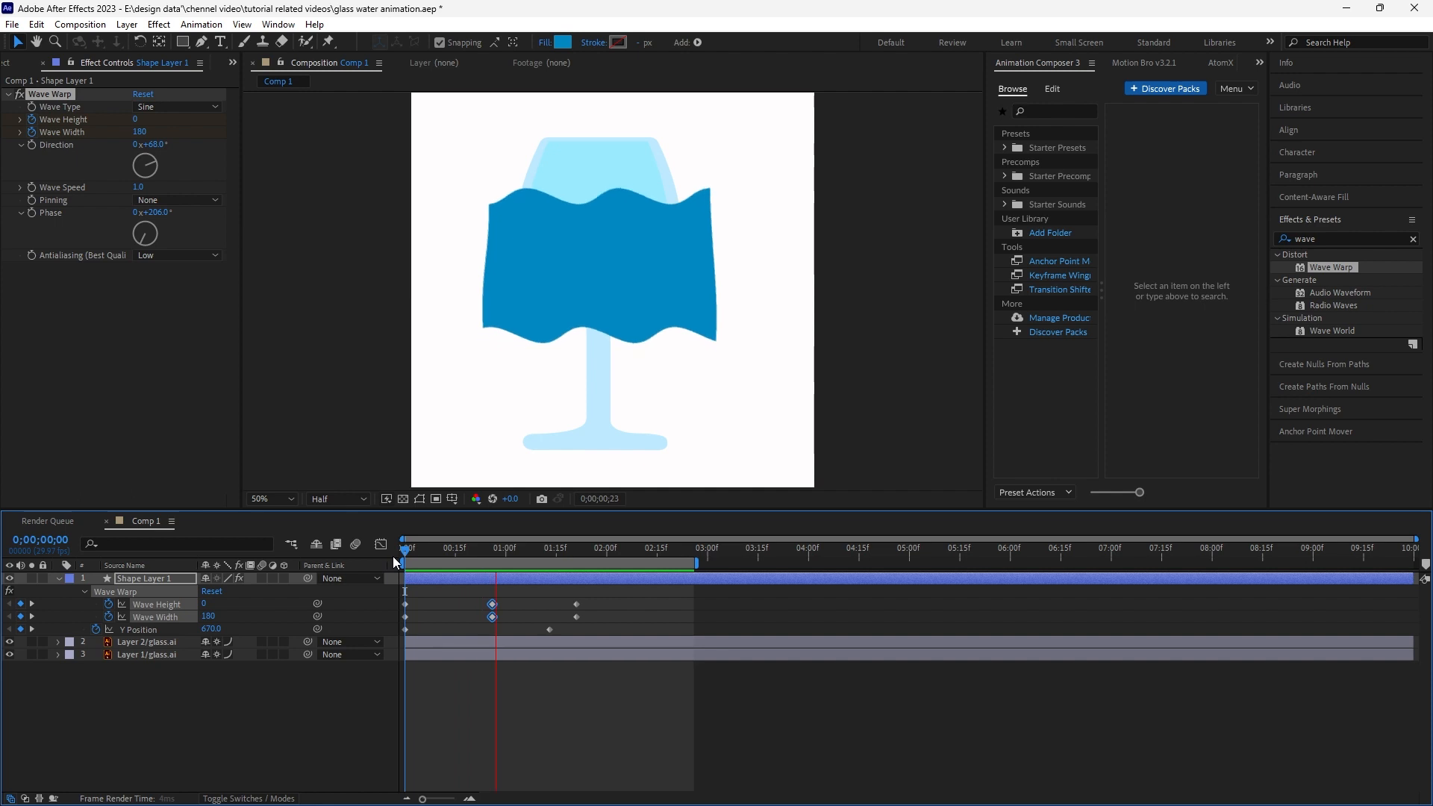
key(space)
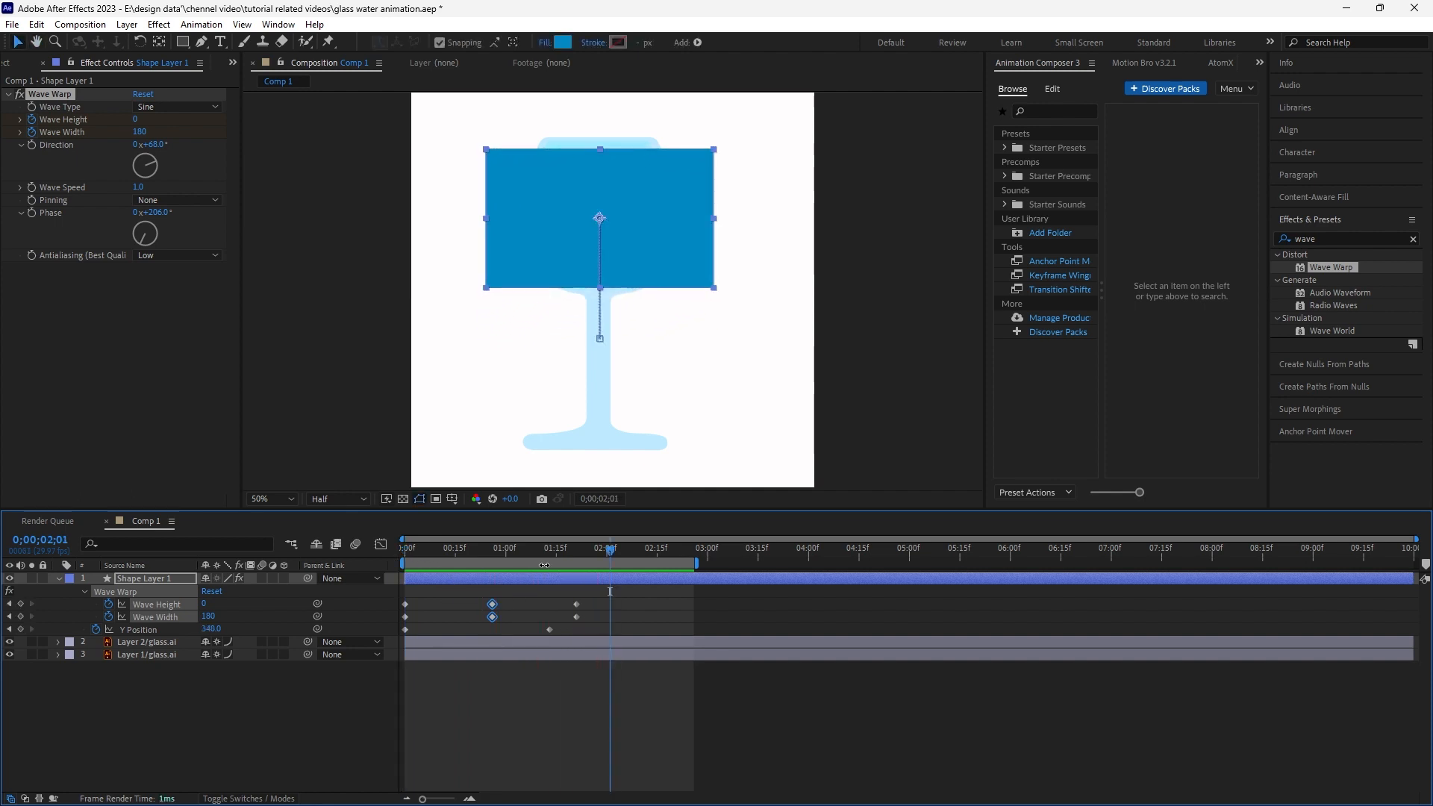
- Move the water shape layer below the Layer 2/glass.ai layer in the layer stack
drag(466, 548, 342, 548)
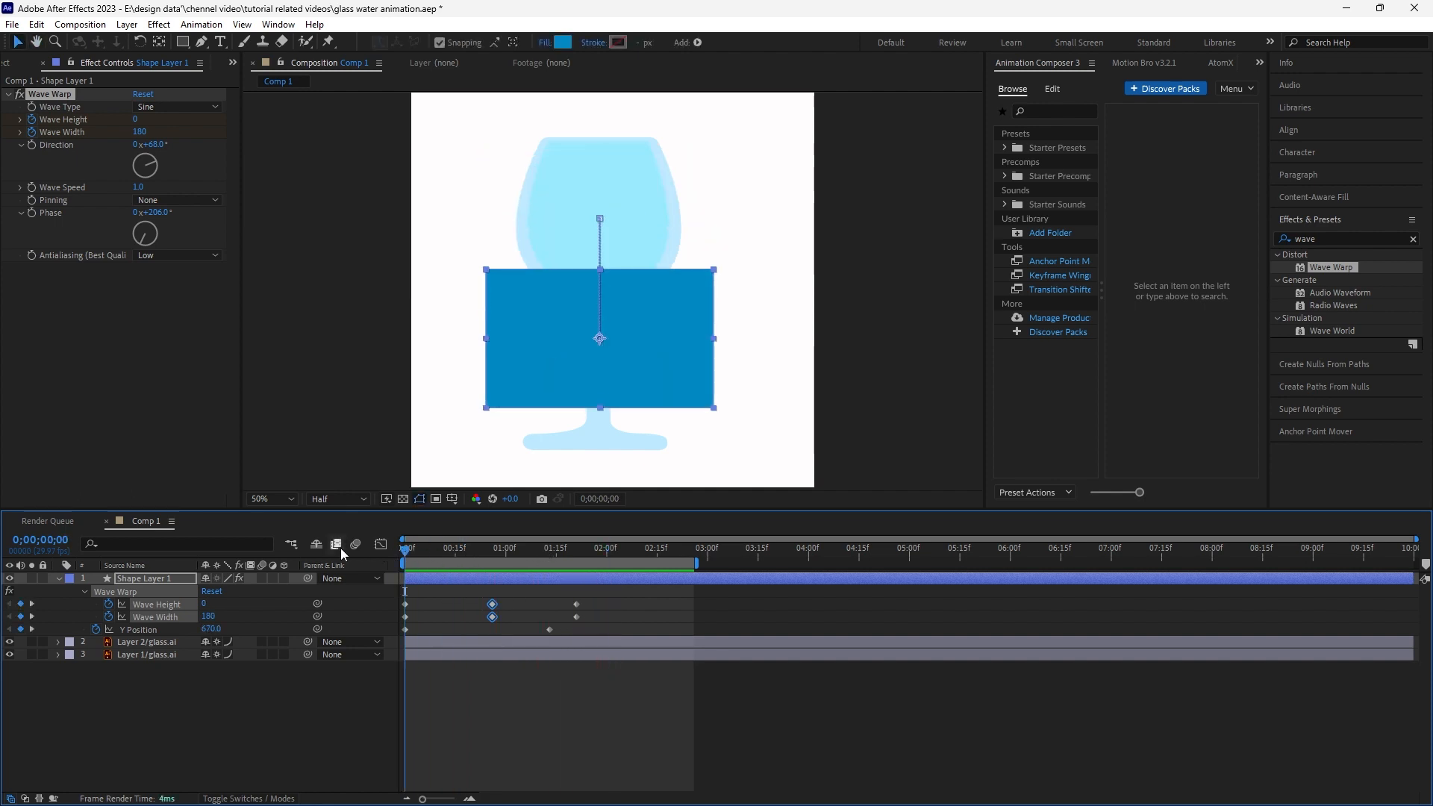
click(93, 700)
drag(147, 579, 145, 643)
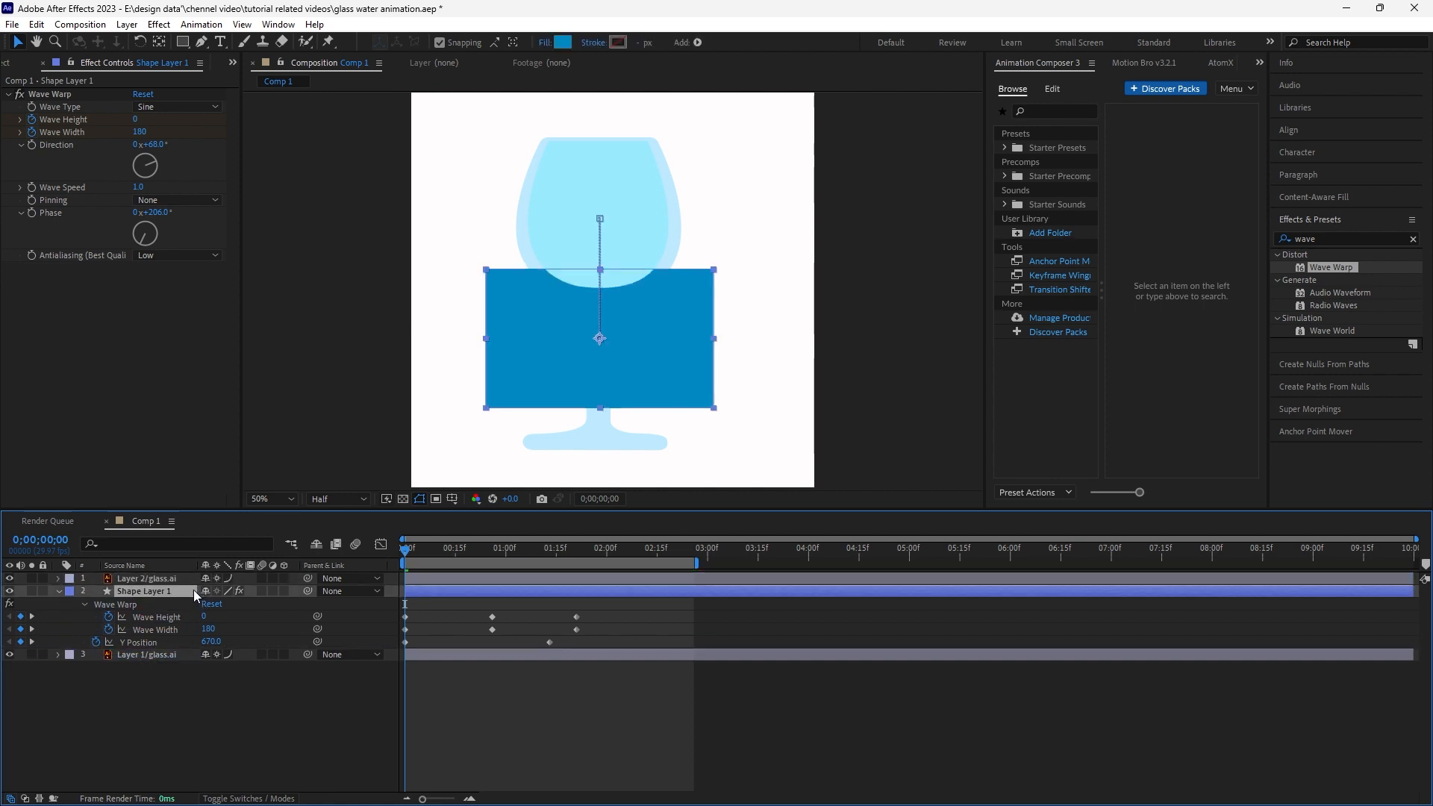
click(159, 578)
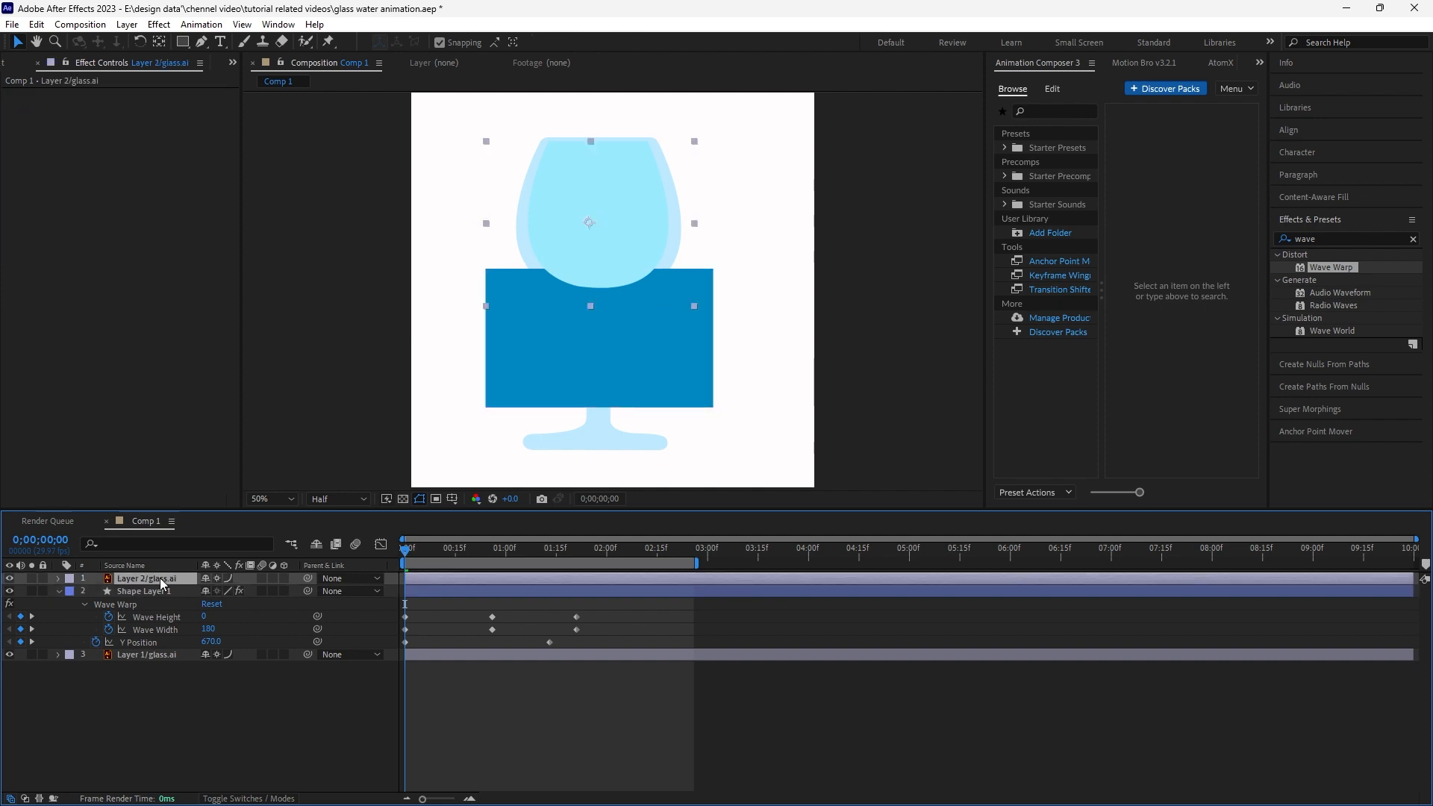
click(159, 590)
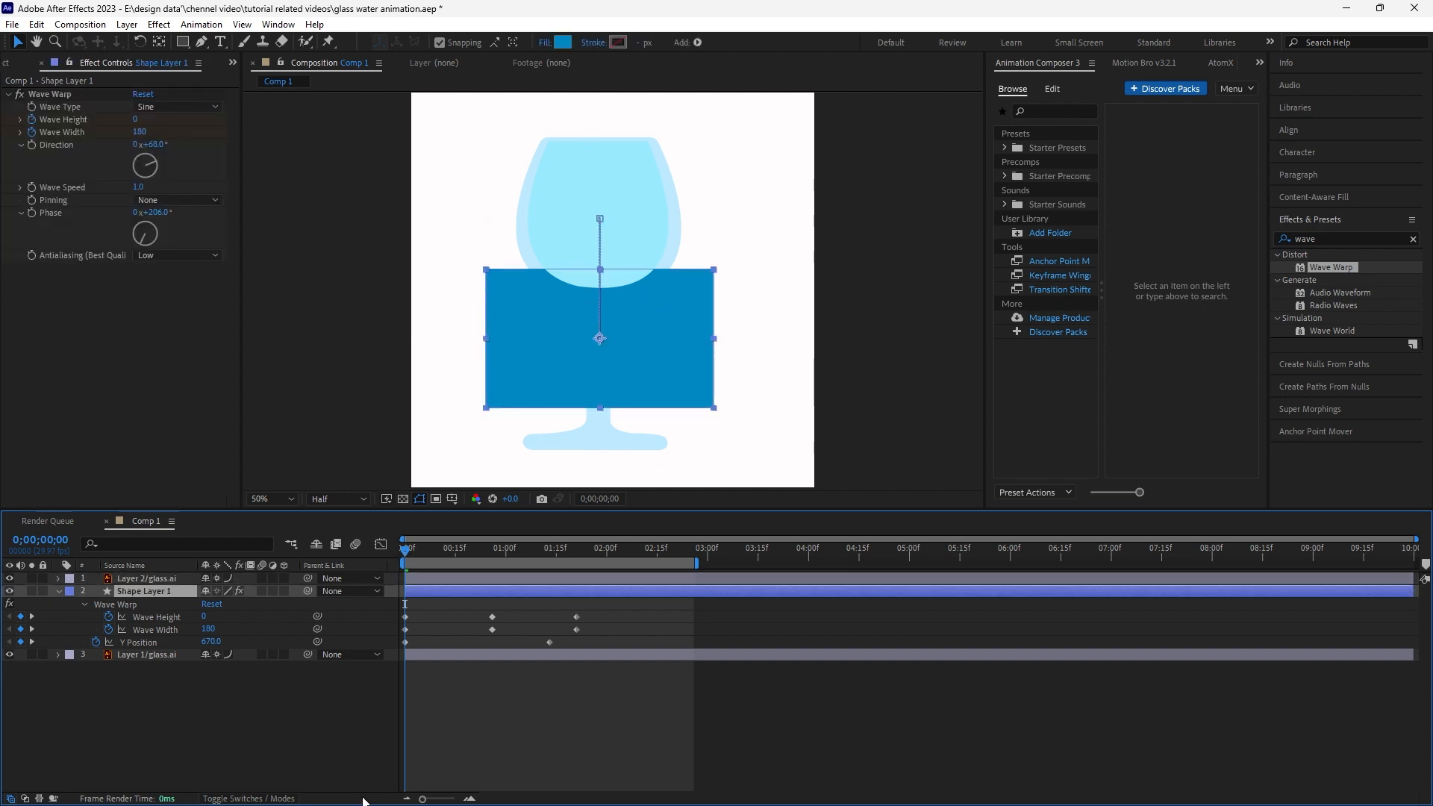
- Set the shape layer's track matte to the Layer 2/glass.ai layer
click(286, 798)
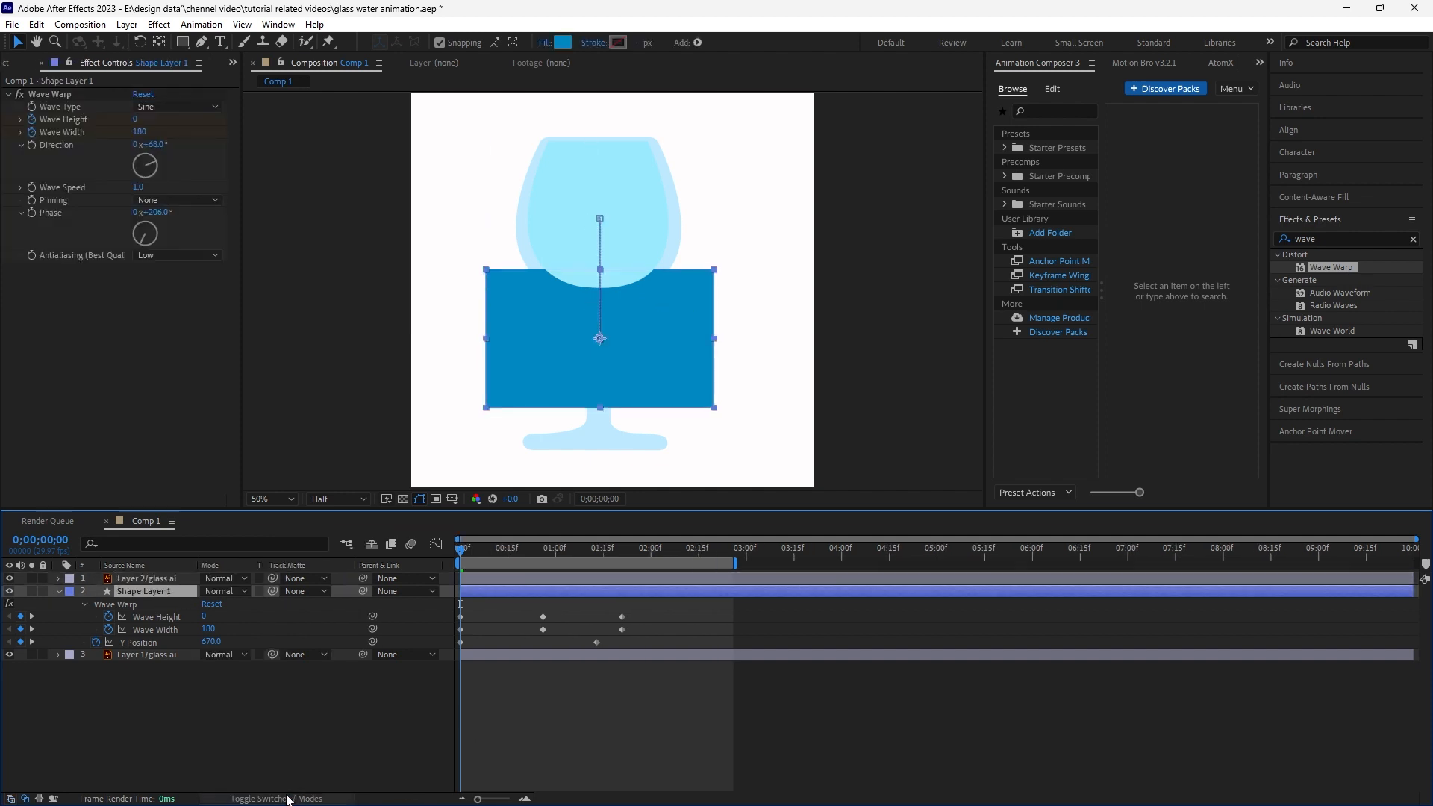
click(299, 590)
click(312, 632)
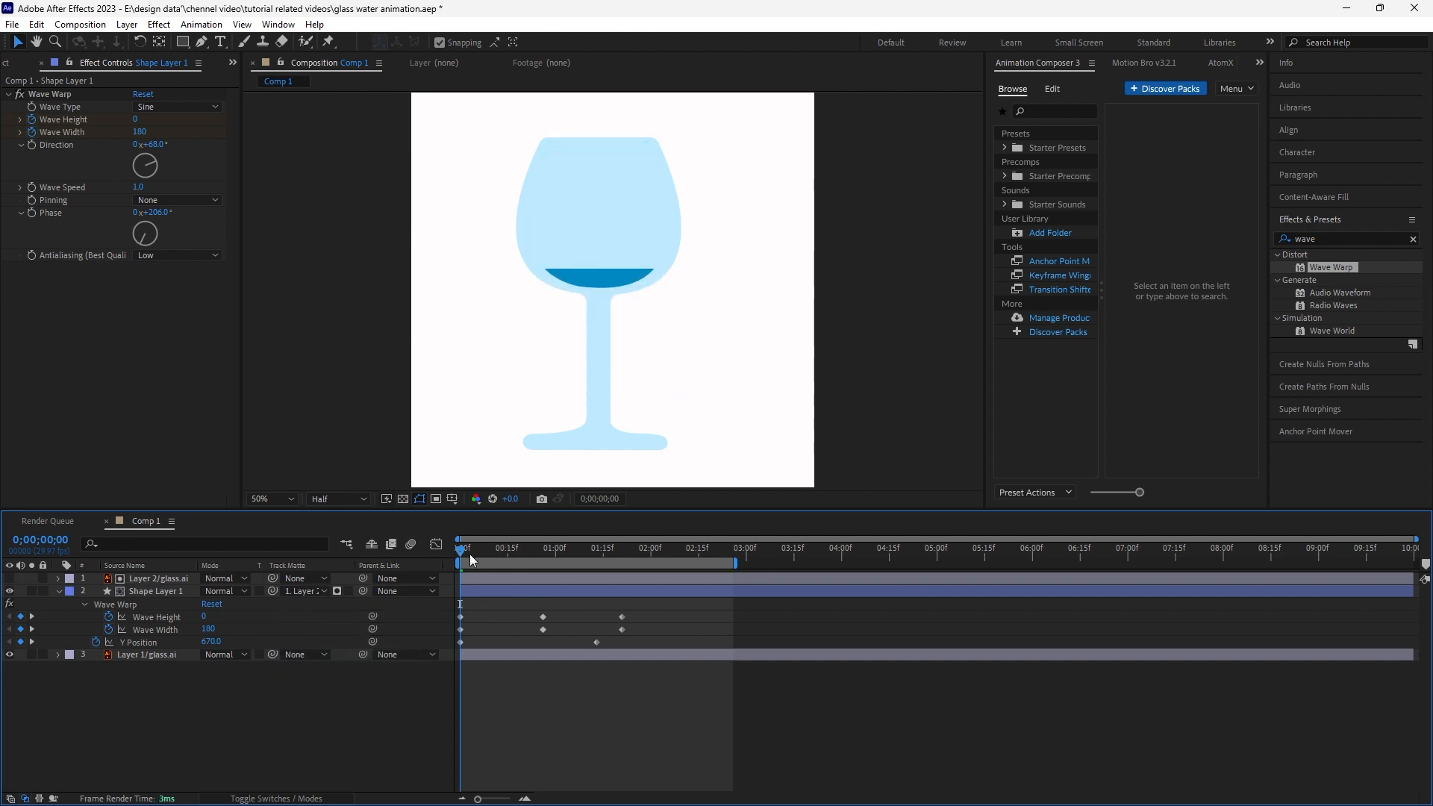
- Preview the matted water filling animation from the start
mouse_move(460, 550)
mouse_down()
mouse_move(588, 544)
mouse_move(450, 547)
mouse_up()
key(space)
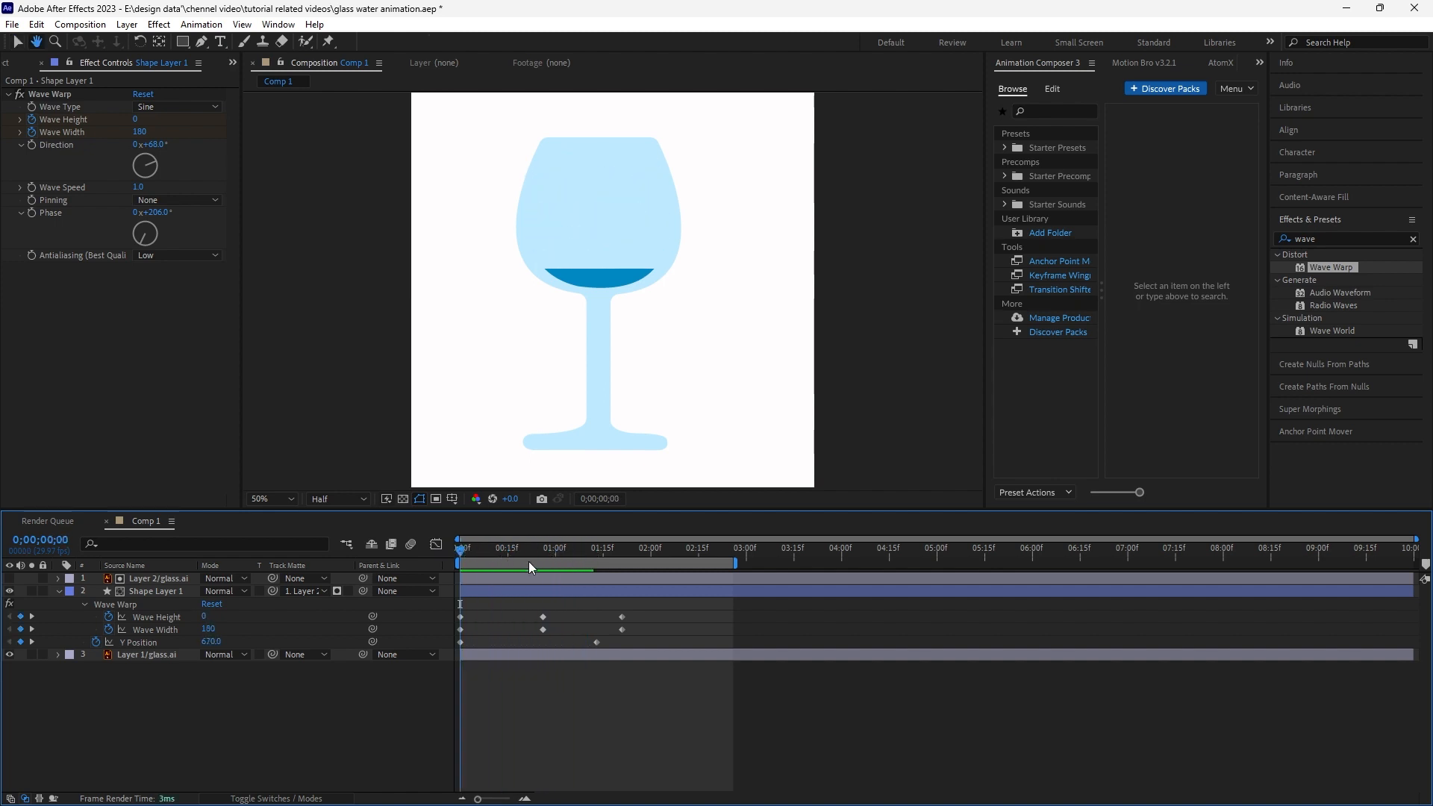
key(space)
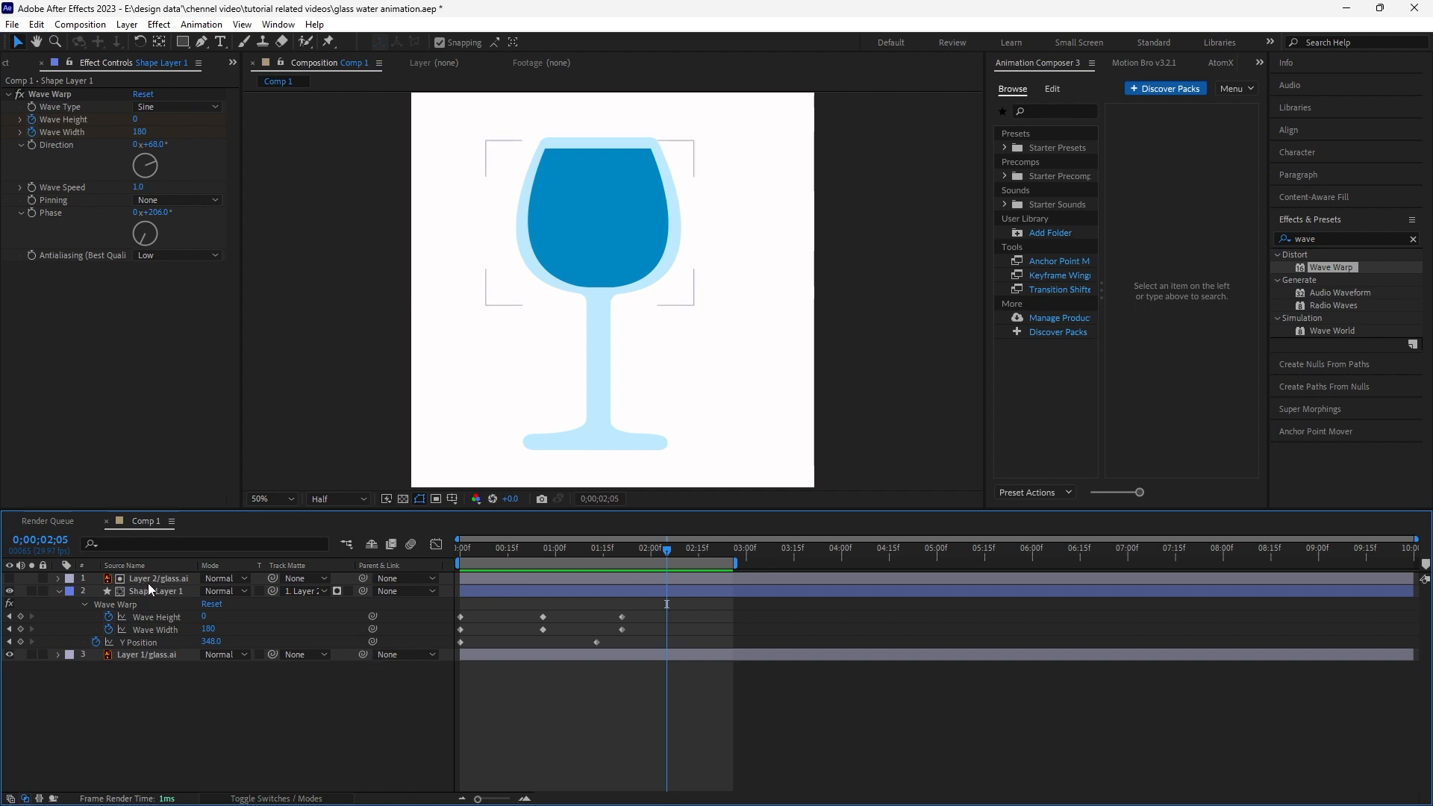
- Set the shape layer's starting Y Position to 770 at the first frame
click(151, 589)
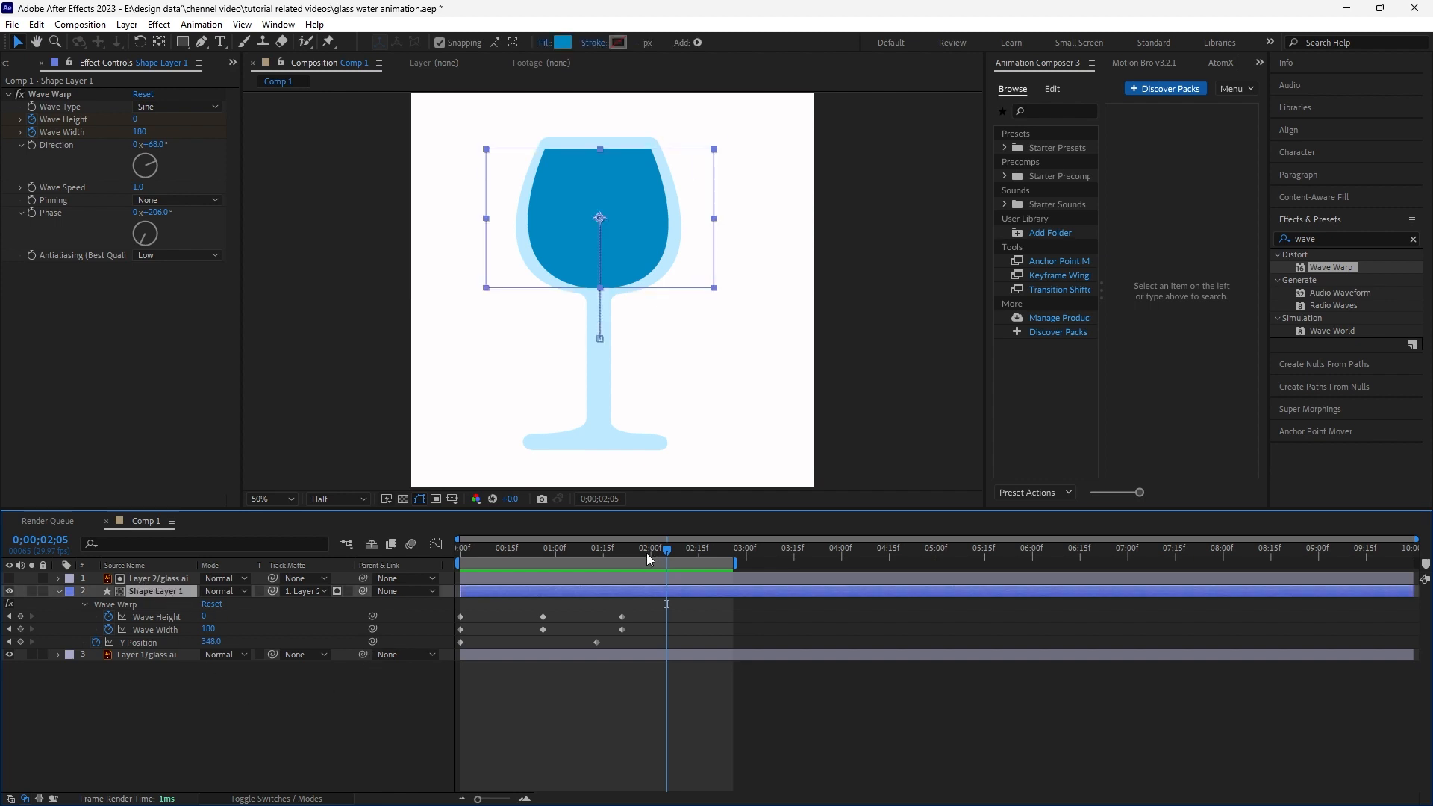
click(556, 547)
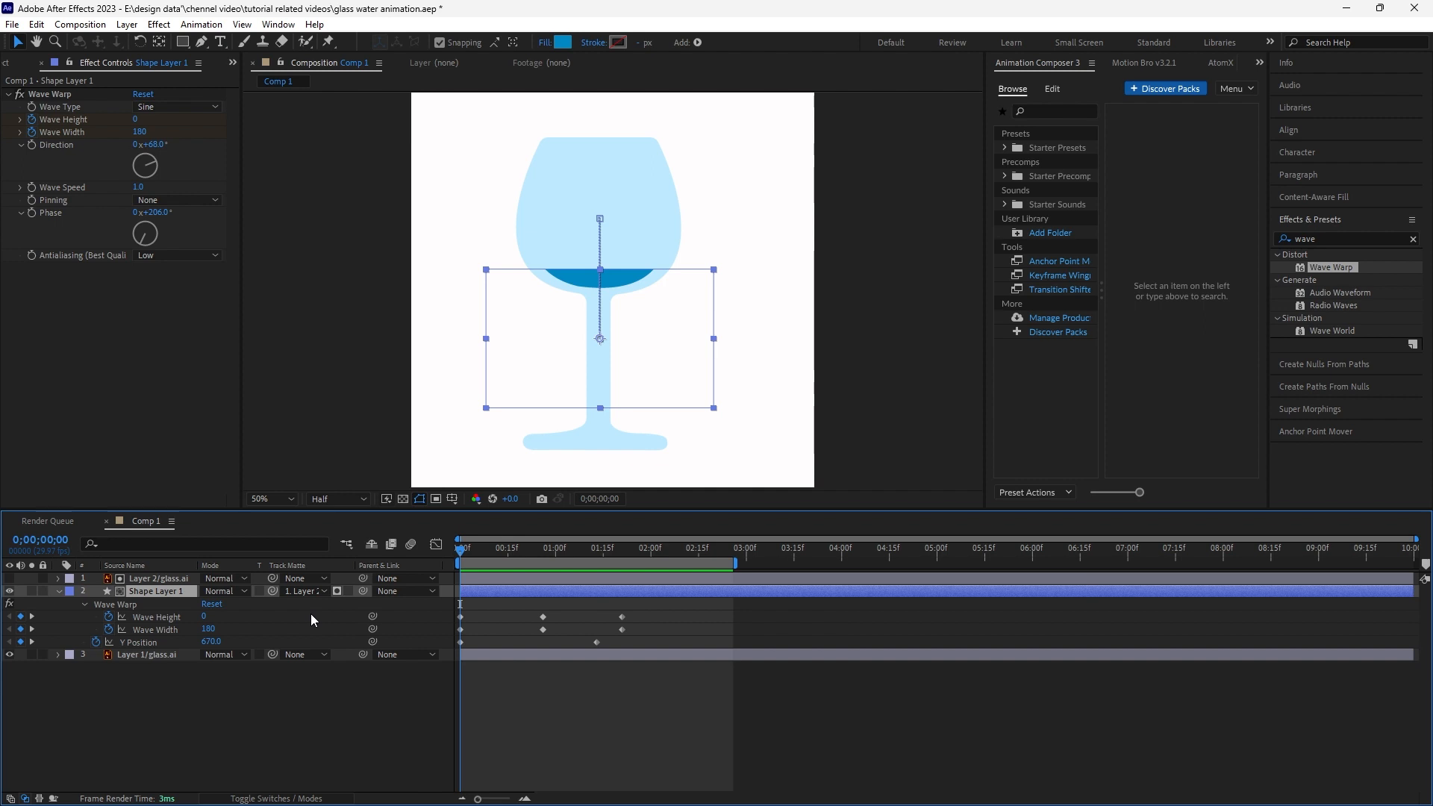
key(ctrl+z)
drag(209, 641, 339, 634)
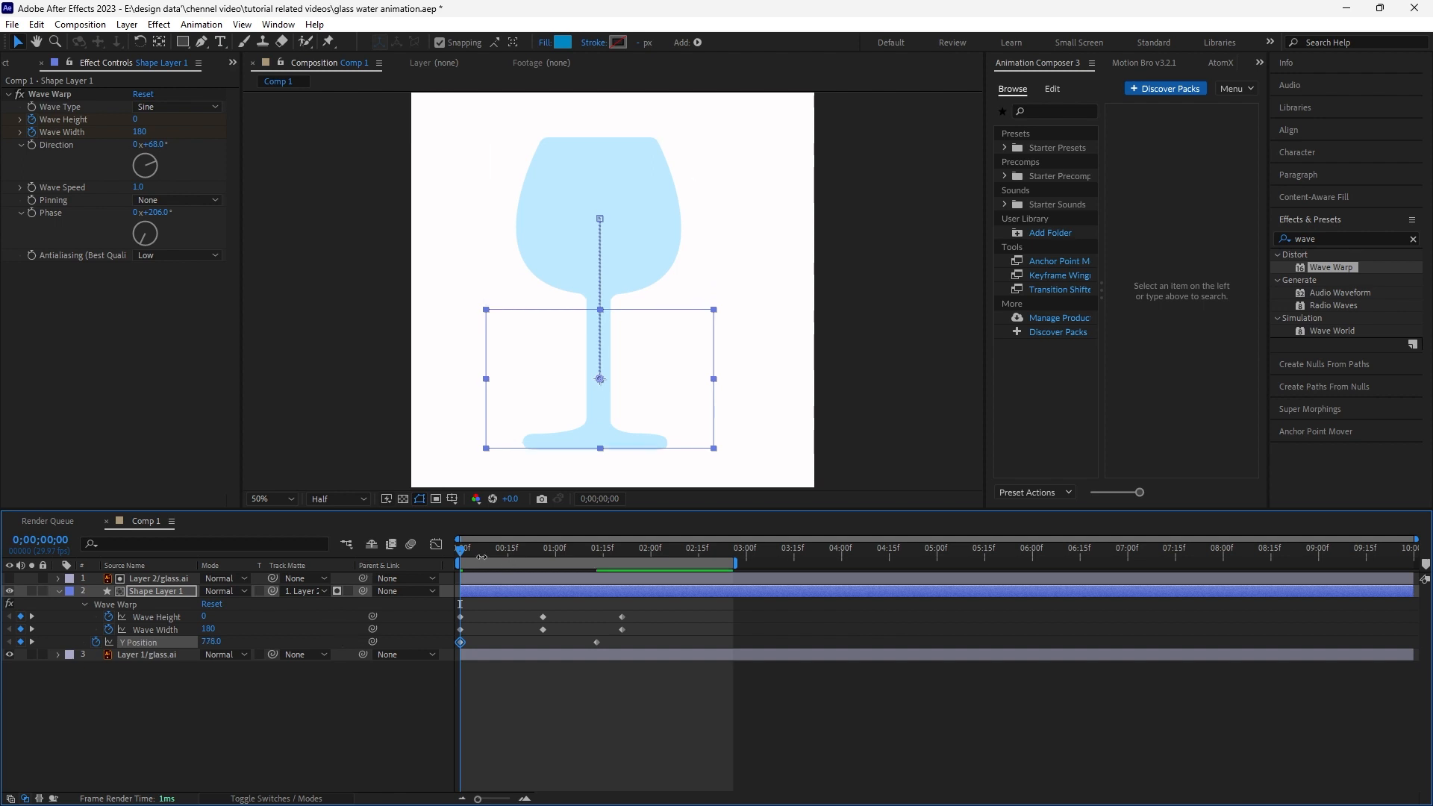
- Preview the filling animation again with the lower starting position
key(space)
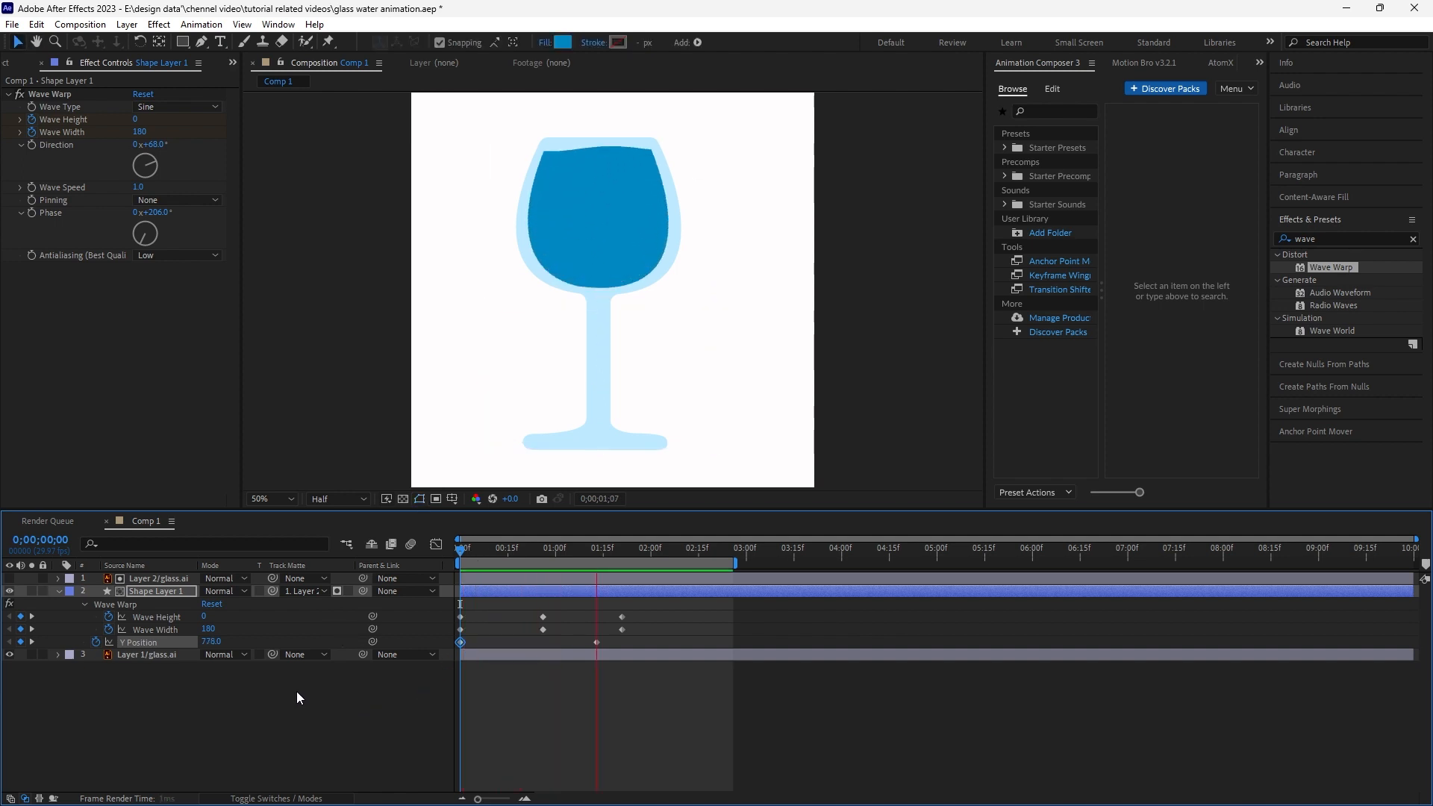
key(space)
drag(478, 576, 451, 578)
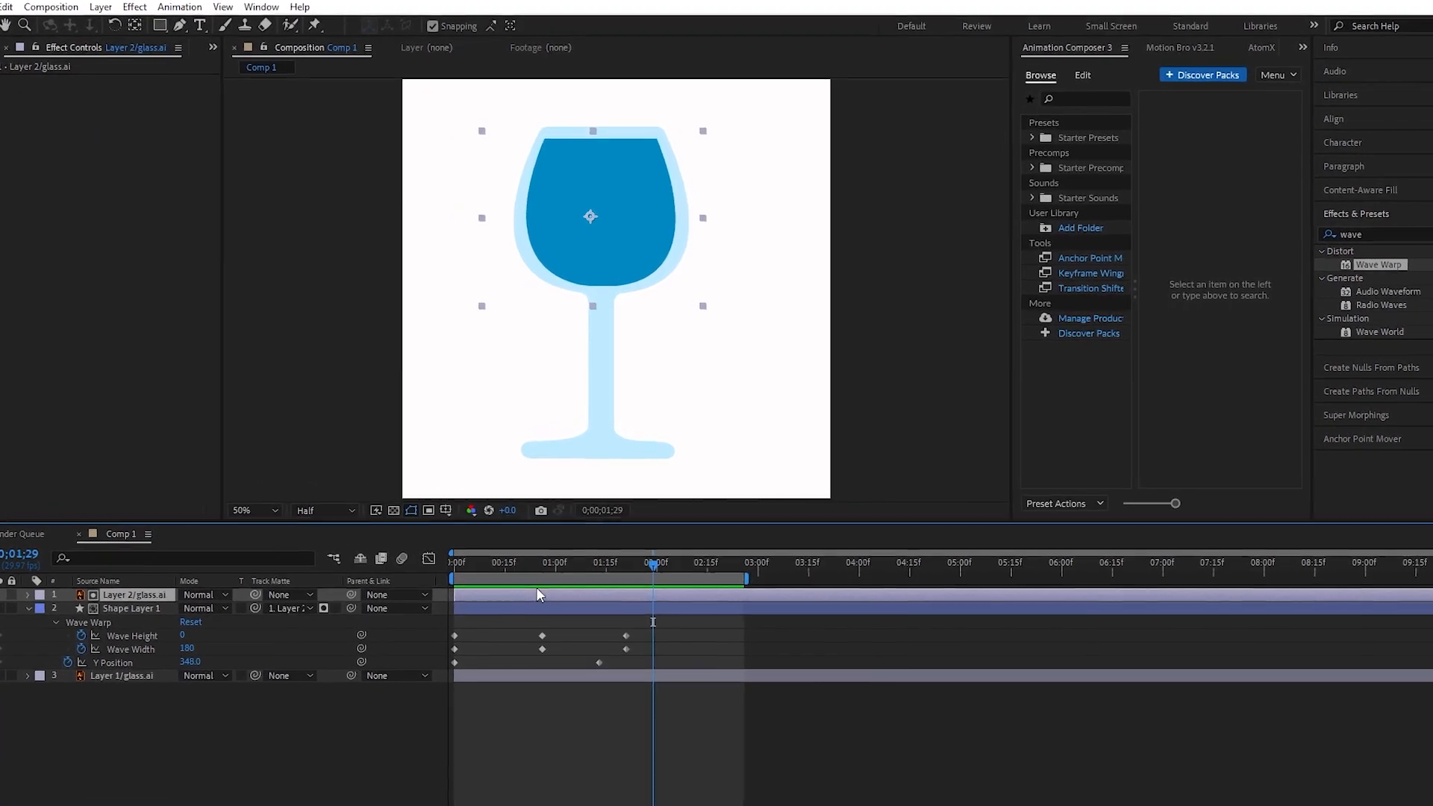
click(350, 744)
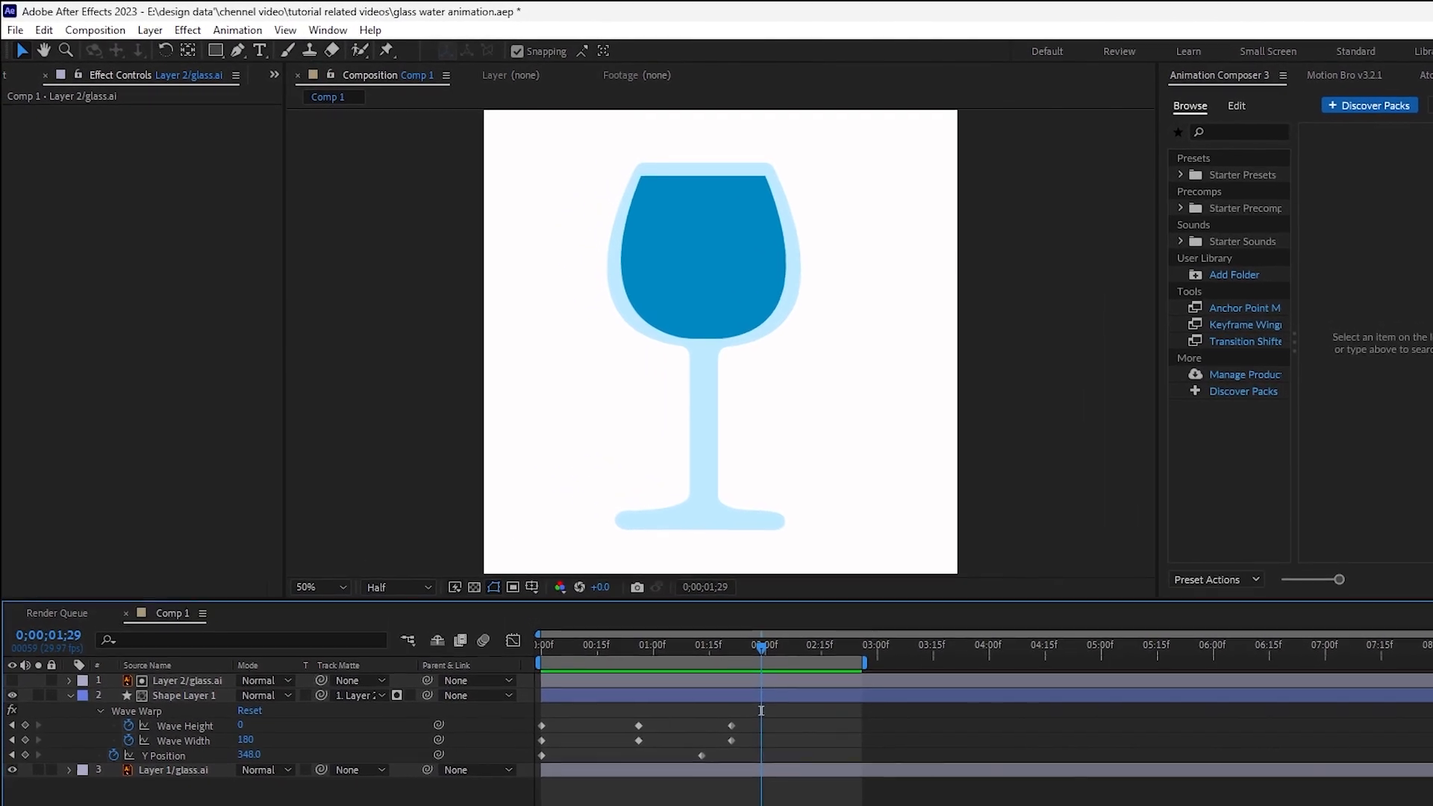
- Duplicate the water shape layer and set the duplicate's fill colour to 3CC6FF
click(171, 701)
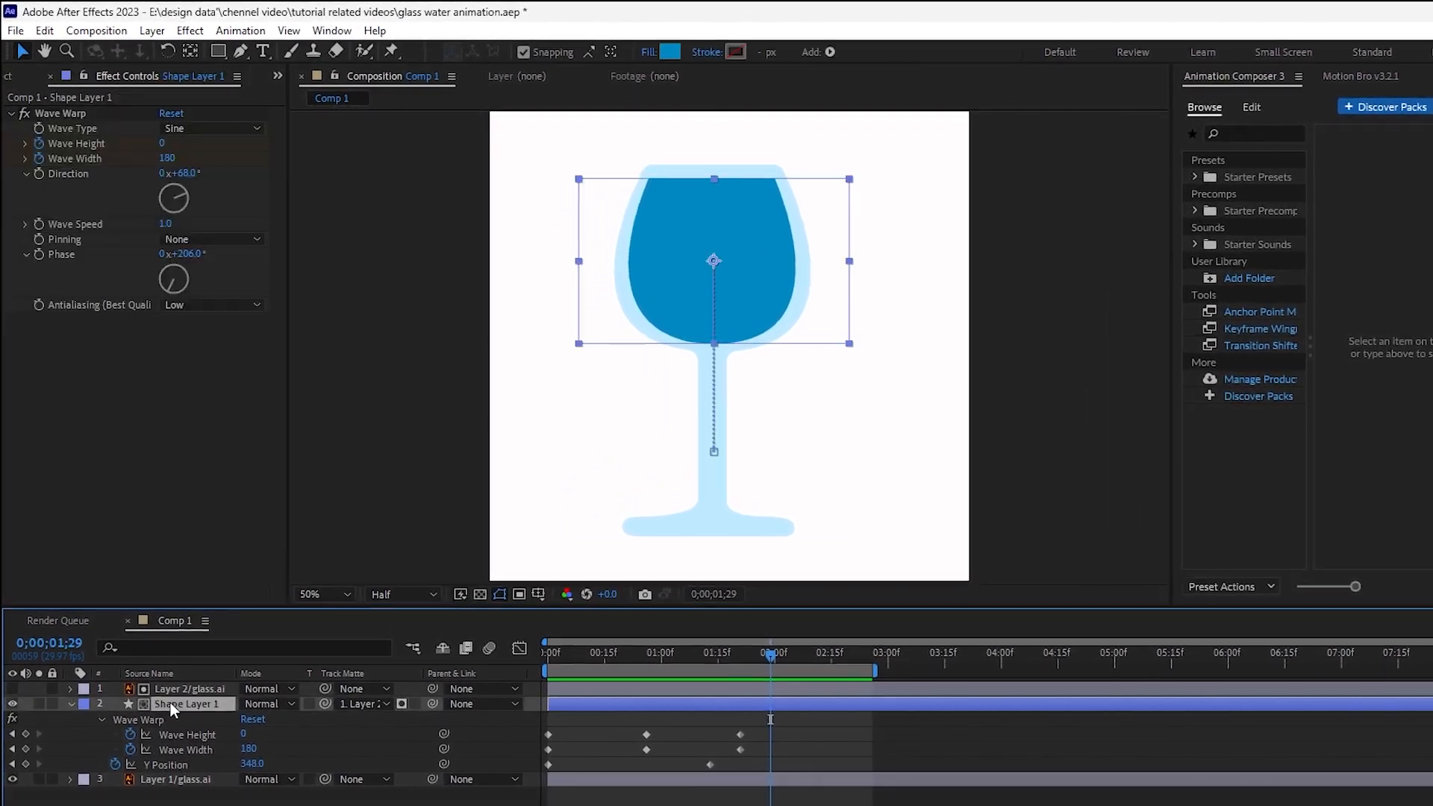
key(ctrl+d)
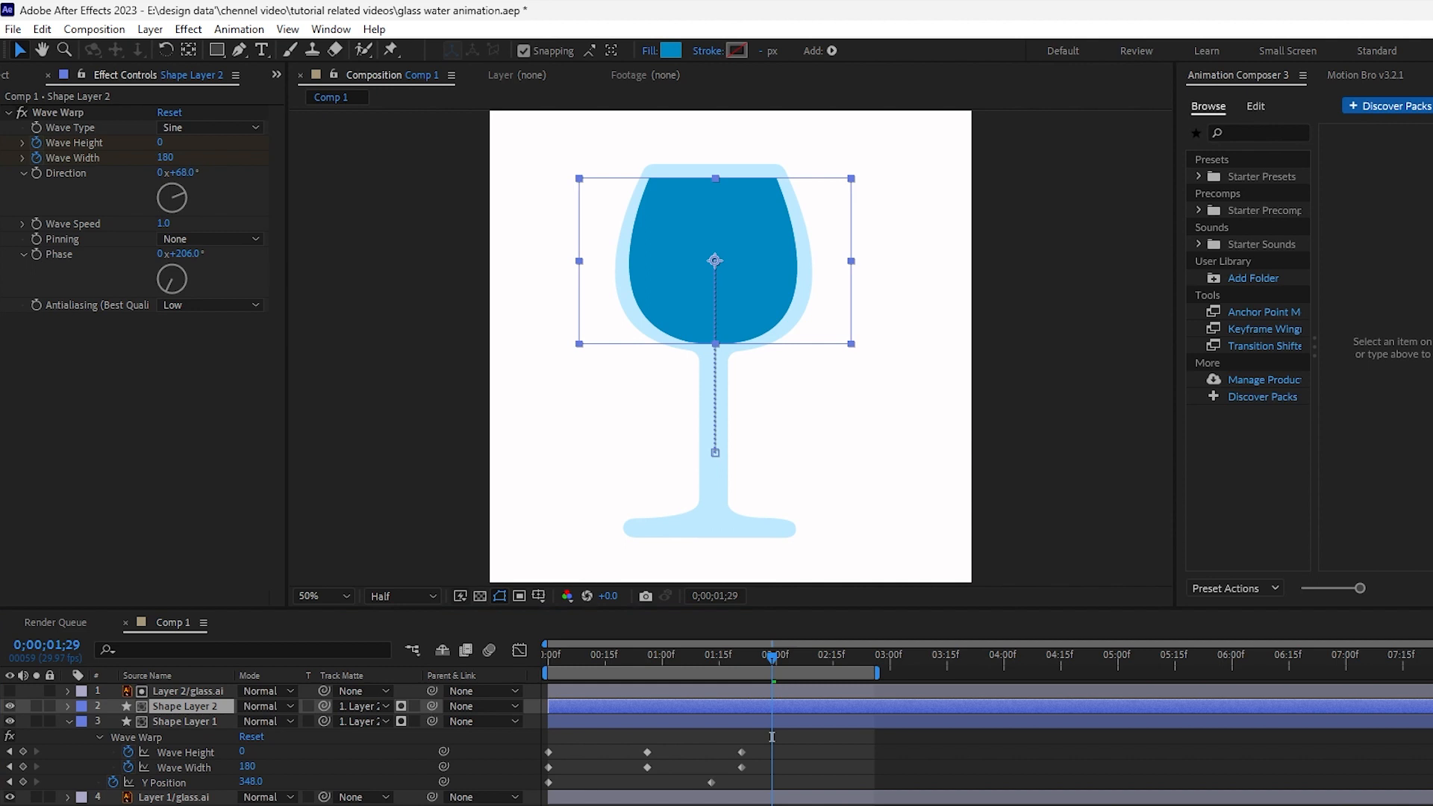
click(139, 708)
click(670, 50)
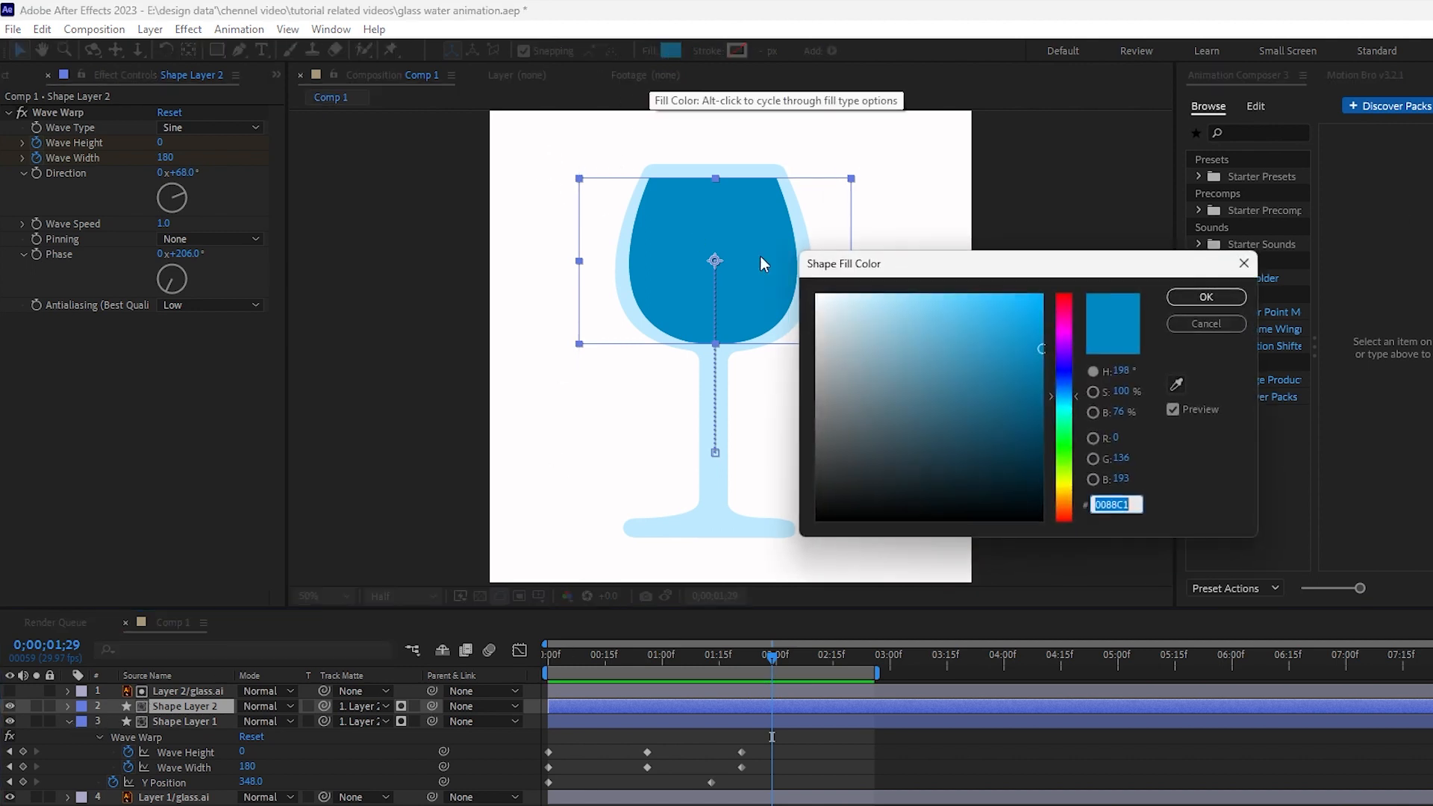
click(989, 294)
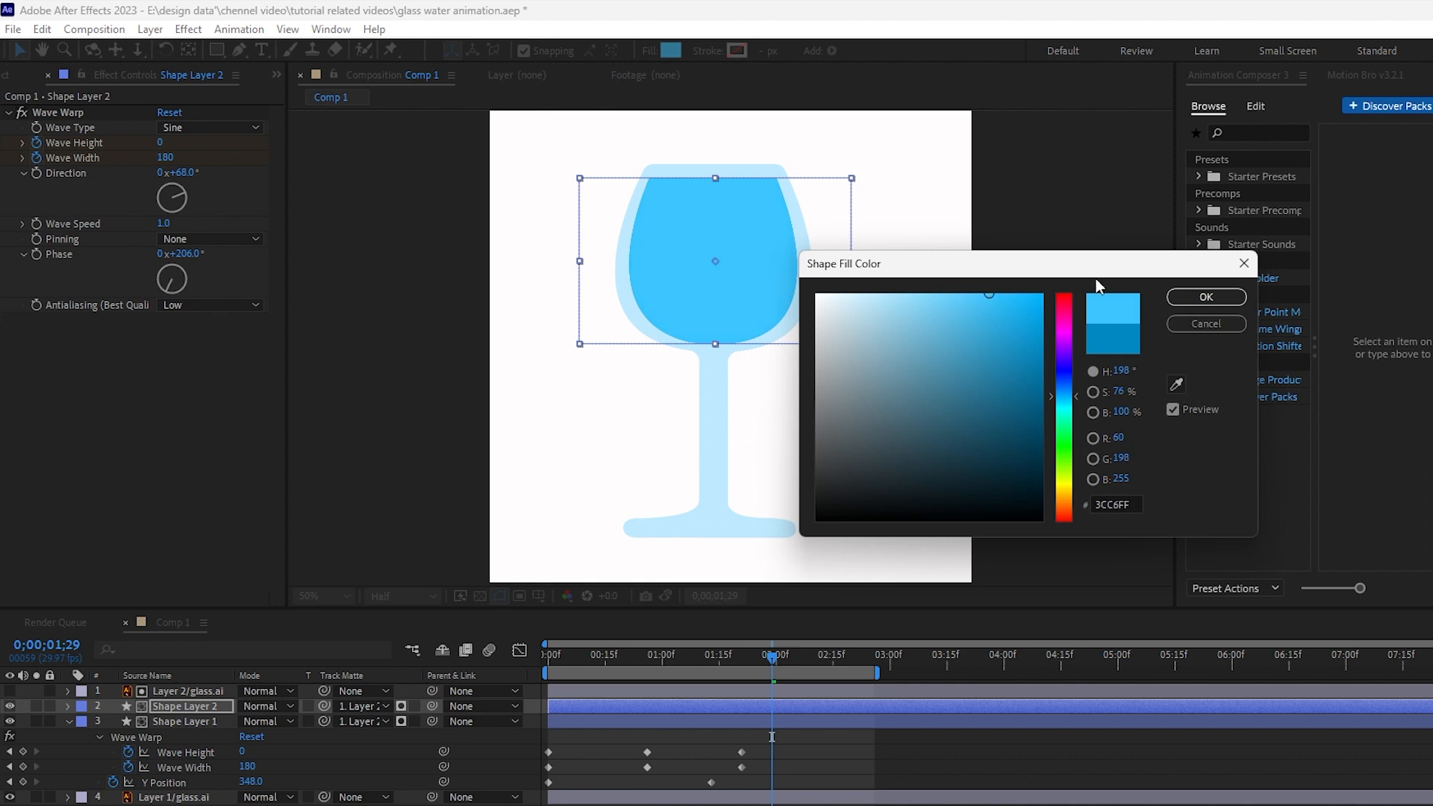
click(1206, 297)
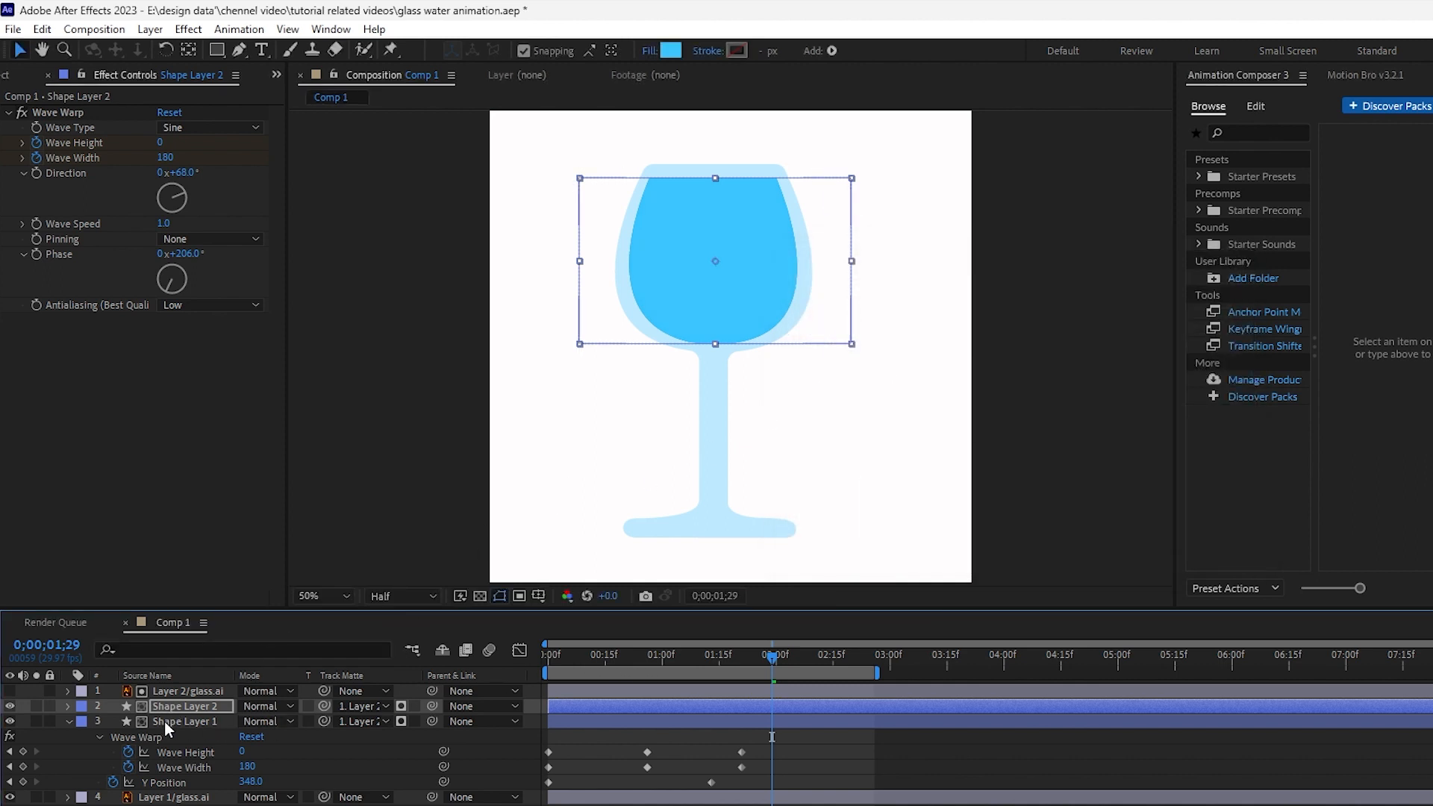
- Shift the duplicate water layer a few frames later in the timeline so its animation starts slightly after the original
drag(598, 704, 549, 658)
click(631, 660)
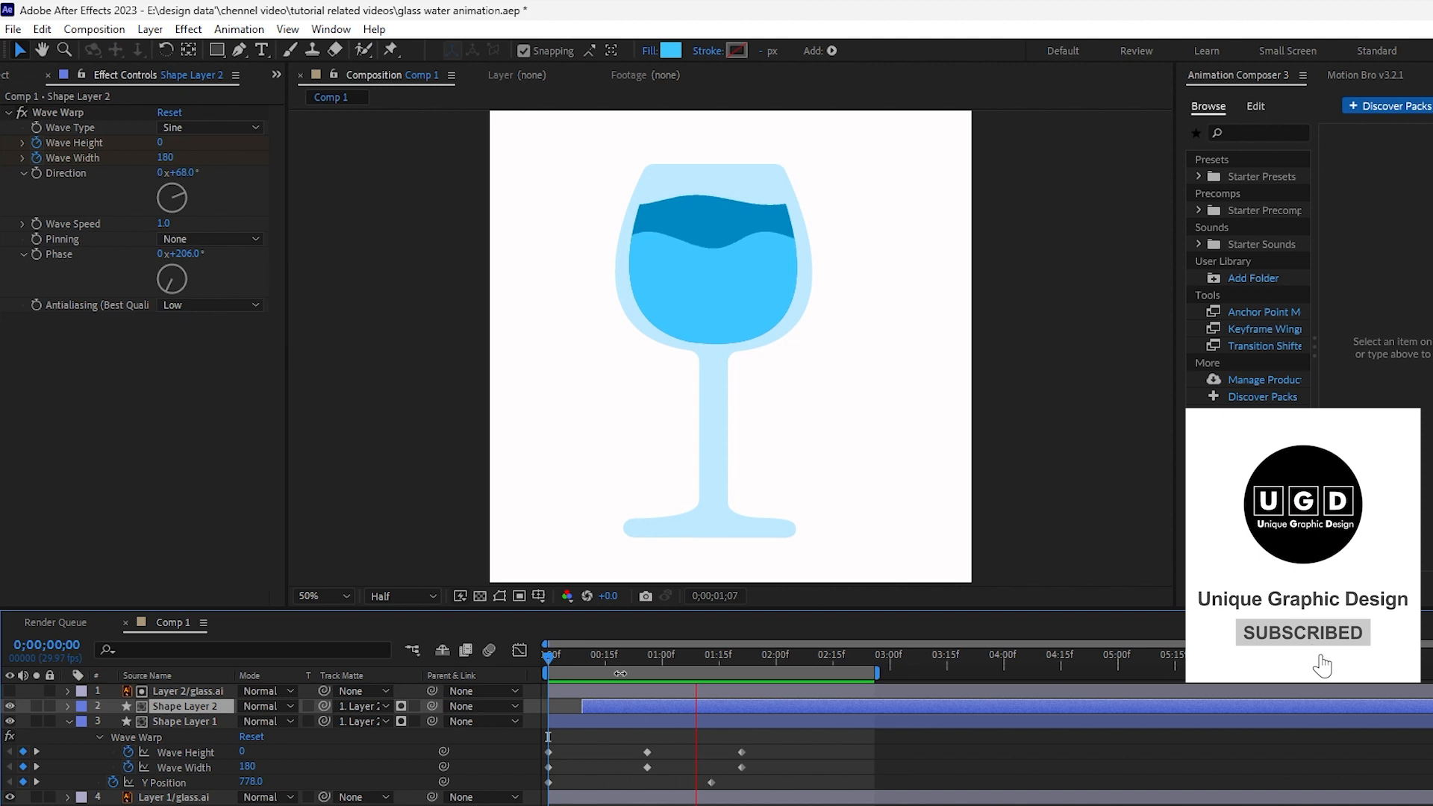
drag(623, 701, 603, 701)
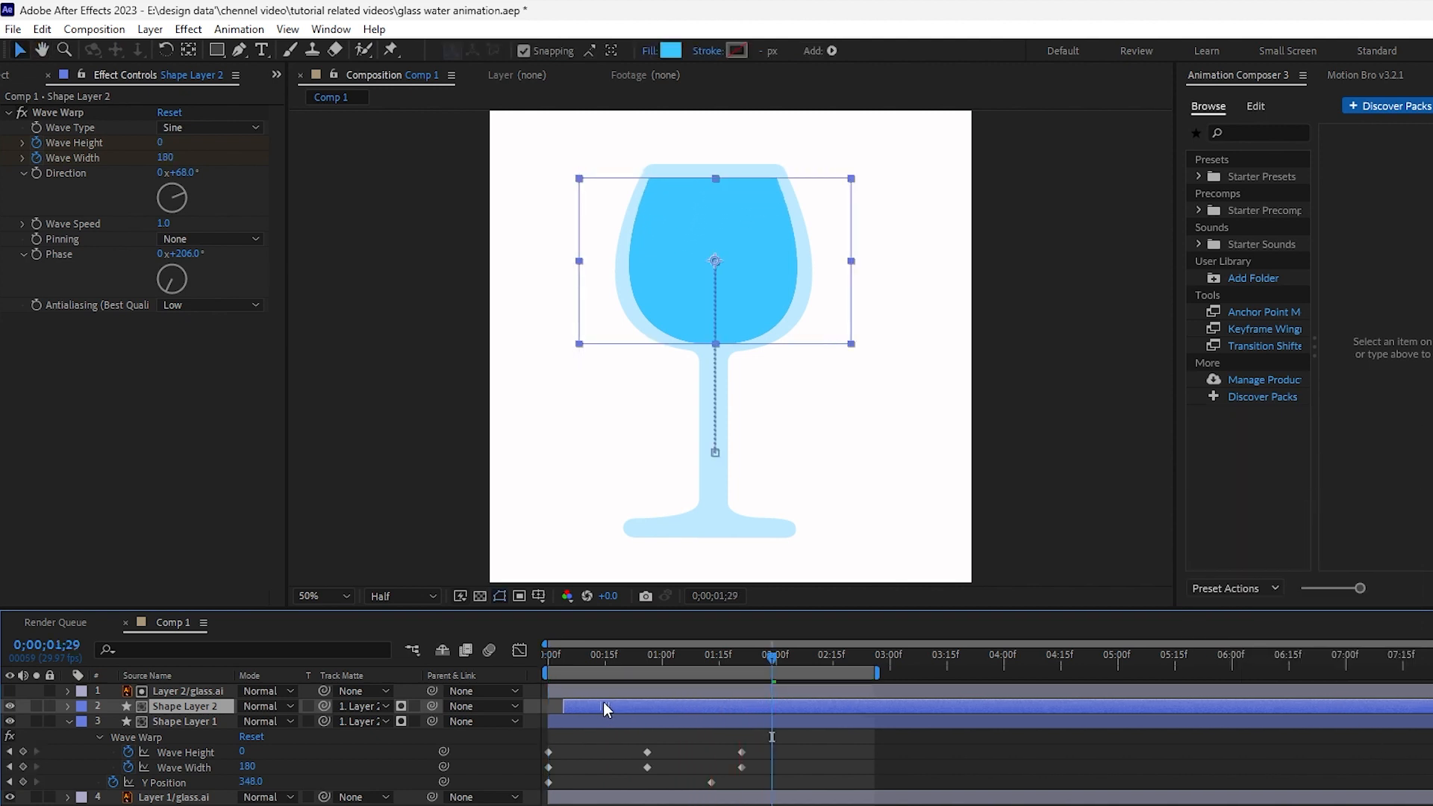
- Move the original water layer's first Y Position keyframe lower, to 874, at the start of the composition
click(186, 720)
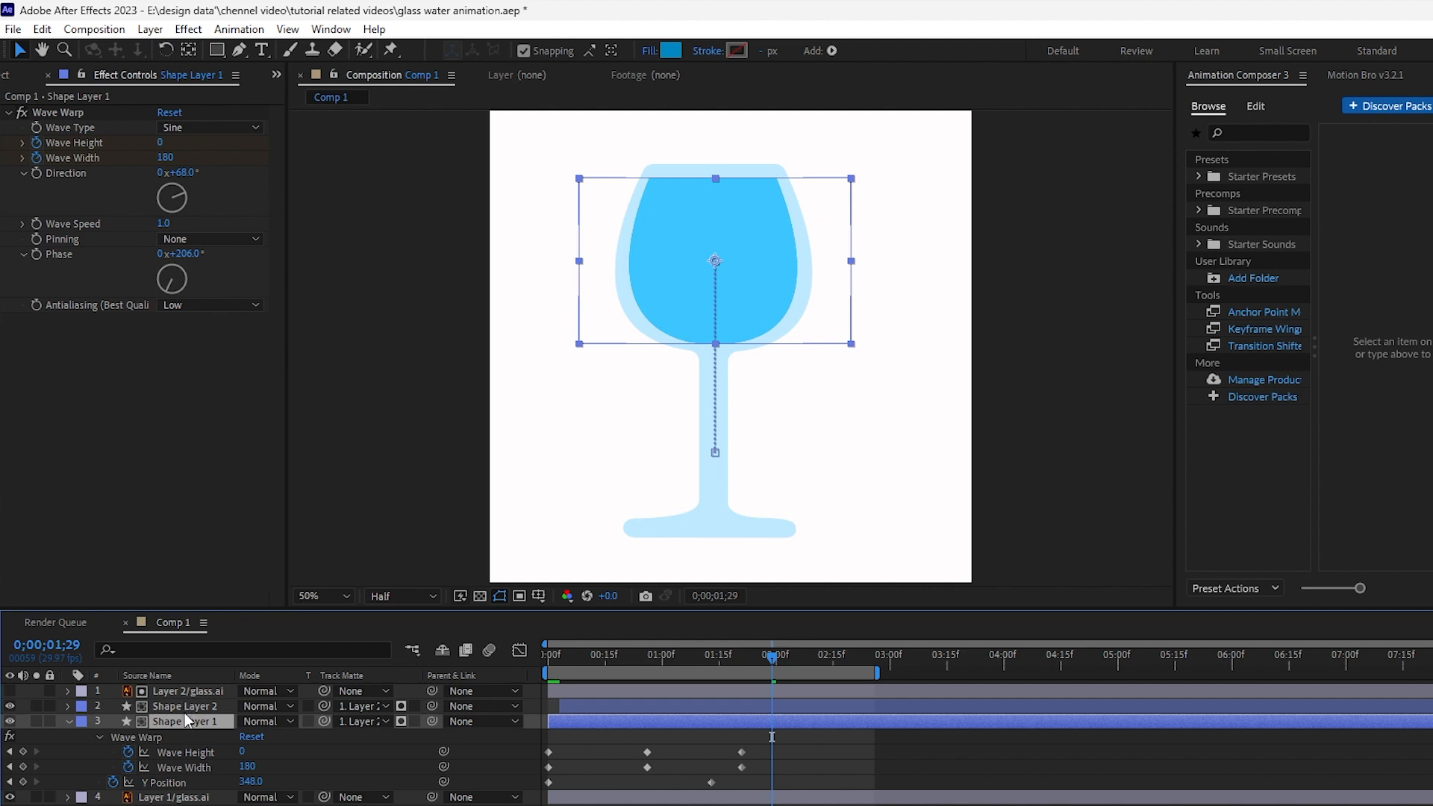
drag(651, 667, 618, 649)
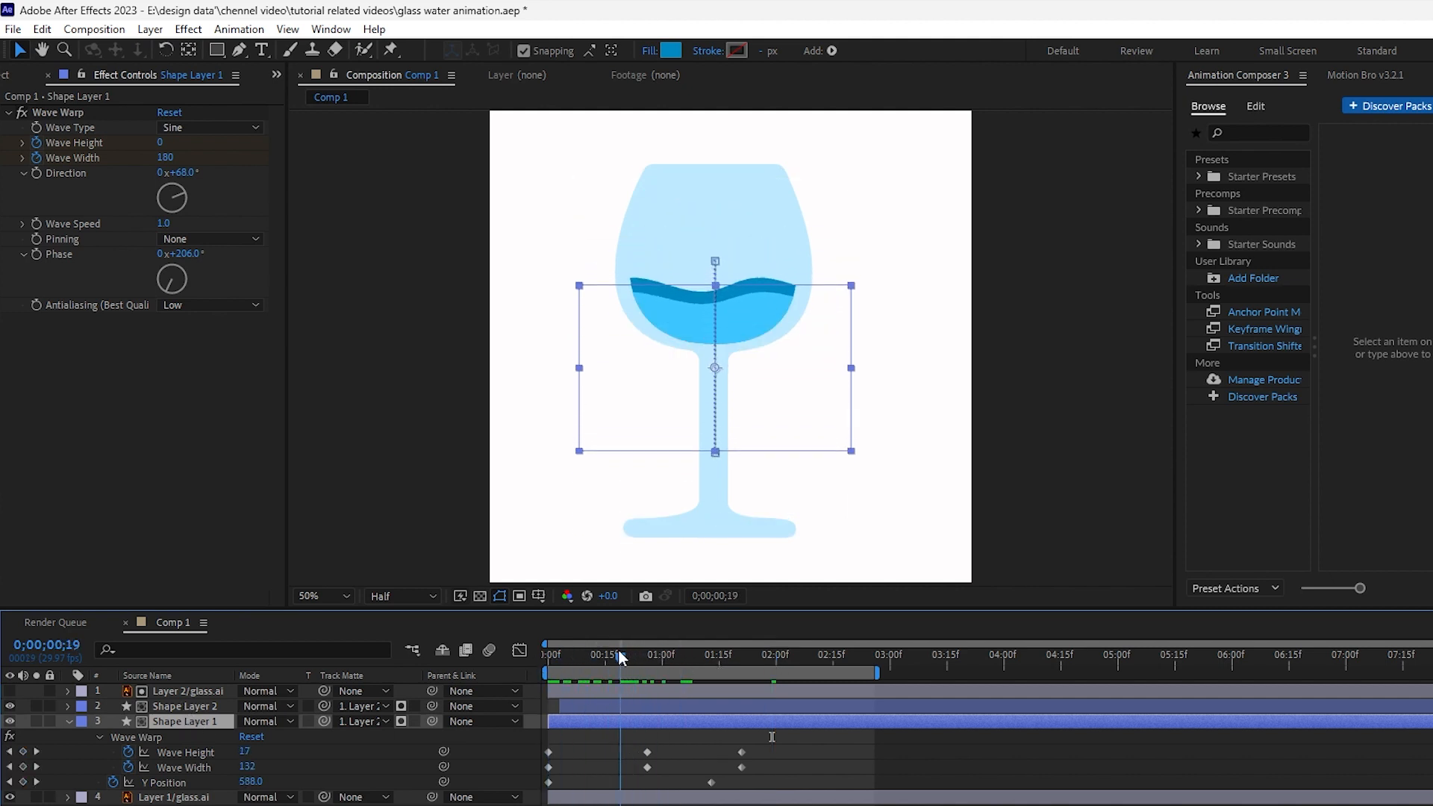
click(9, 721)
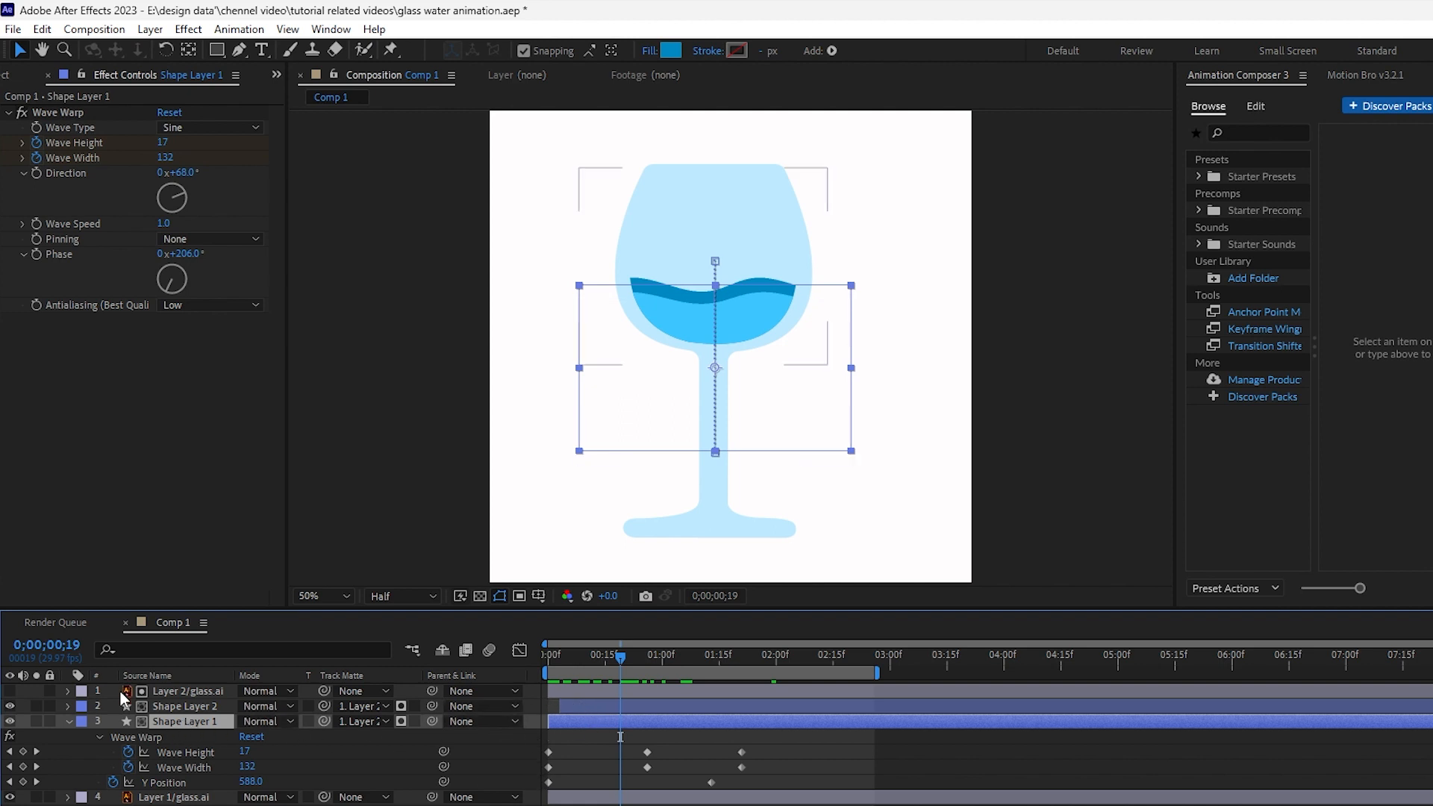
click(153, 782)
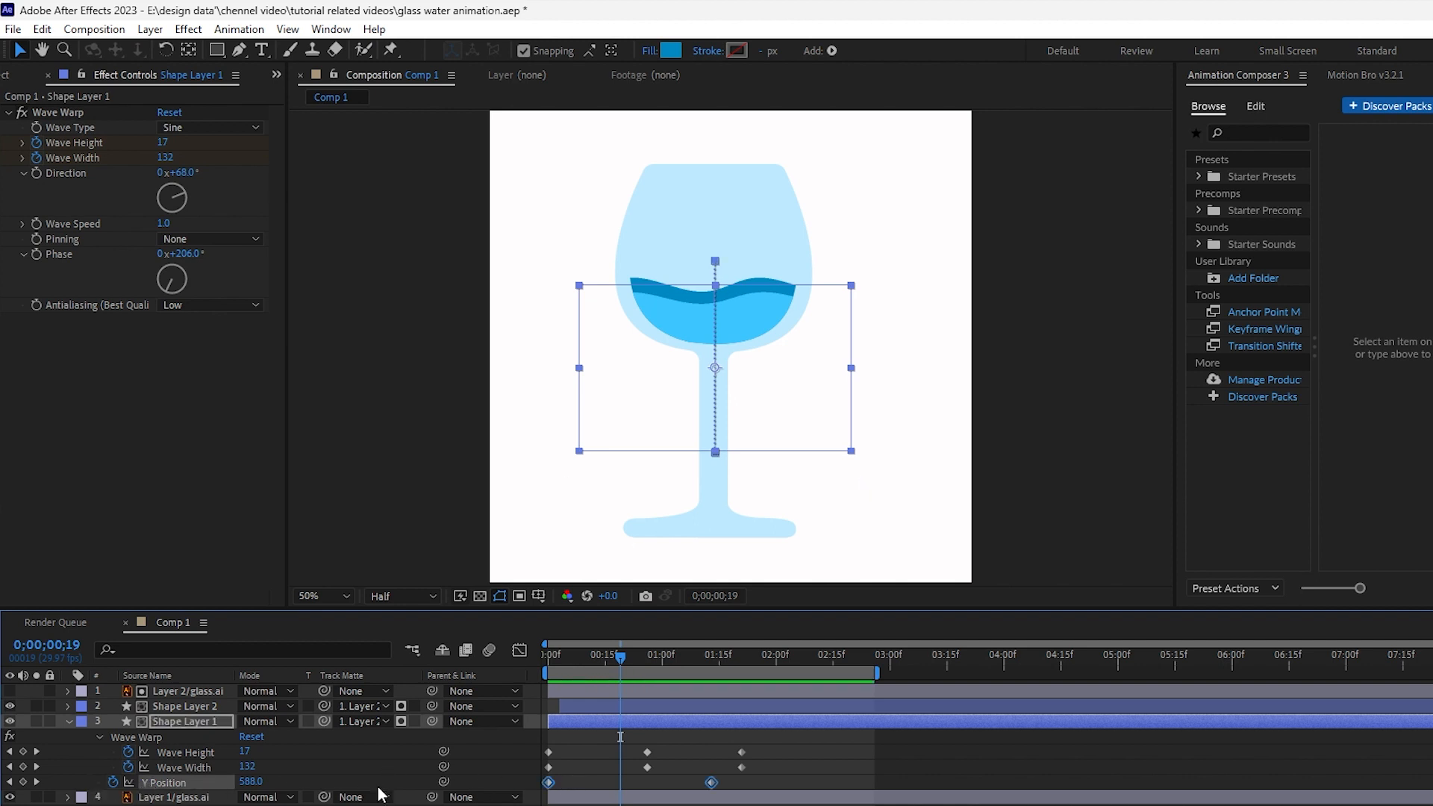
drag(574, 649, 533, 654)
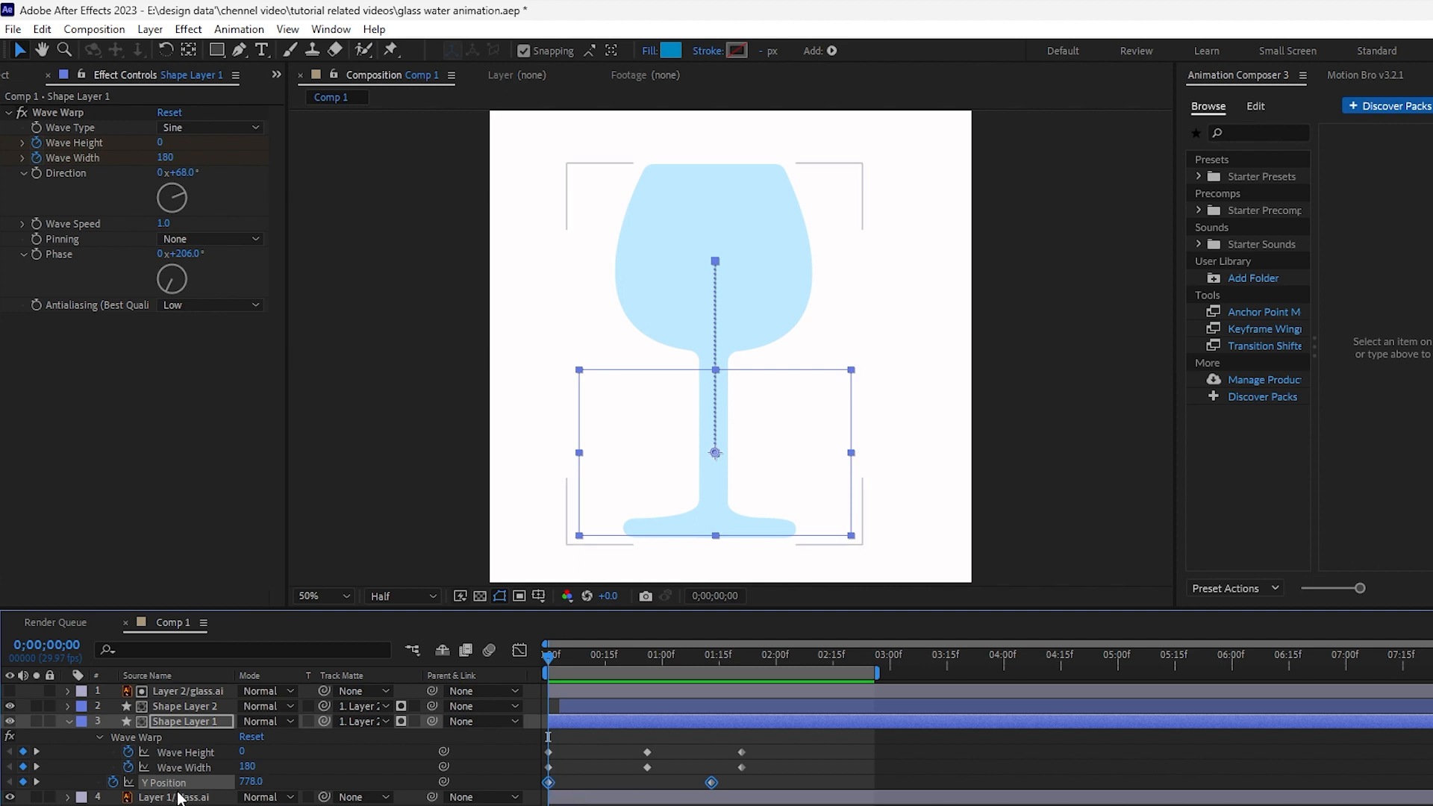
click(515, 779)
click(549, 783)
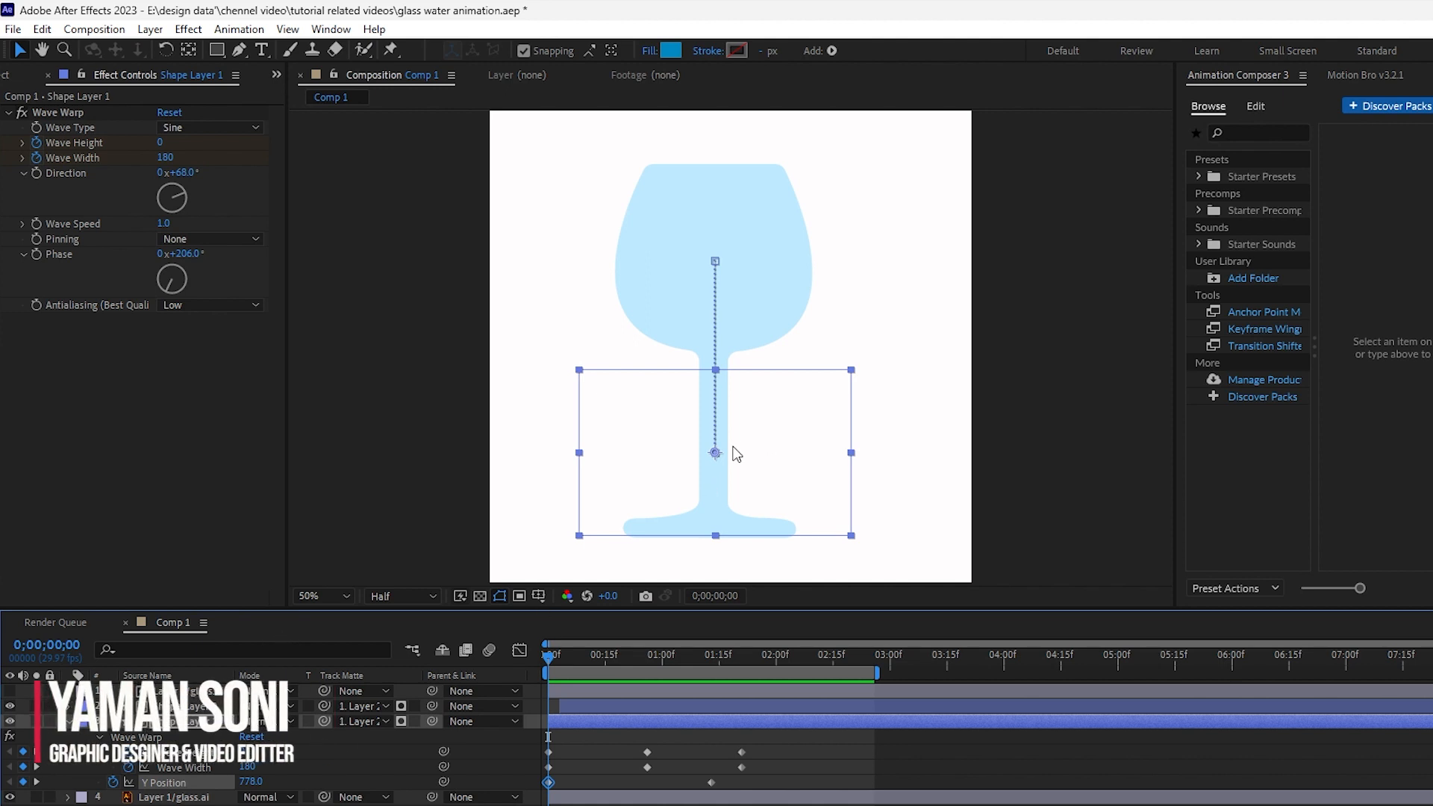
drag(714, 454, 714, 496)
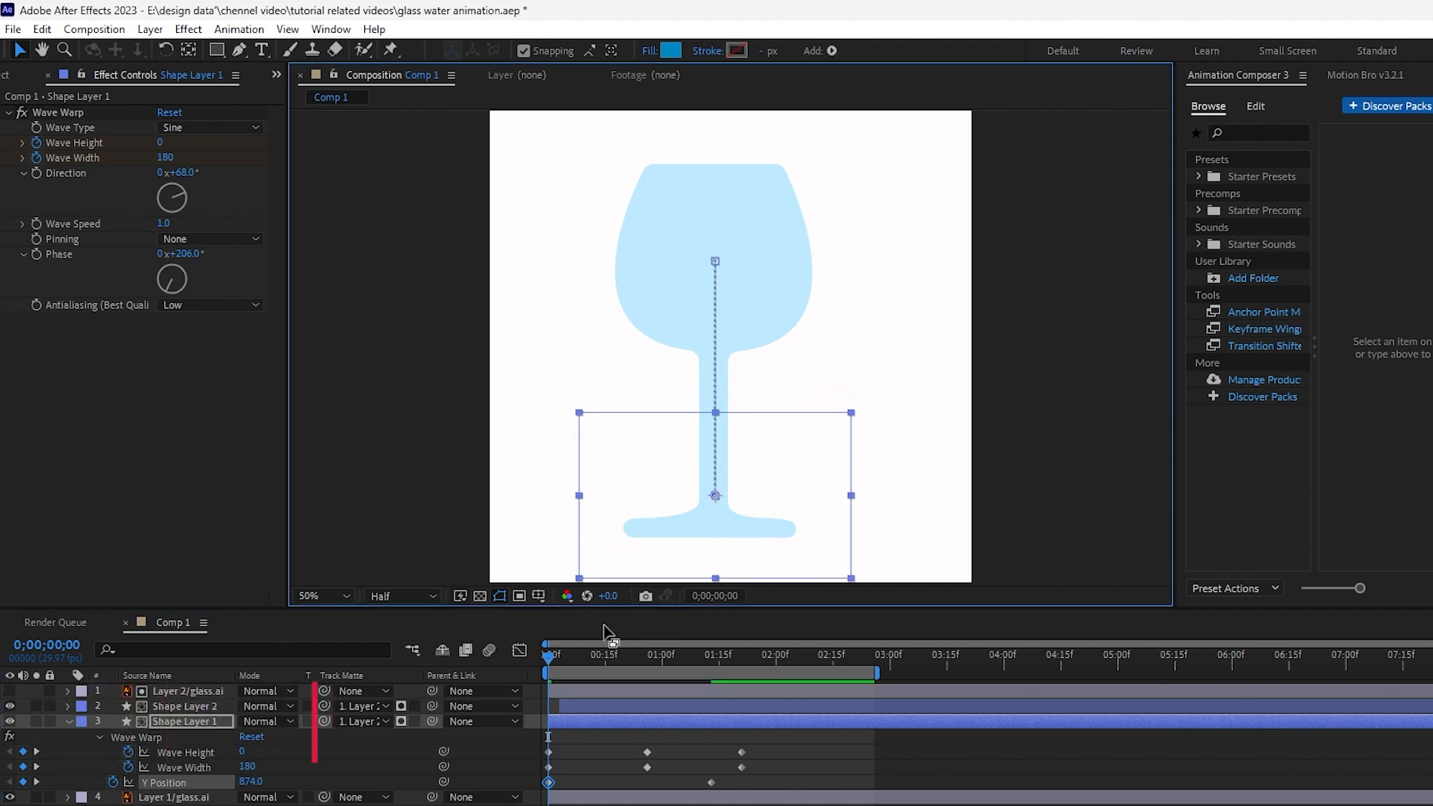
- Preview the filling animation of both water layers
key(space)
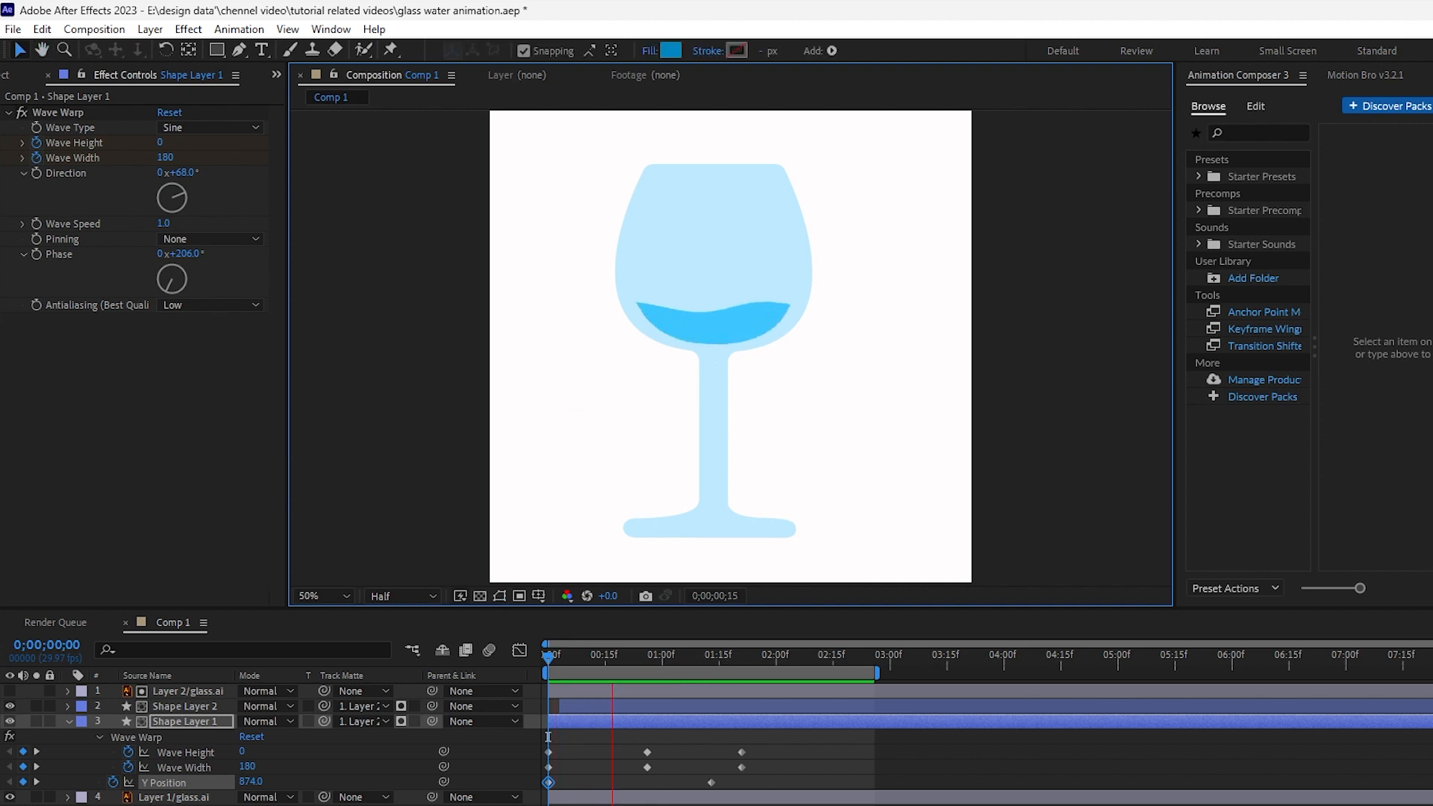
key(space)
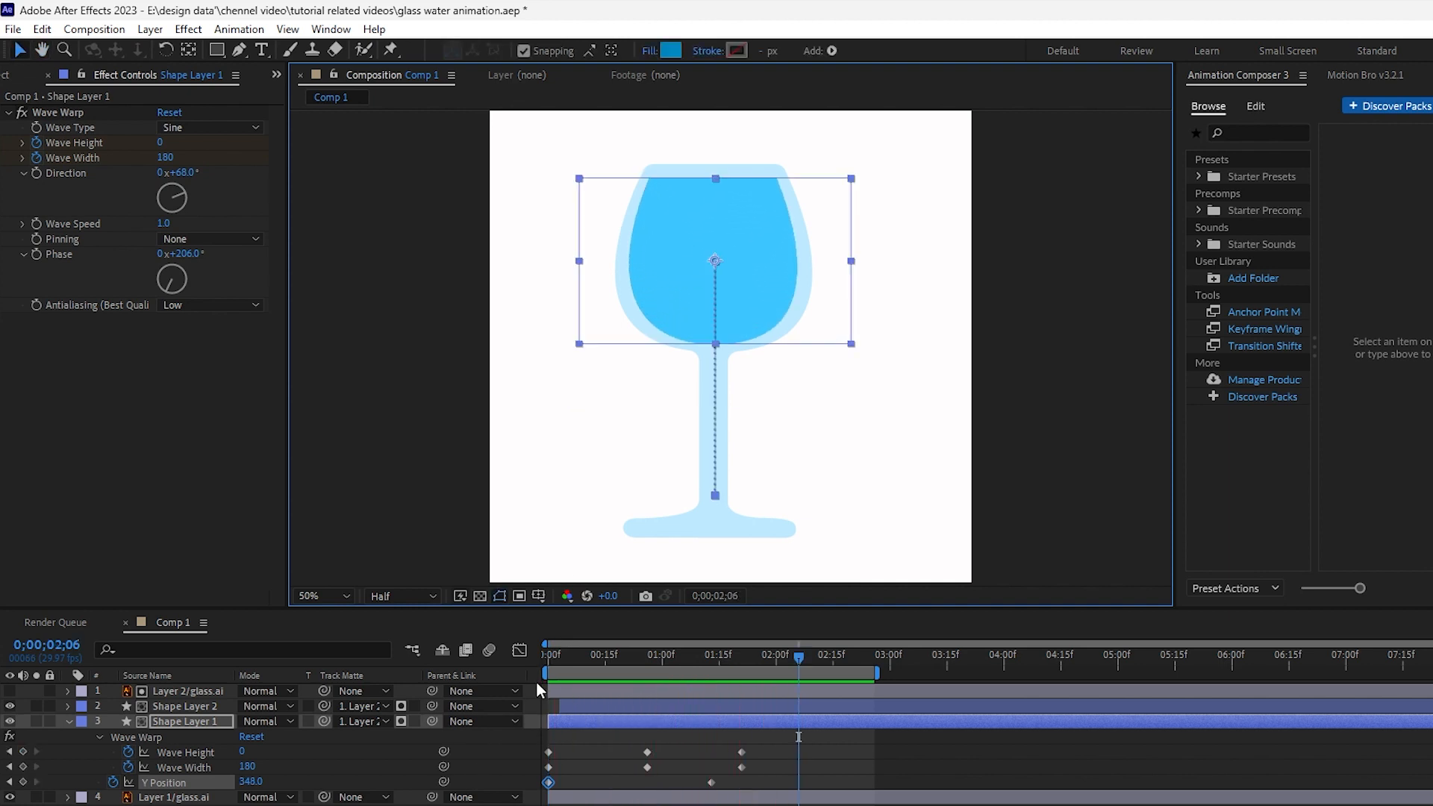
key(space)
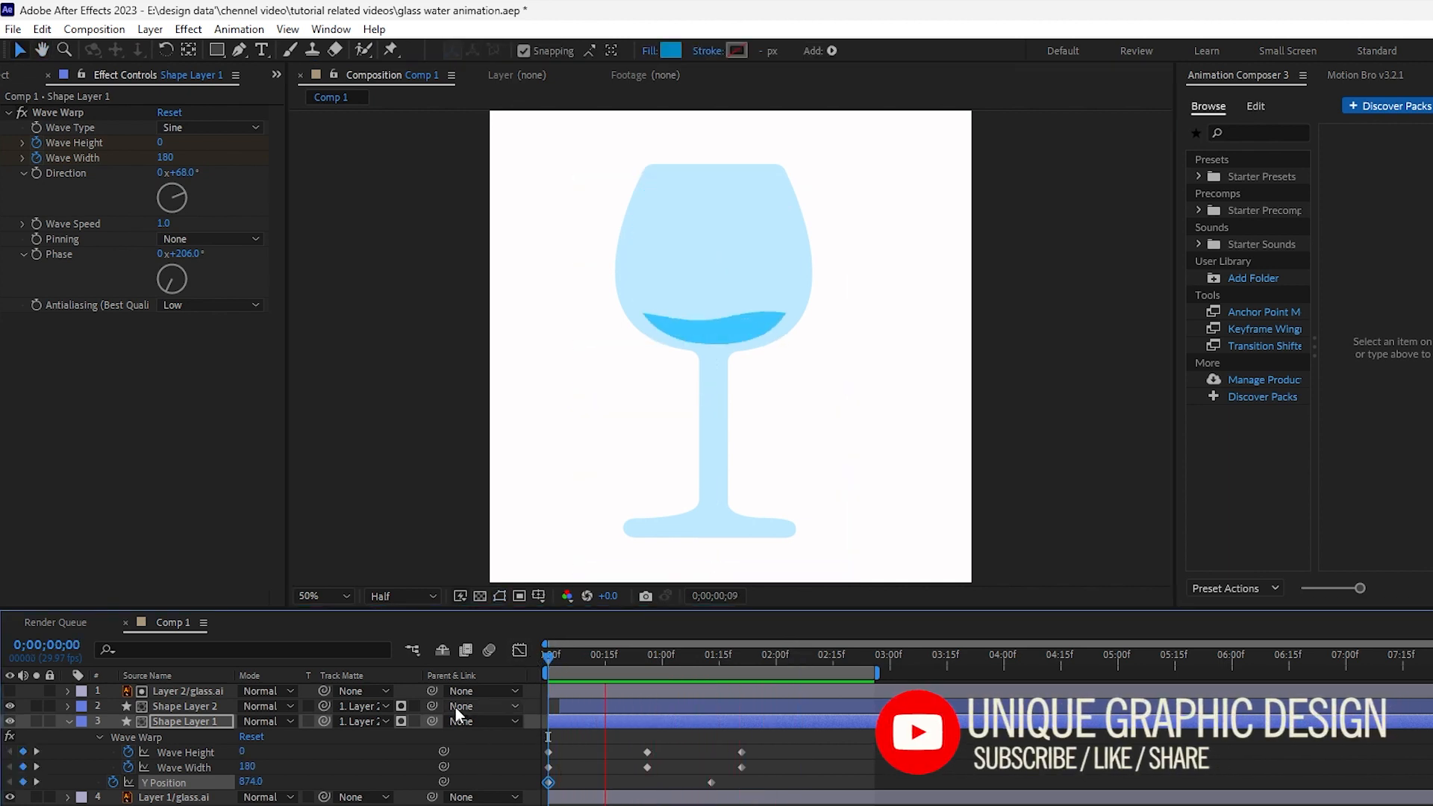
key(space)
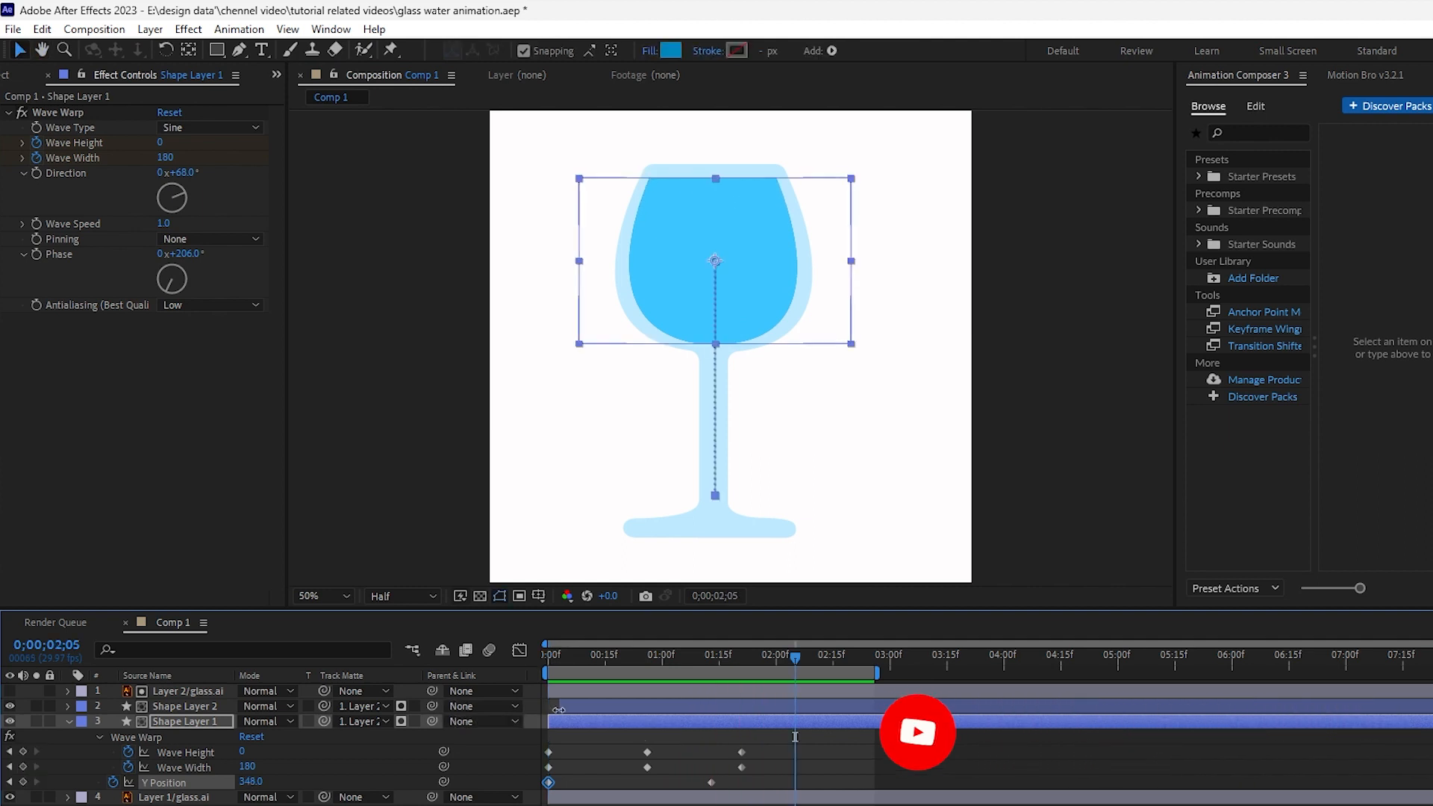
- Reveal the duplicate water layer's keyframes and nudge its final wave and position keyframes slightly earlier
click(606, 661)
drag(606, 661, 715, 647)
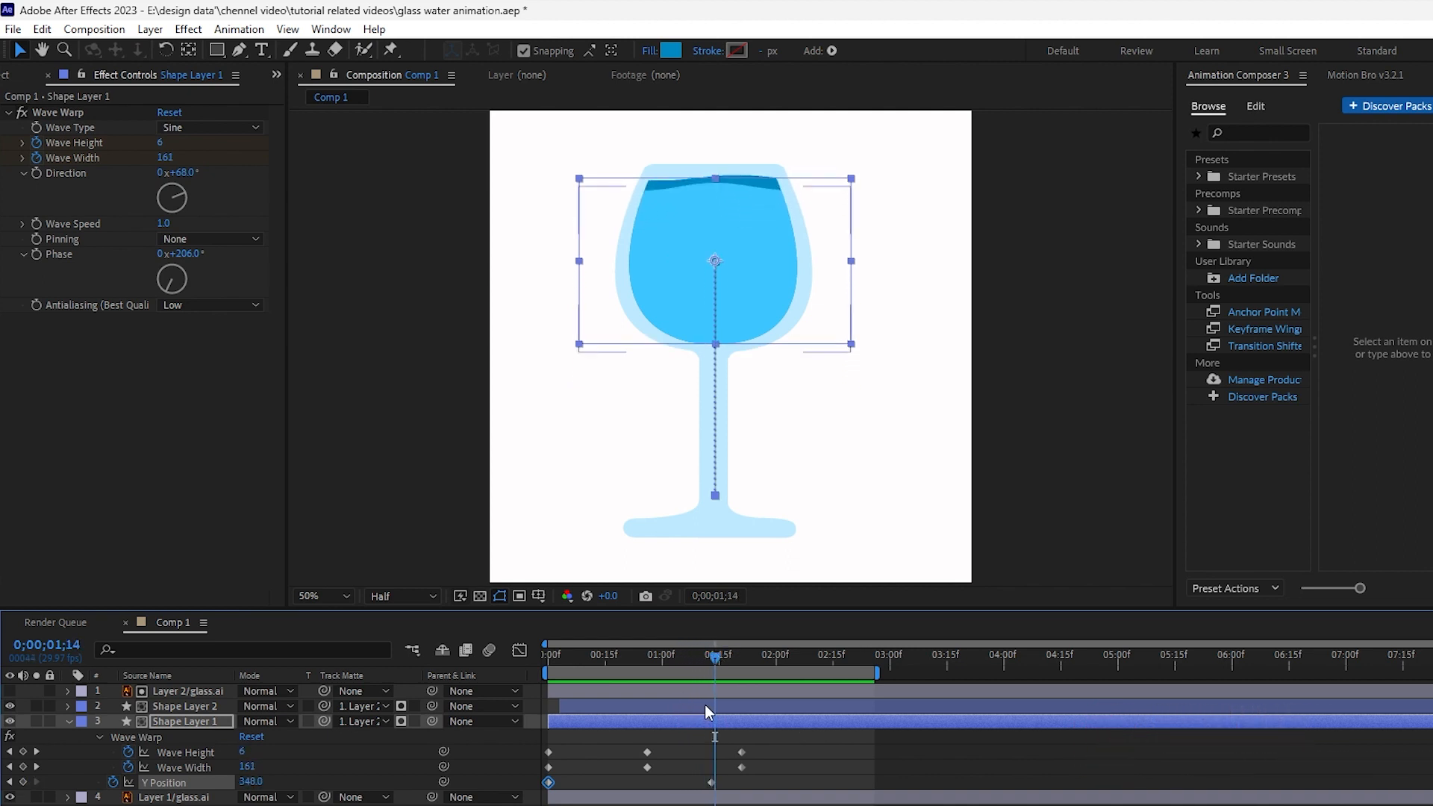
click(196, 707)
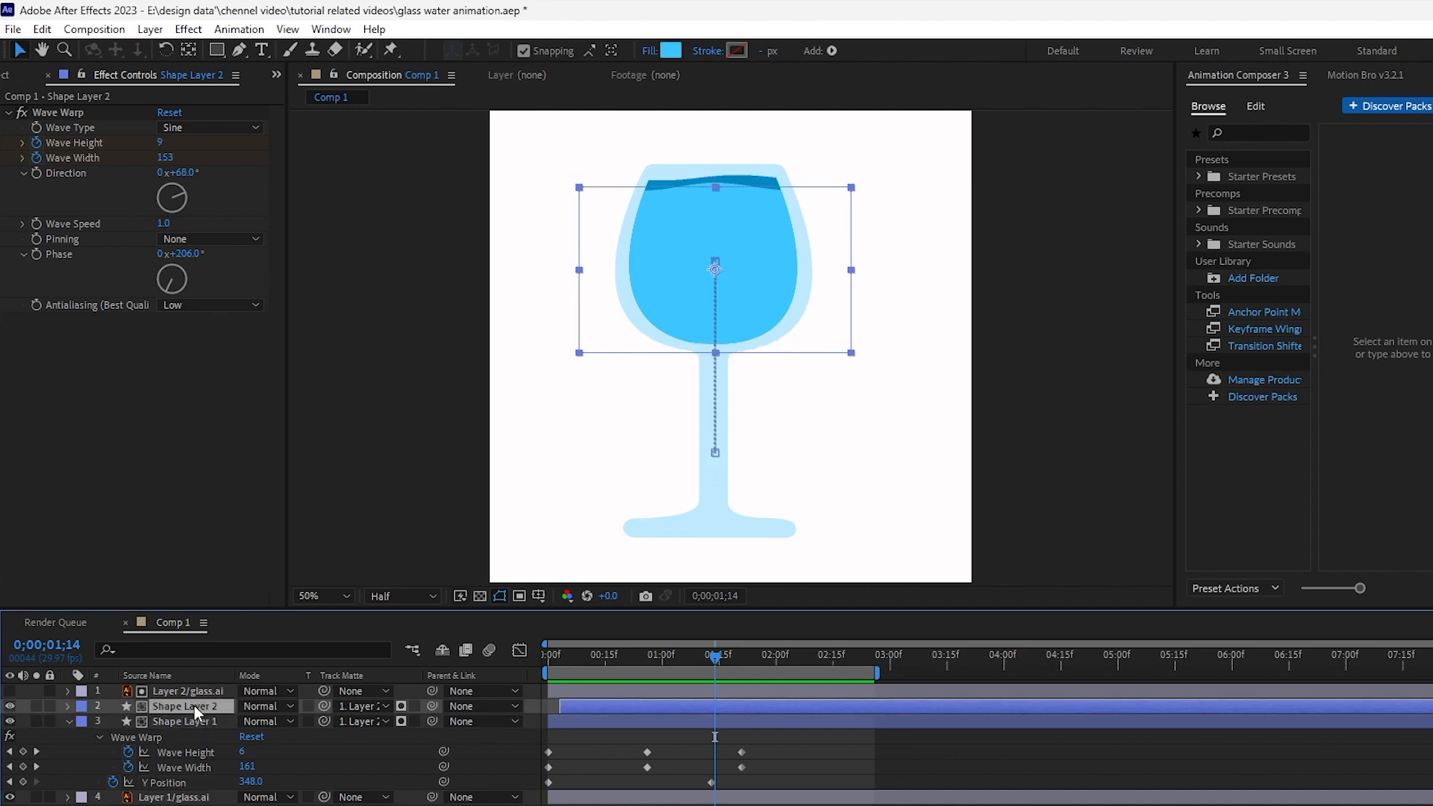
key(u)
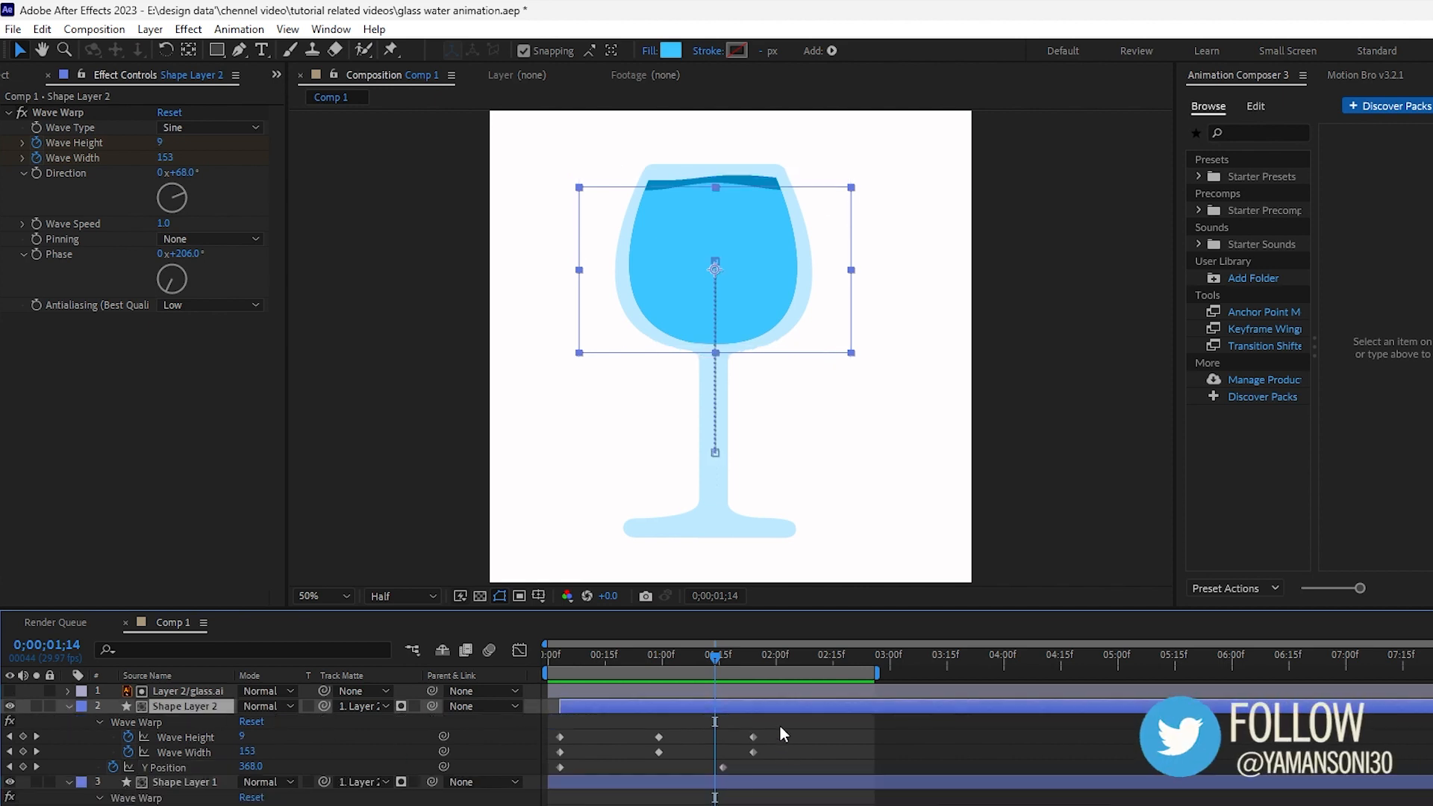
drag(778, 728, 719, 769)
drag(707, 657, 761, 664)
click(719, 740)
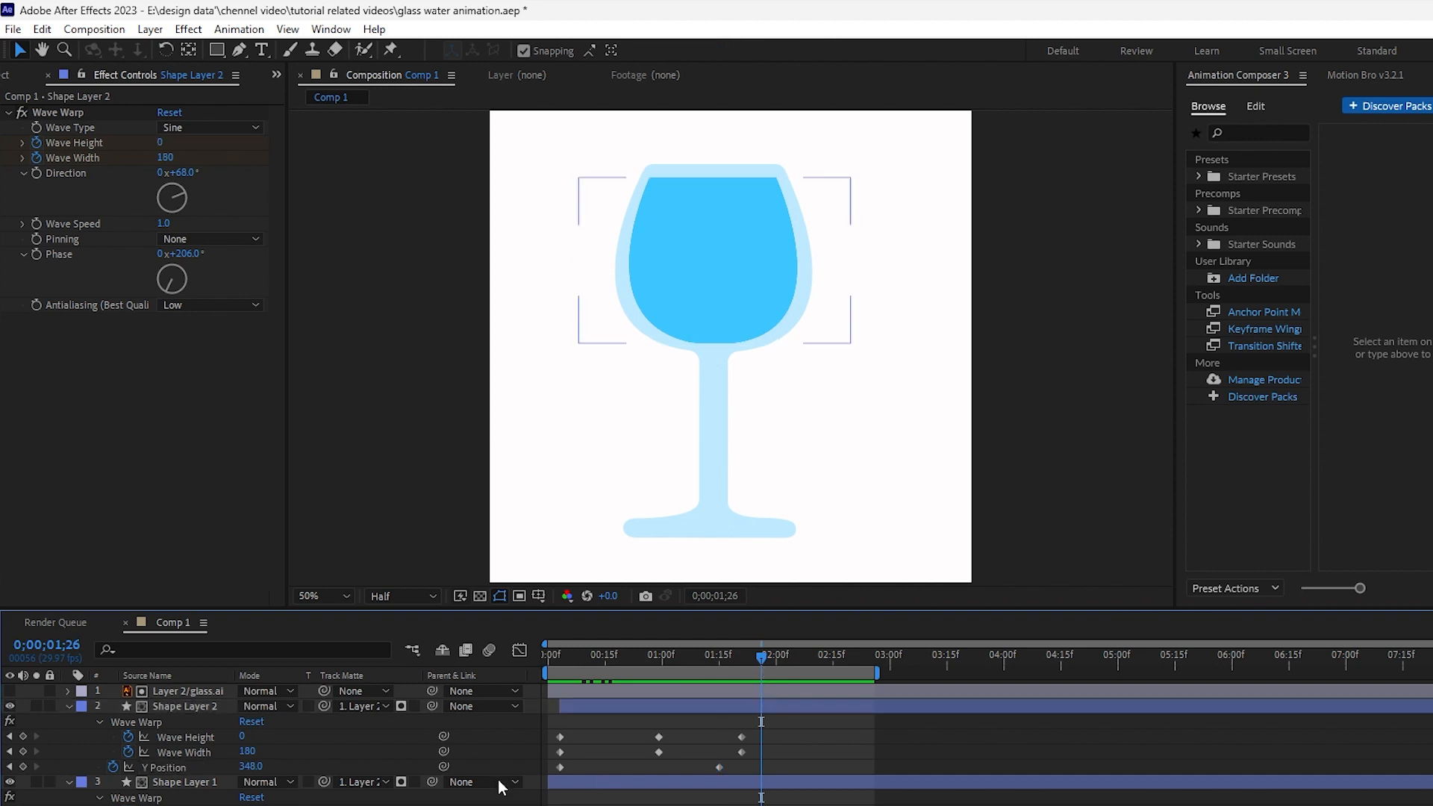
- Preview the two-layer water filling animation from the start and collapse the duplicate layer's properties
drag(758, 657, 535, 656)
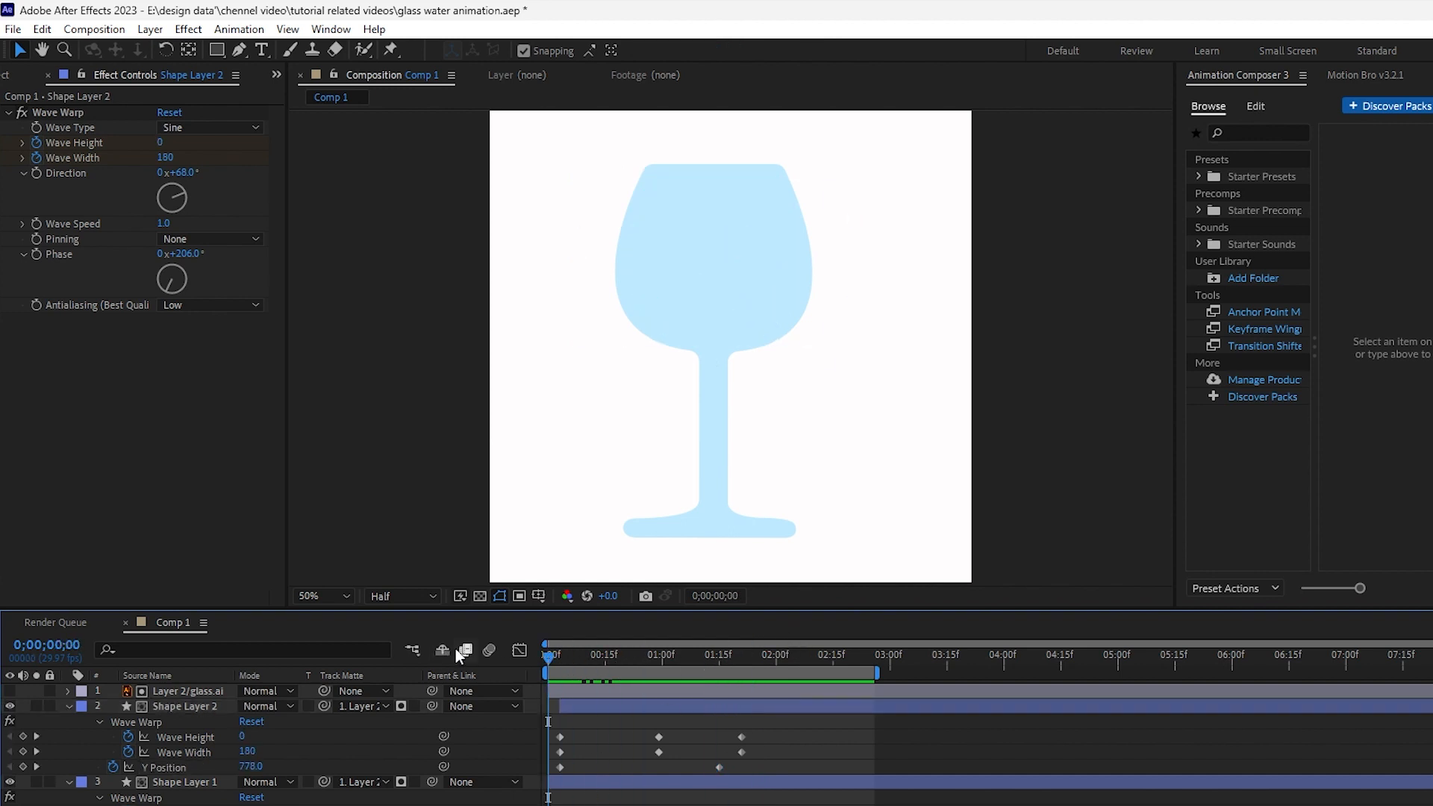
key(space)
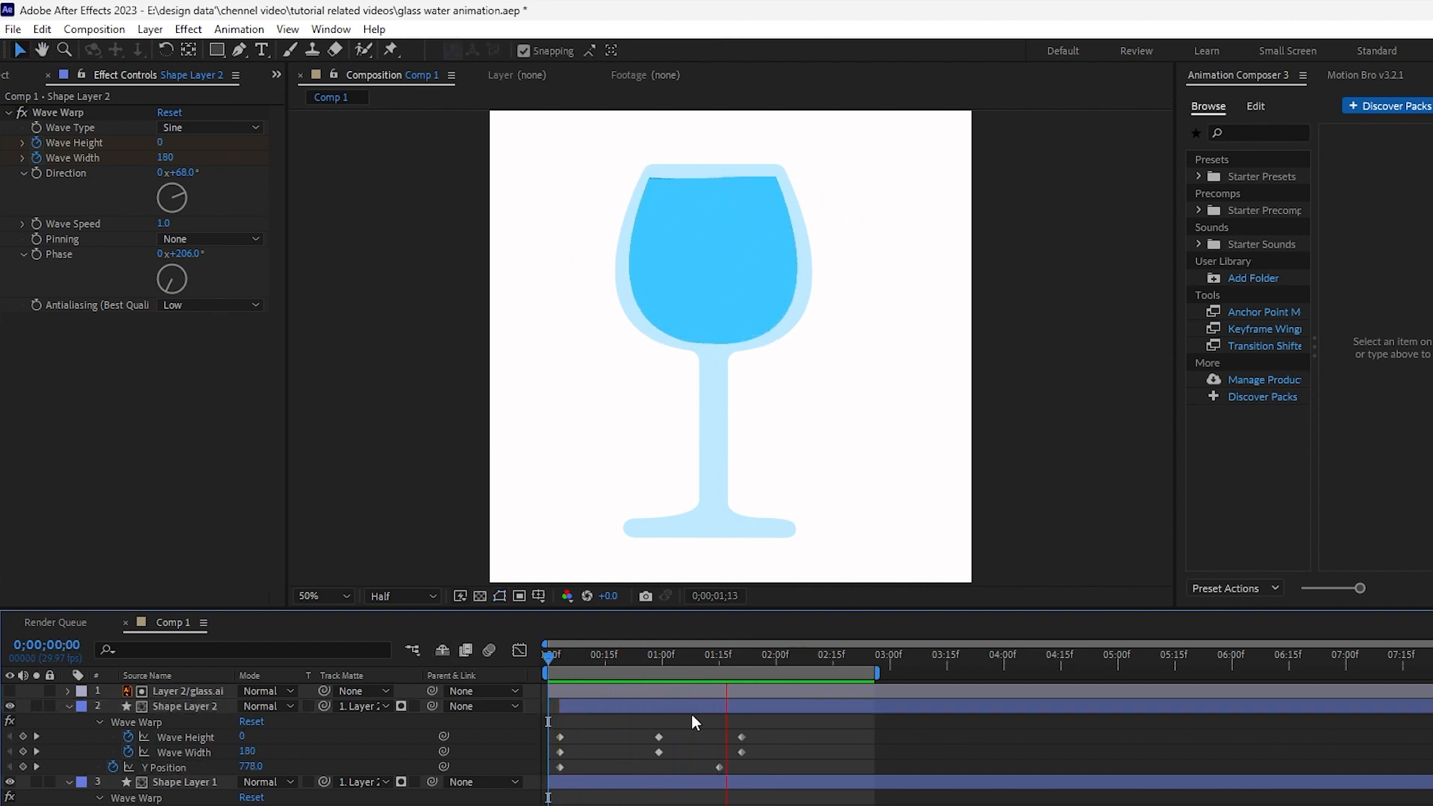
key(space)
key(space)
key(space)
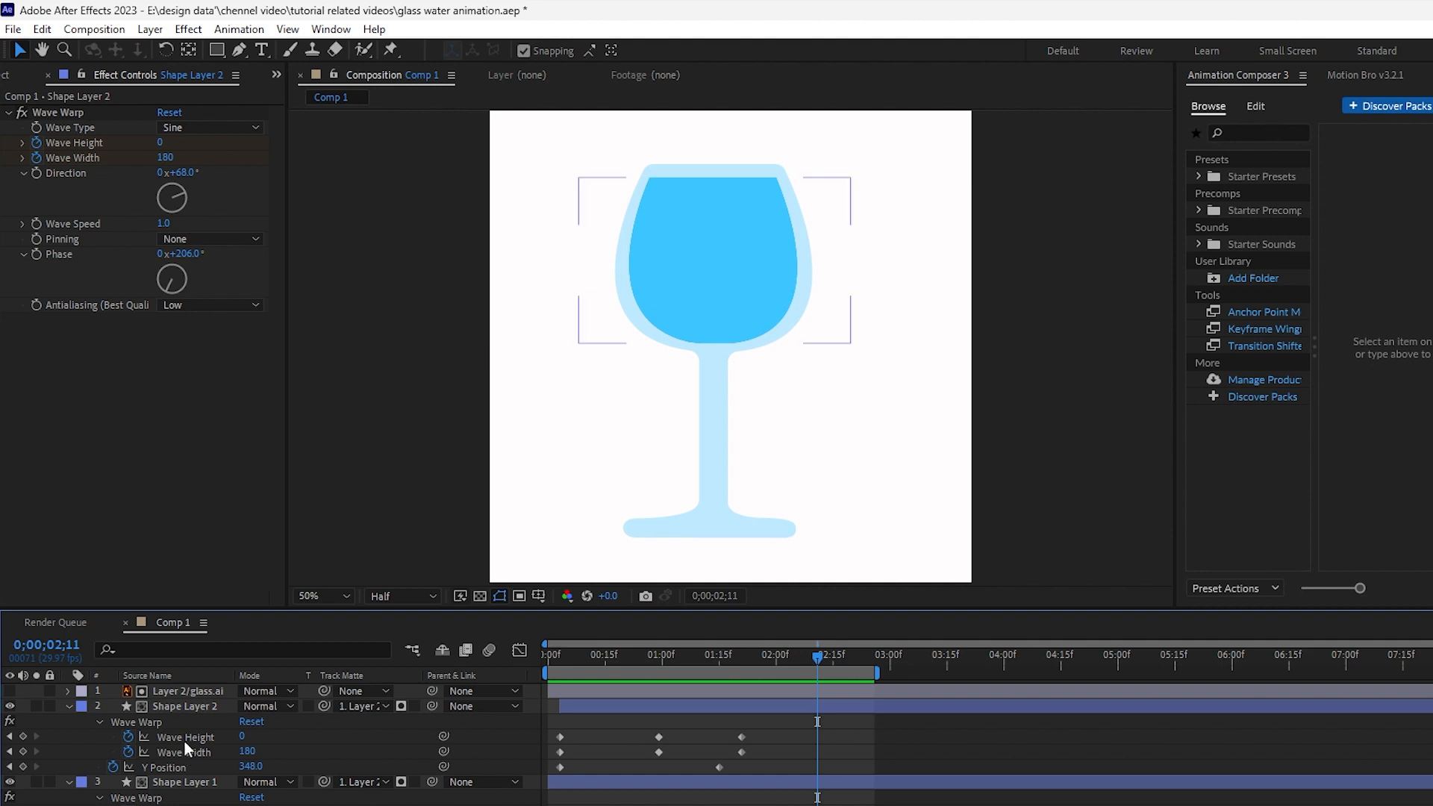
click(67, 706)
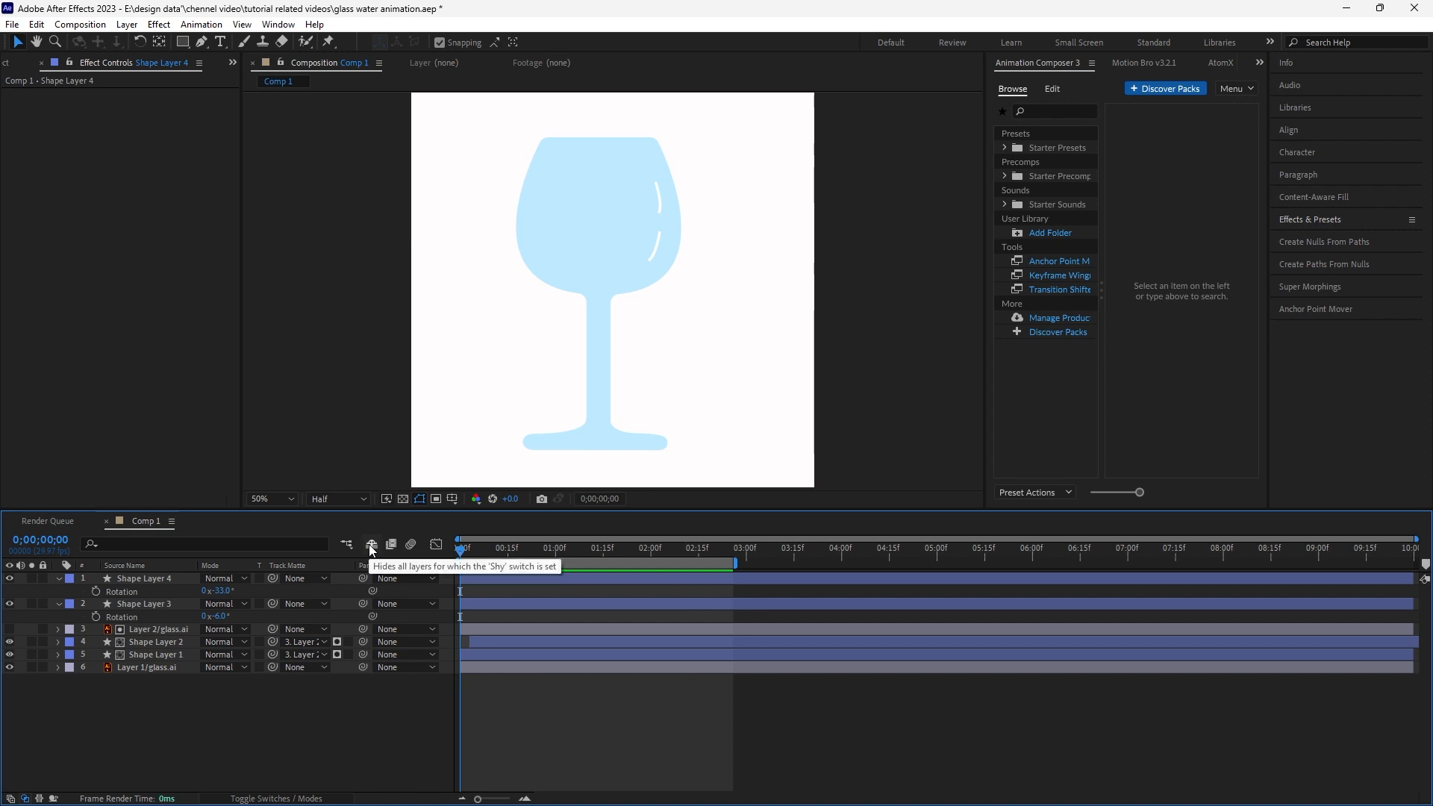
key(space)
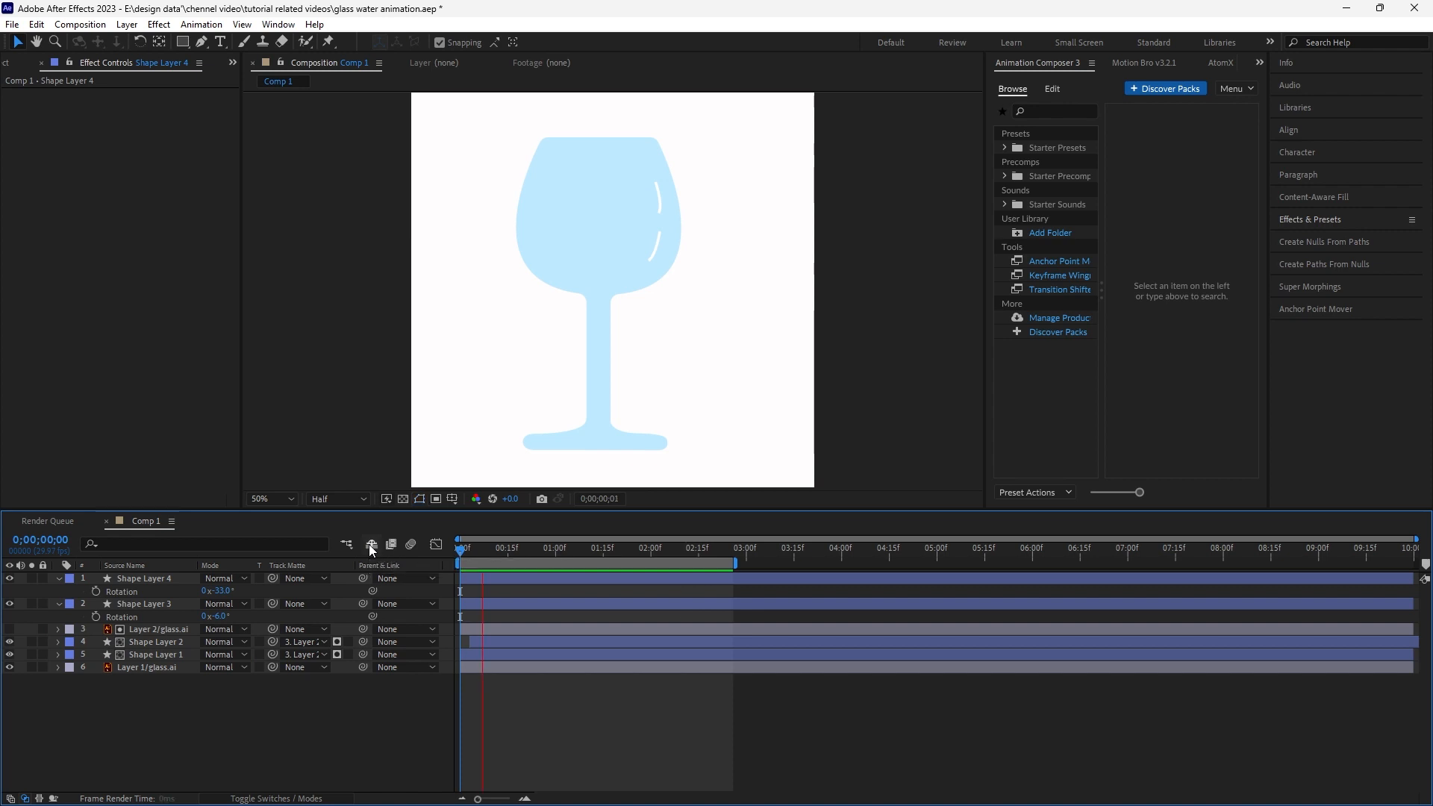